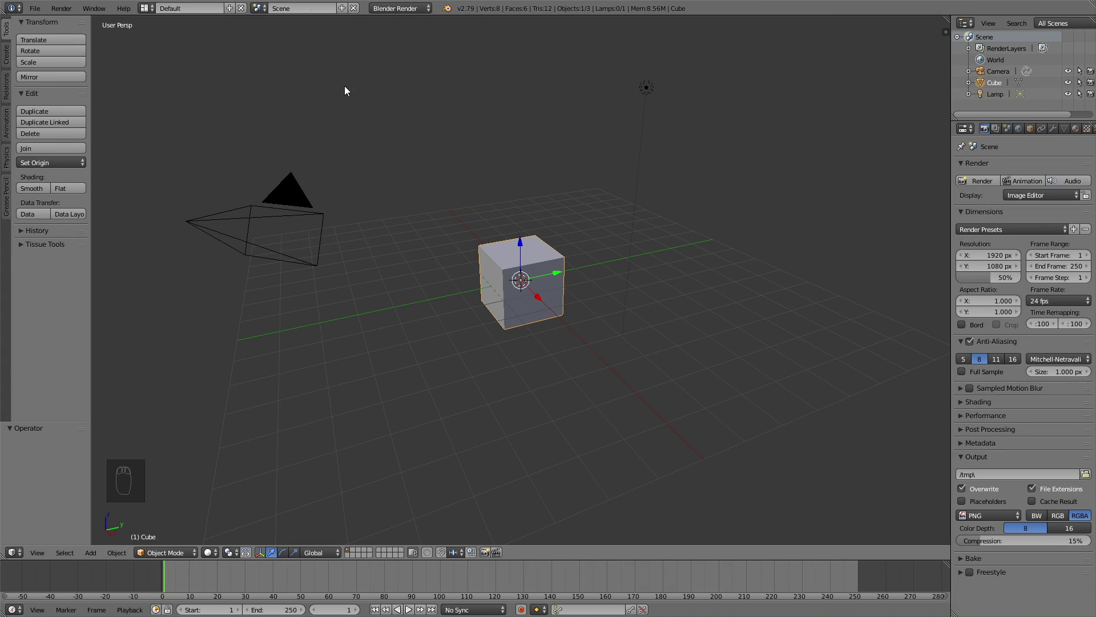
Switch the render engine to Cycles
click(390, 9)
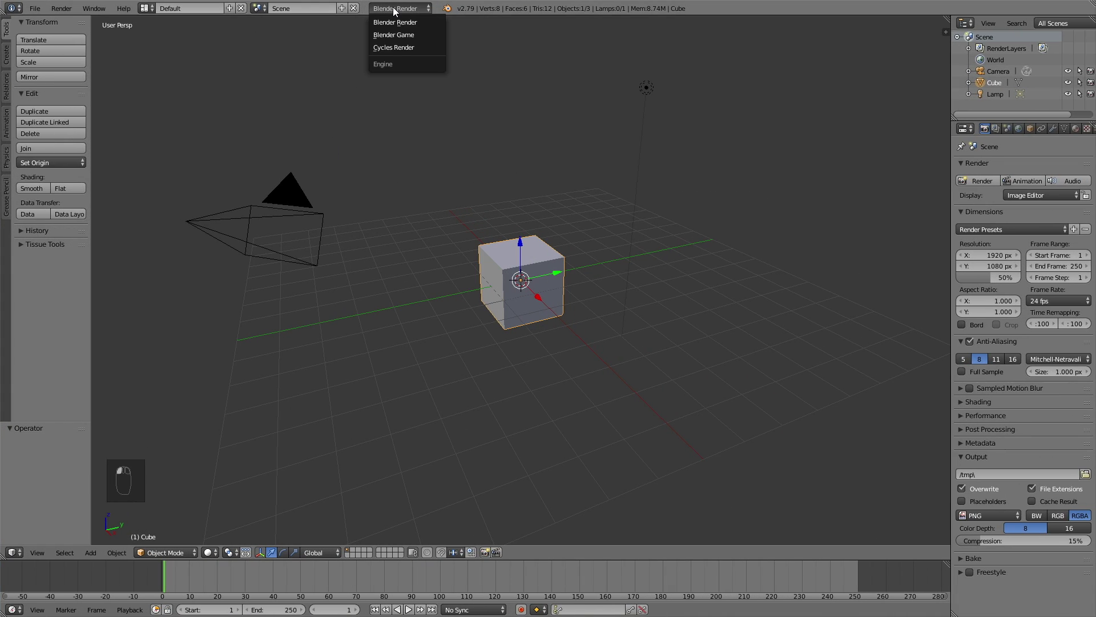
click(402, 47)
scroll(610, 216, down, 3)
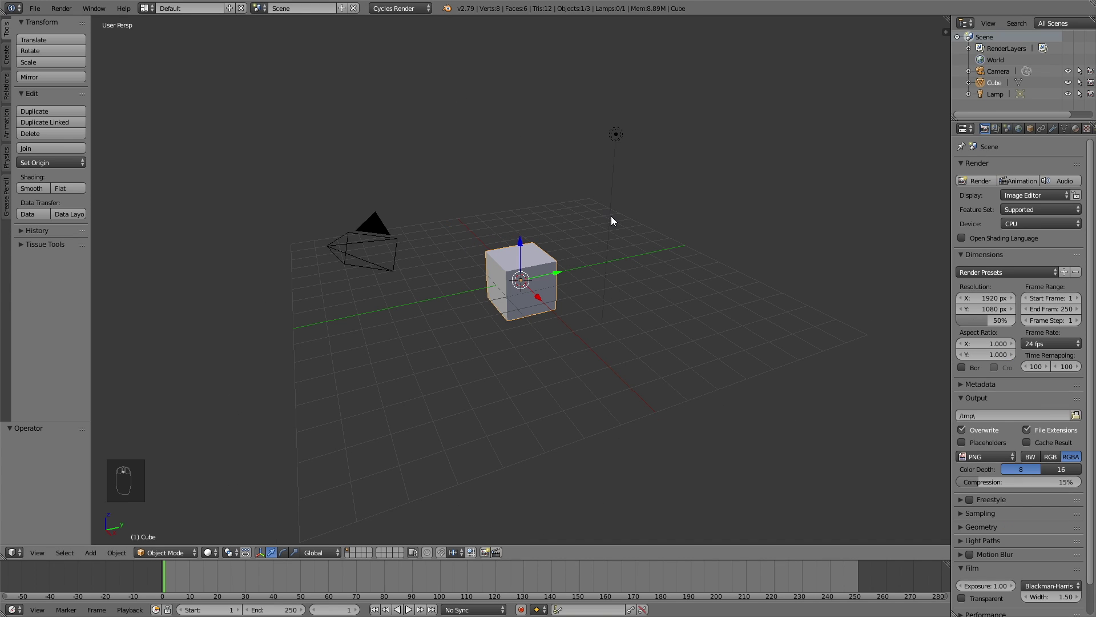
Scale the cube to 8.096 in X and Y only, flattening it into a wide slab
key(s)
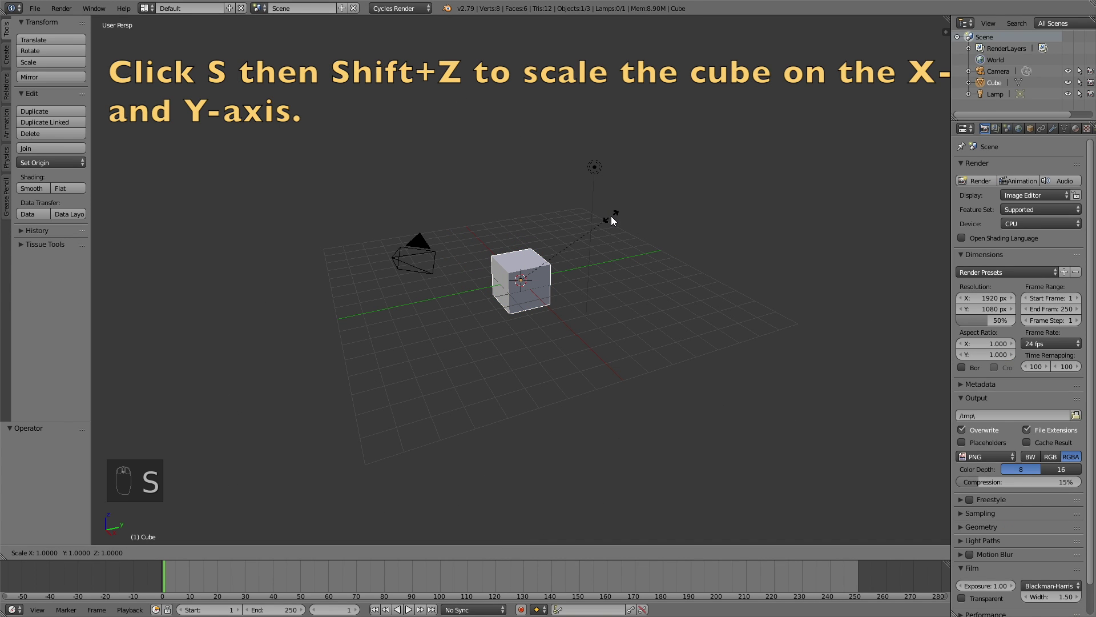
key(shift+z)
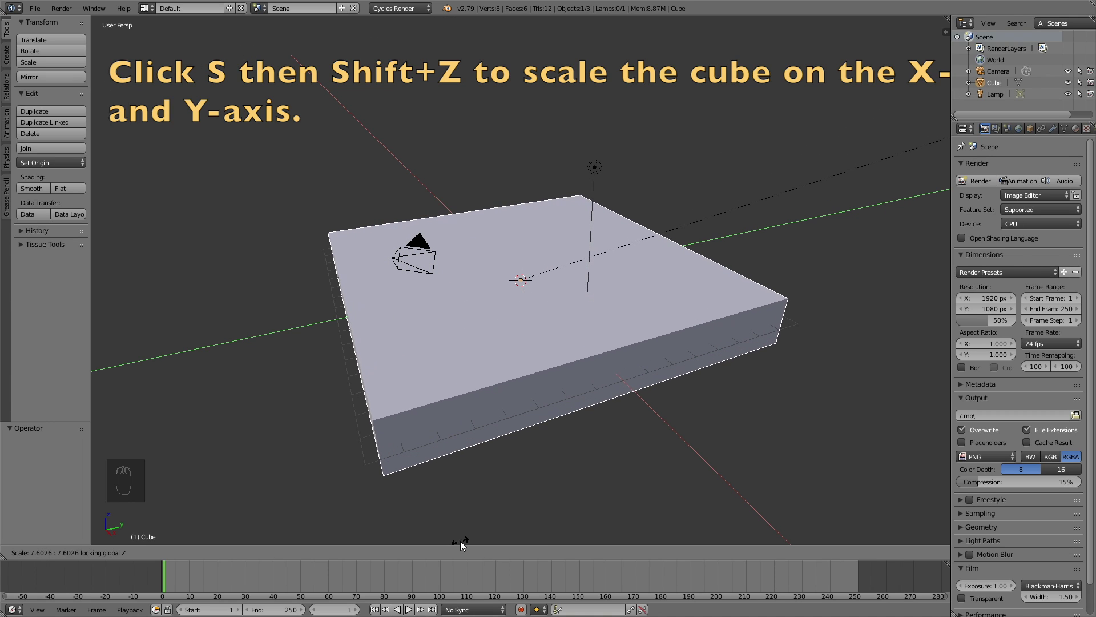
click(512, 525)
scroll(612, 462, down, 2)
middle_drag(612, 461, 465, 404)
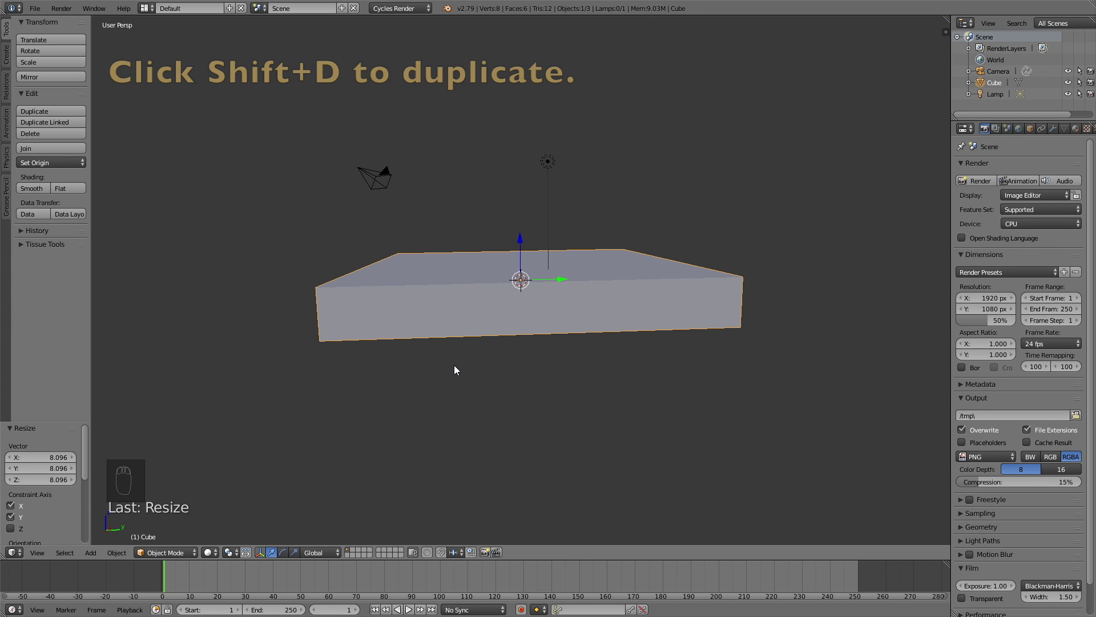
Duplicate the slab in place and enter Edit Mode on the copy
key(shift+d)
right_click(467, 309)
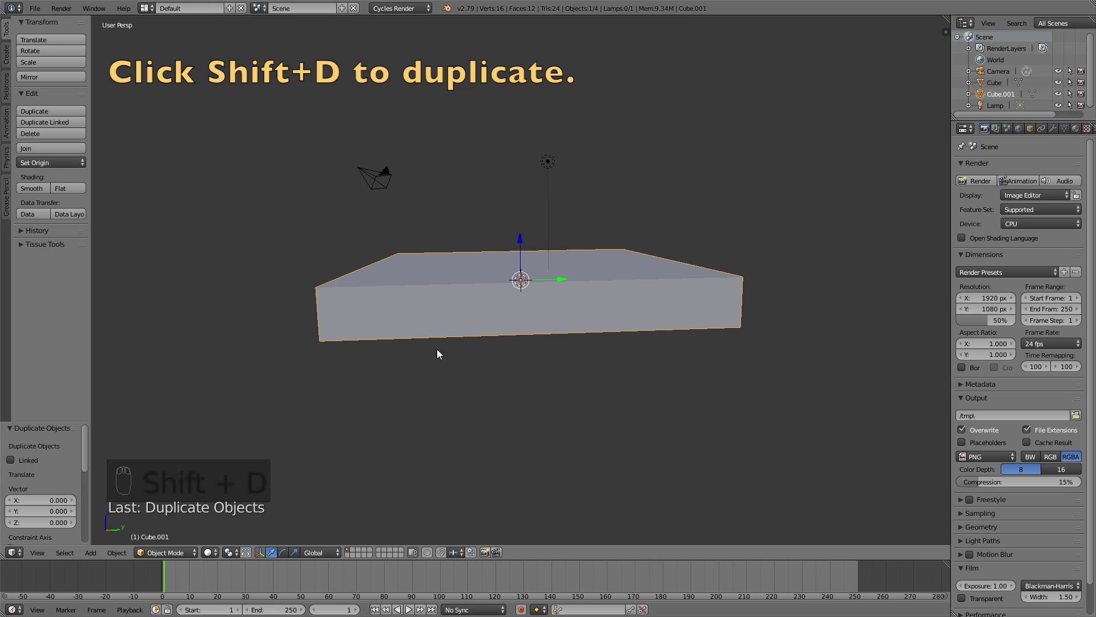
click(169, 552)
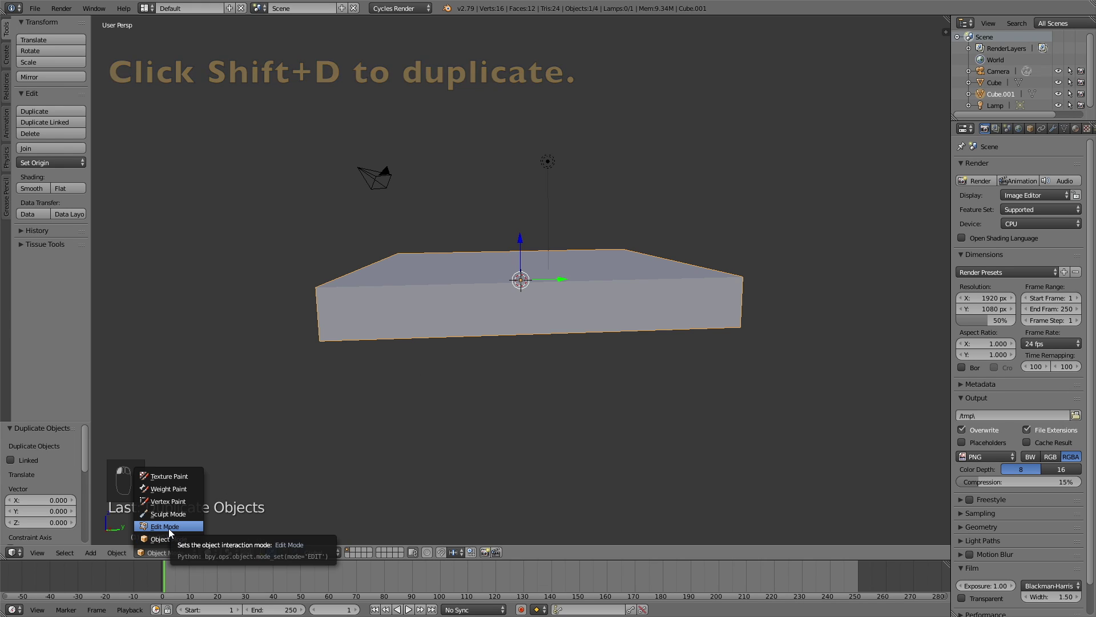
click(169, 528)
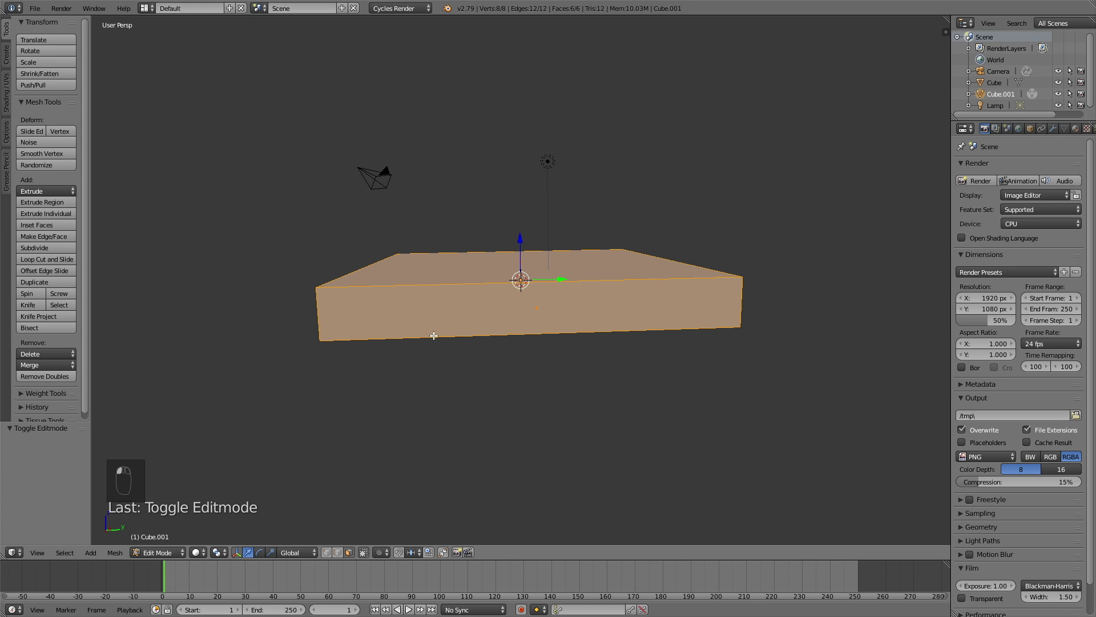
Raise the copy's top face about 8.33 along Z, then return to Object Mode
right_click(483, 262)
key(g)
key(z)
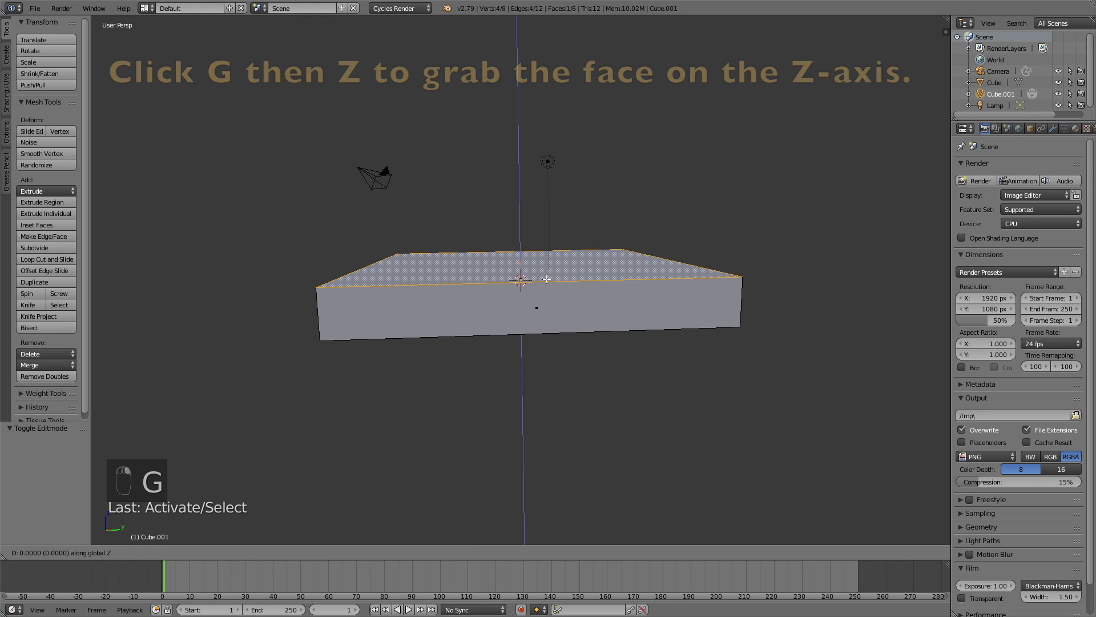
click(581, 122)
key(Tab)
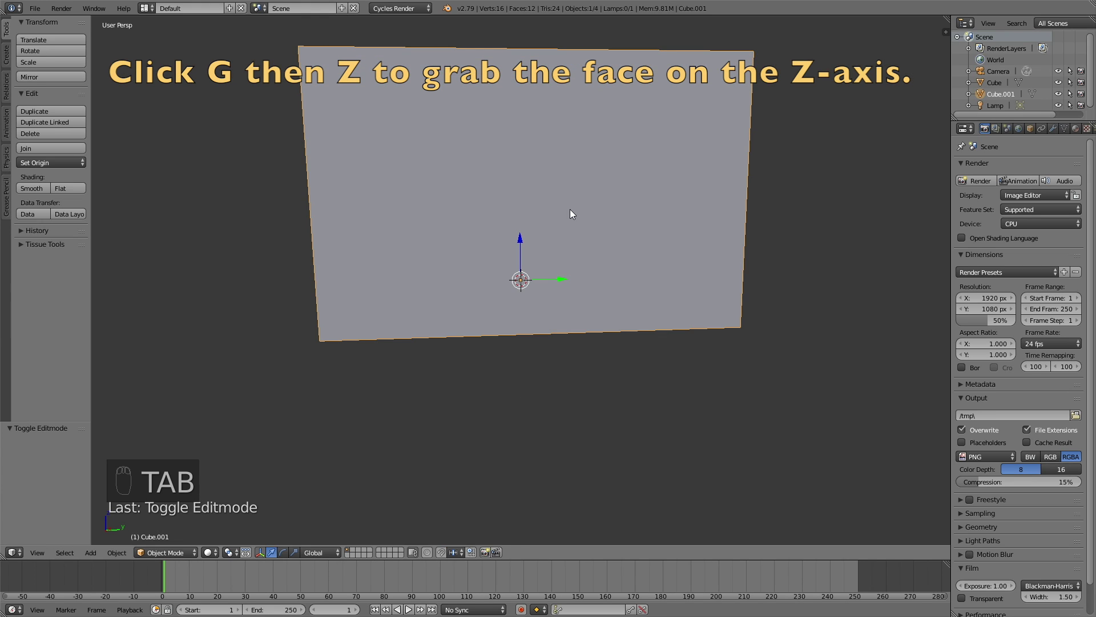
click(171, 552)
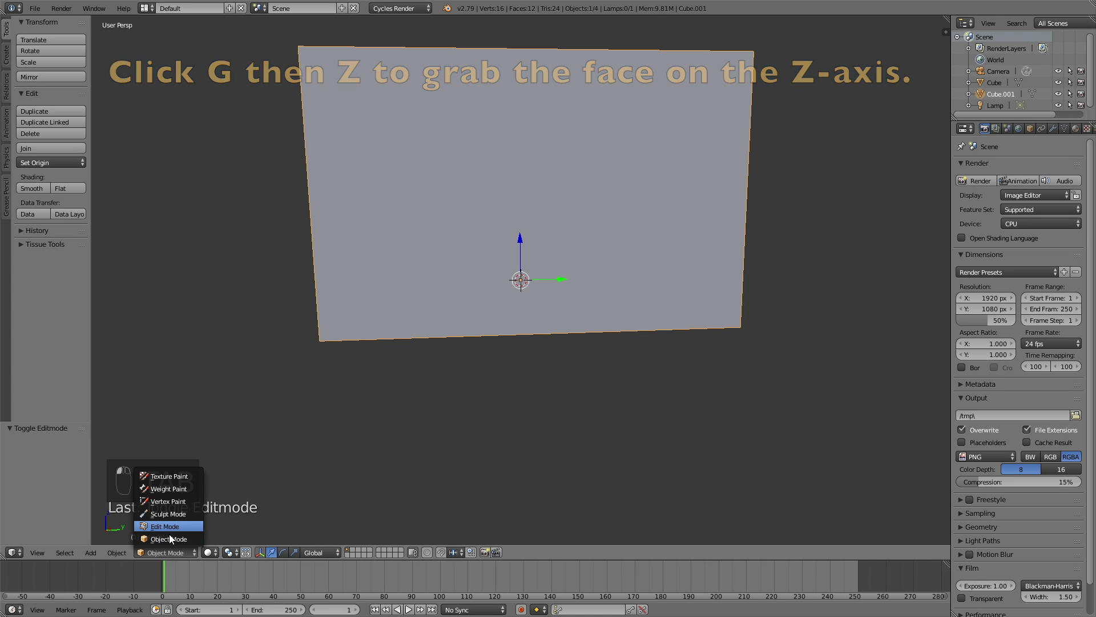
click(163, 539)
Switch the viewport to wireframe and add a UV sphere
key(z)
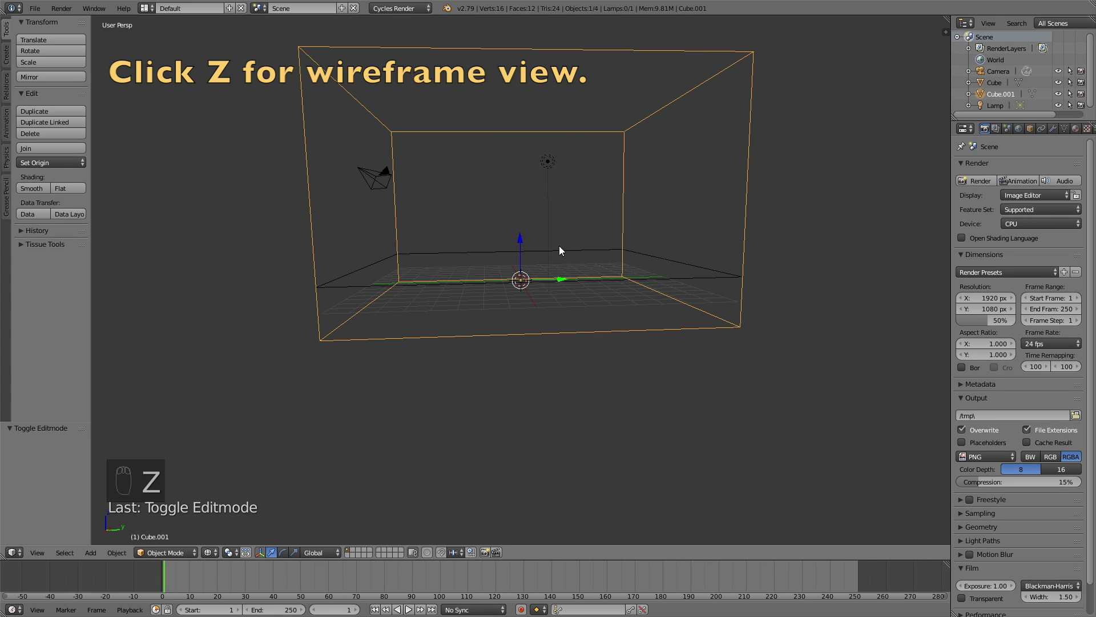
middle_drag(569, 244, 561, 247)
scroll(560, 246, up, 4)
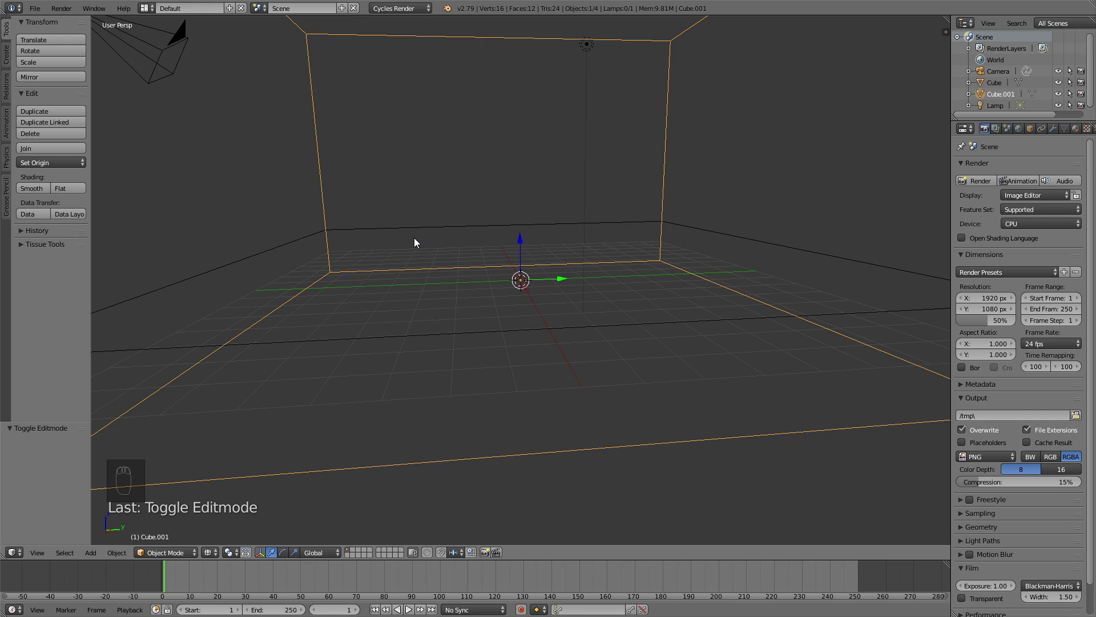
key(shift+a)
mouse_move(411, 239)
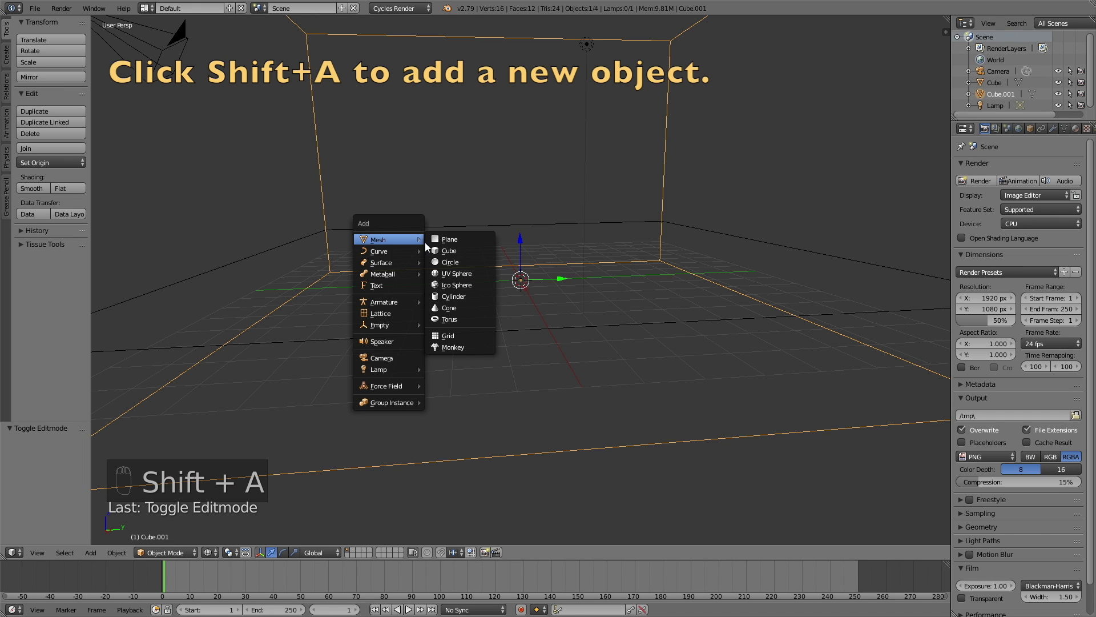
click(463, 273)
Raise the sphere along Z, move it off-centre, and scale it to 1.563
key(g)
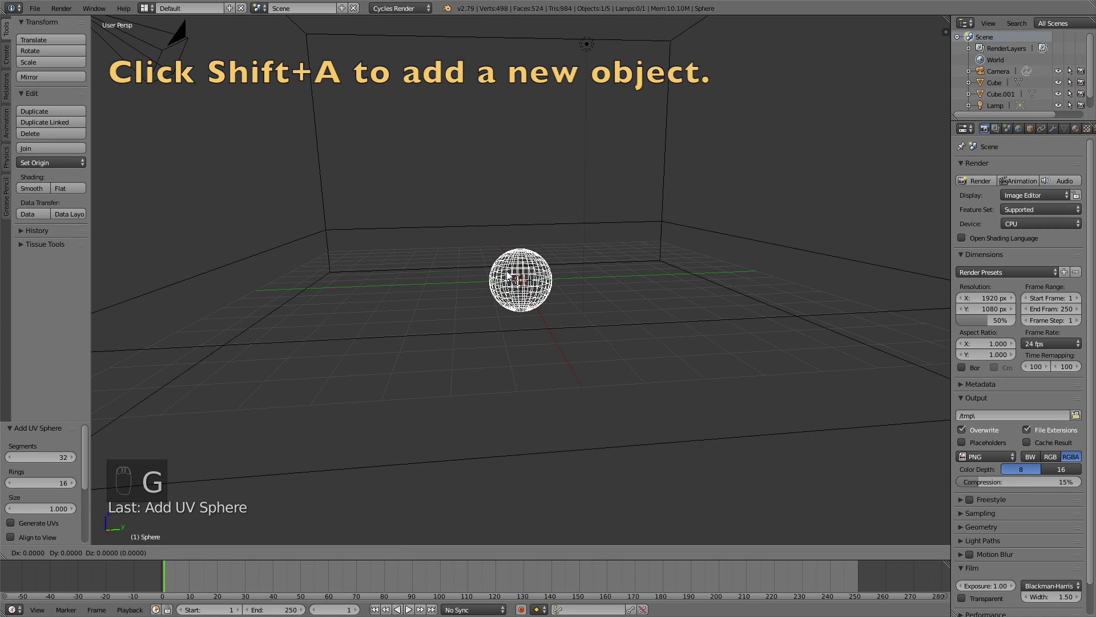
key(z)
click(556, 224)
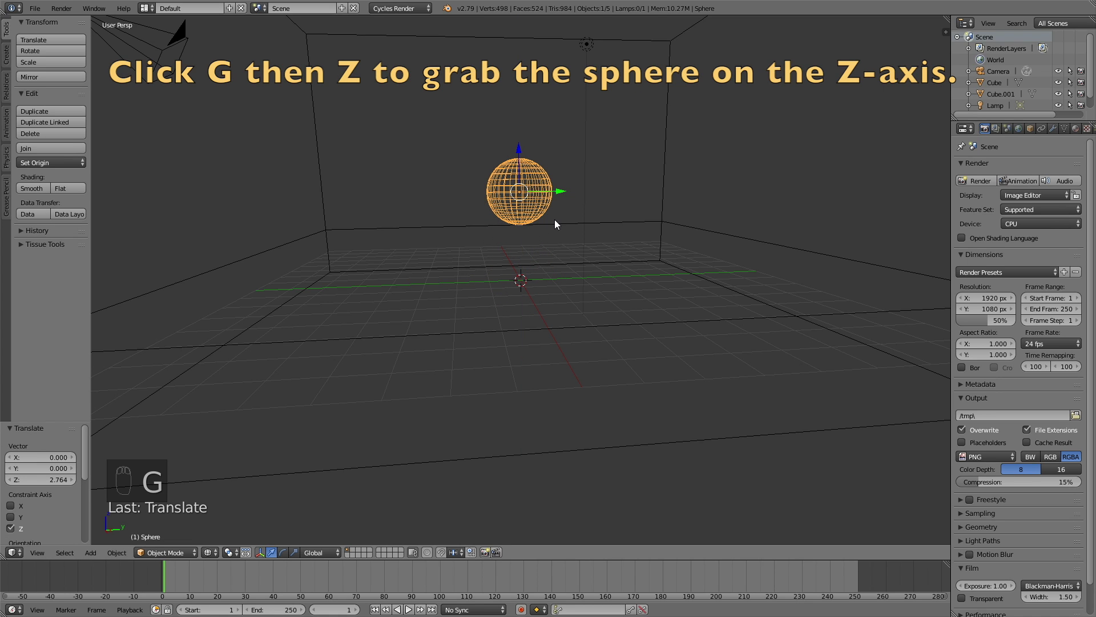
key(g)
click(365, 222)
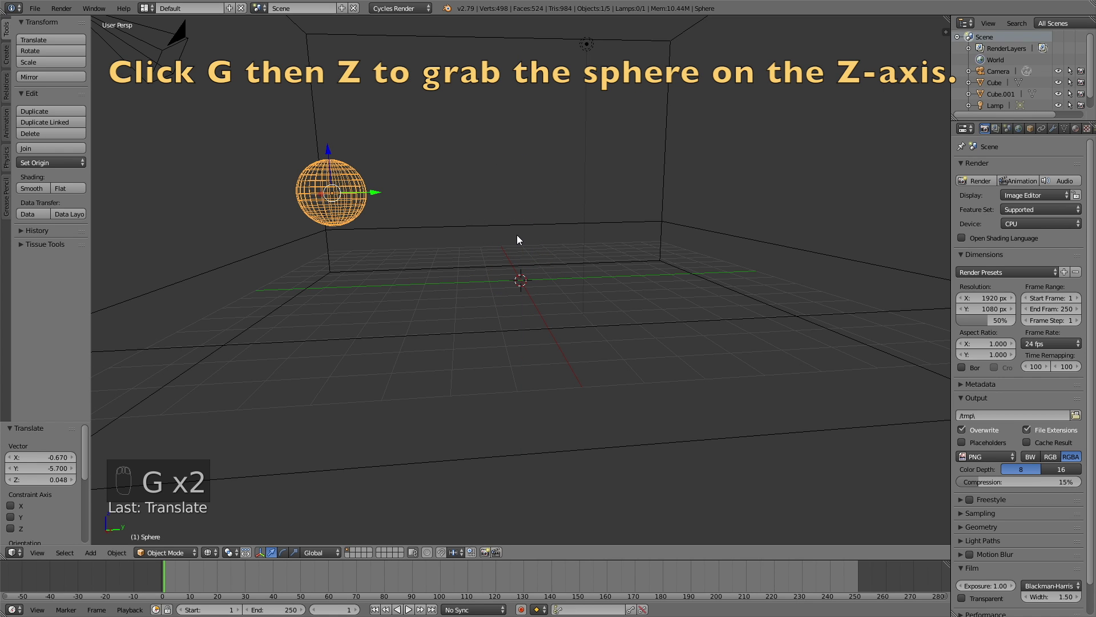
key(s)
click(483, 122)
middle_drag(483, 121, 470, 152)
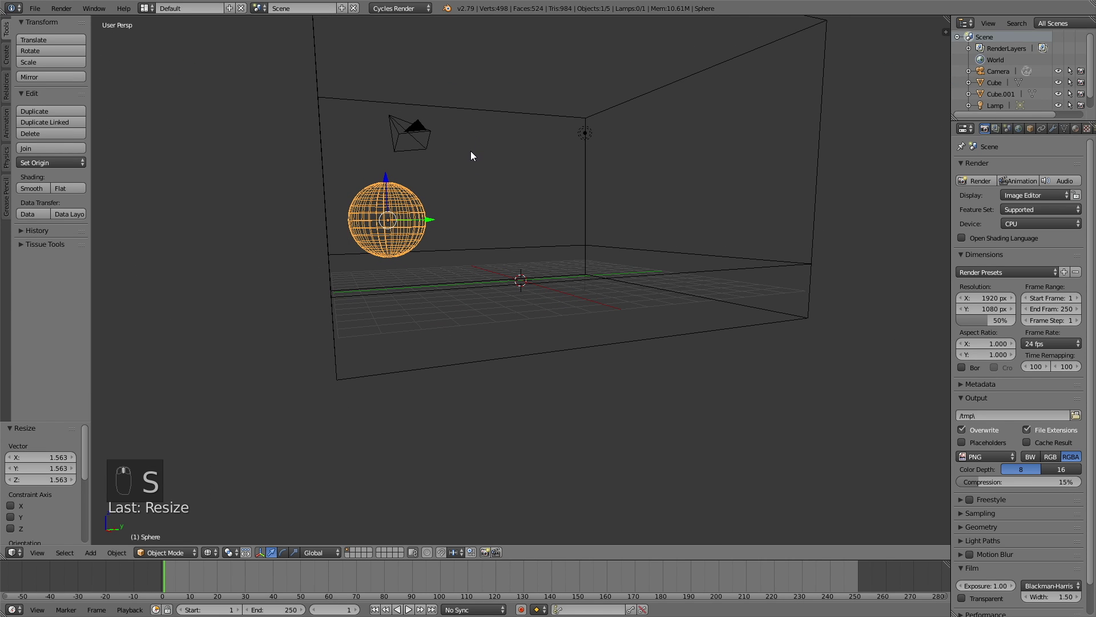
key(g)
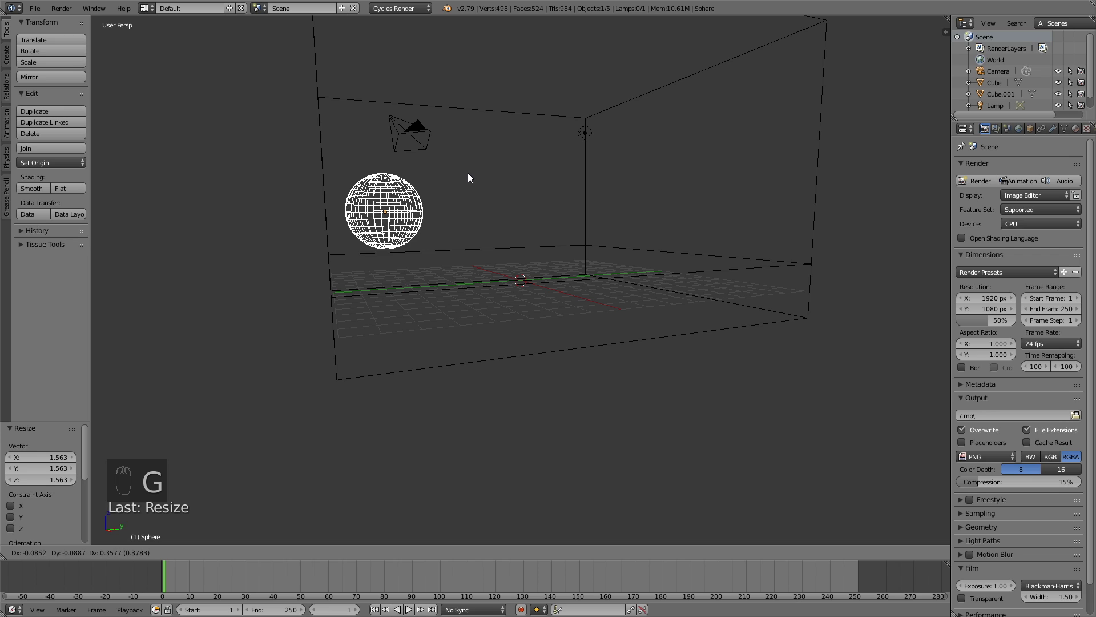
click(468, 178)
middle_drag(467, 176, 434, 205)
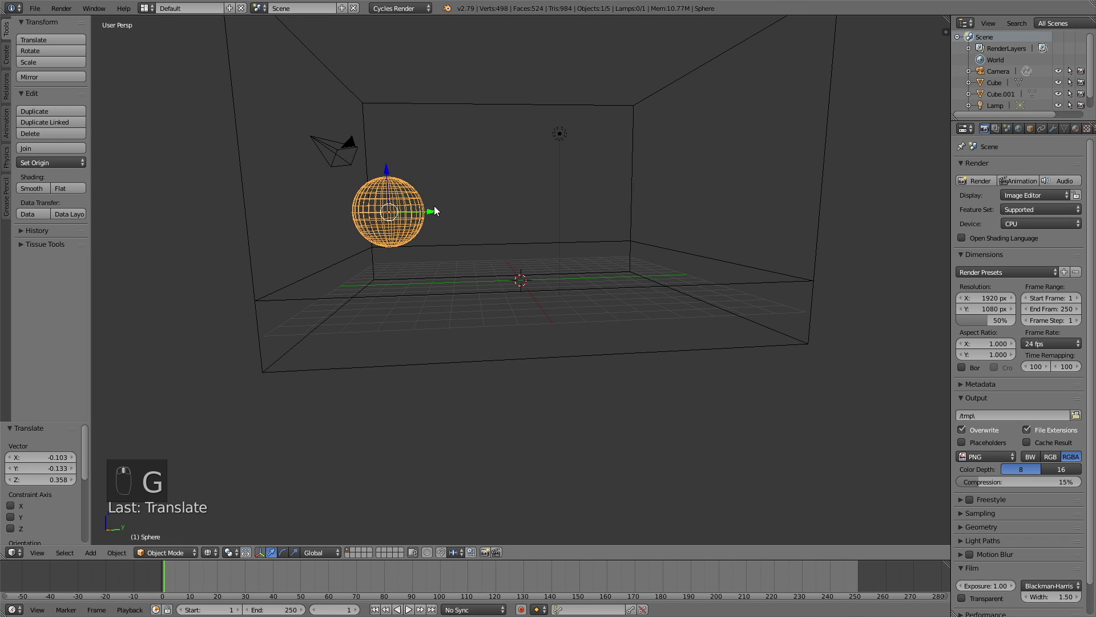
Give the sphere a Subdivision Surface modifier at View 3 and Render 3, shaded smooth
click(1054, 129)
click(1026, 167)
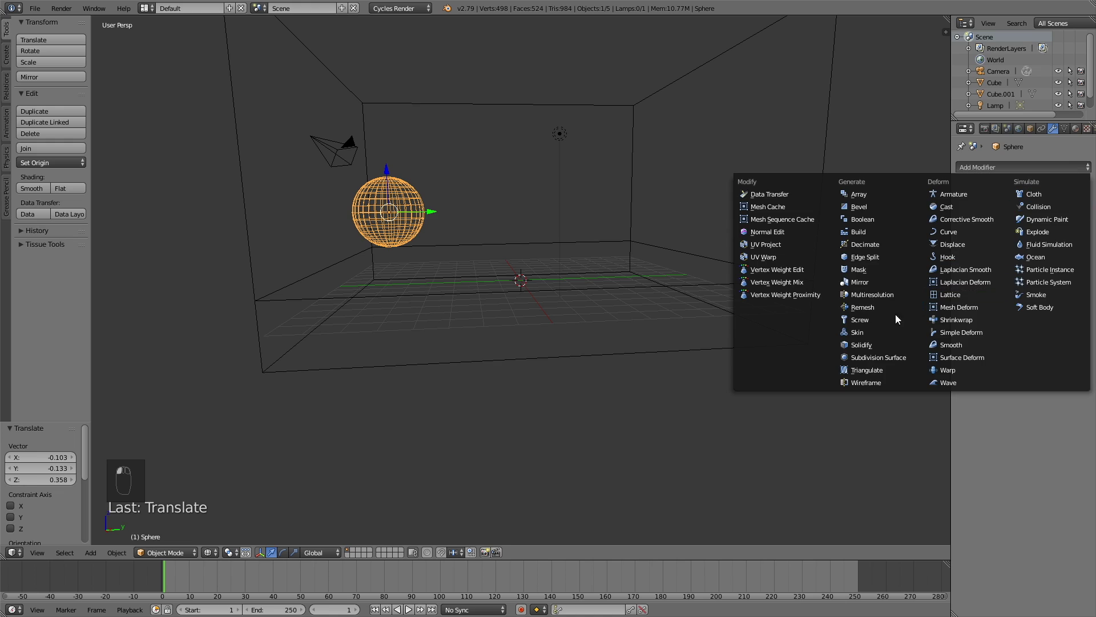
click(873, 358)
click(1016, 242)
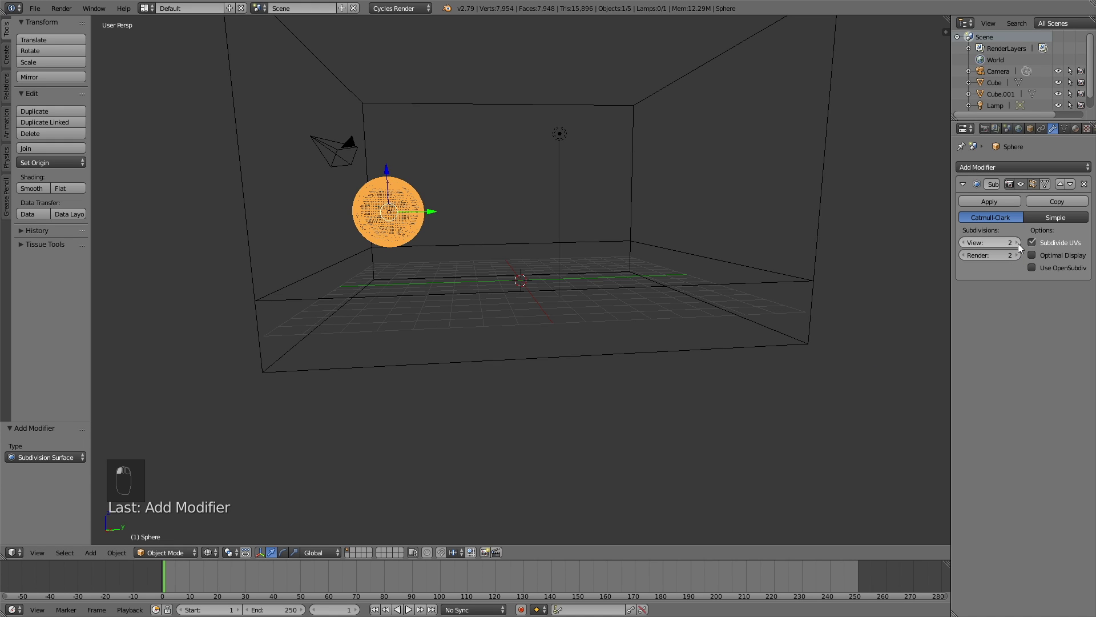
click(1017, 242)
click(1017, 255)
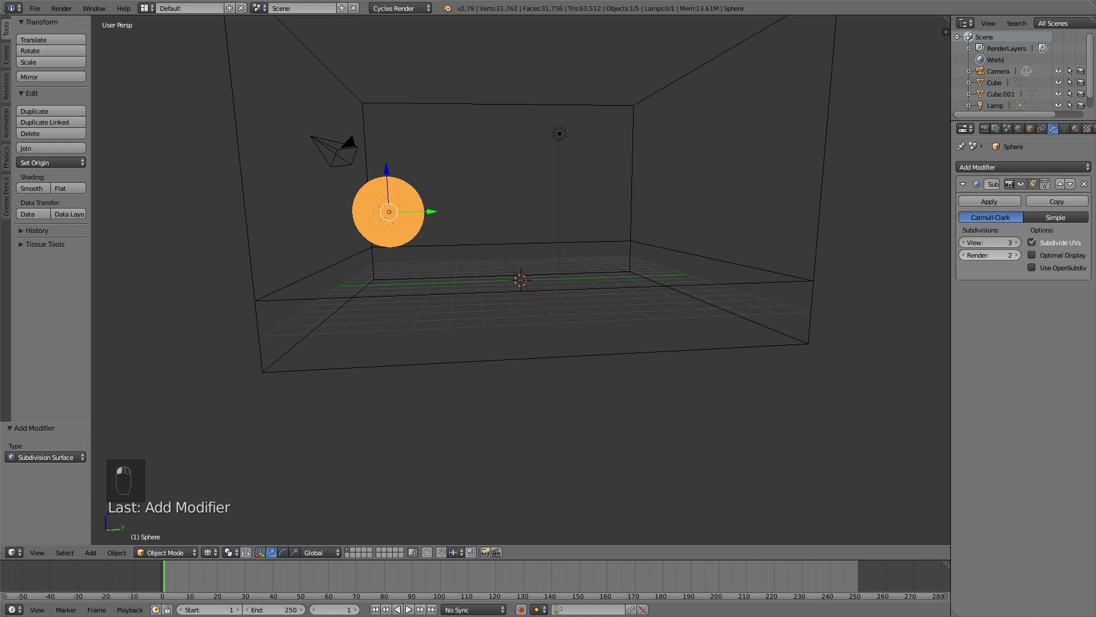
click(27, 188)
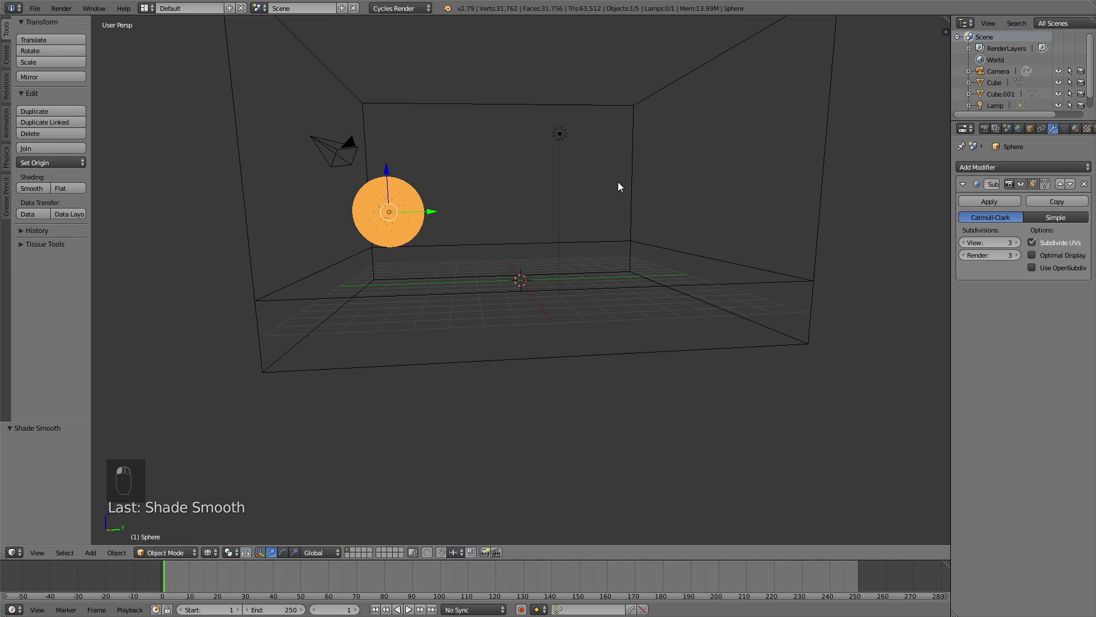
Keyframe the sphere's starting location, then move it and keyframe it at frame 30
key(n)
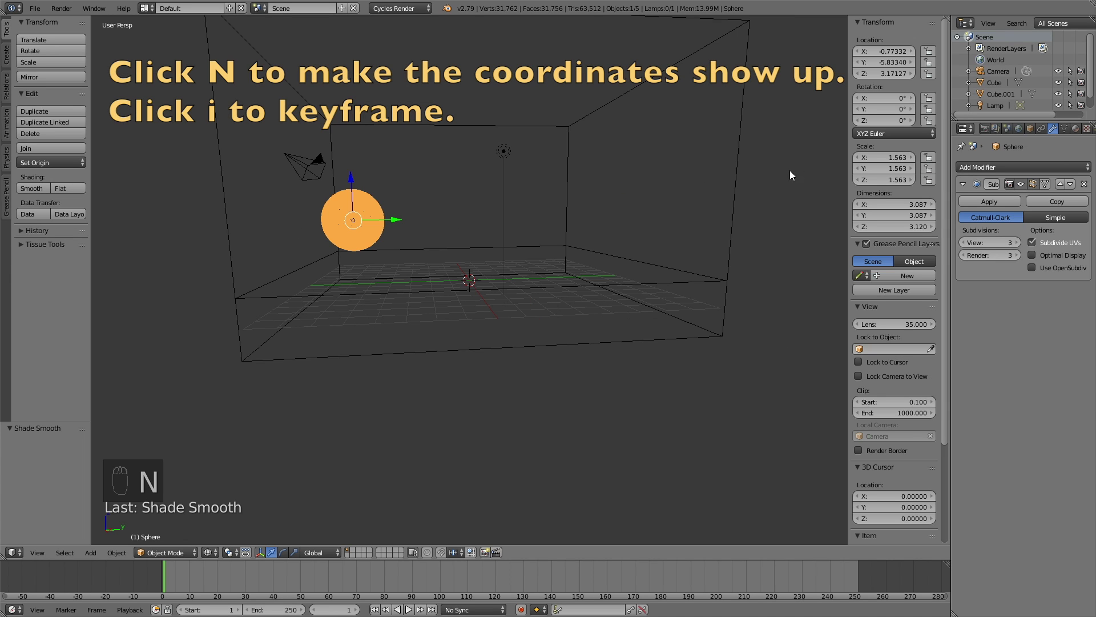
key(i)
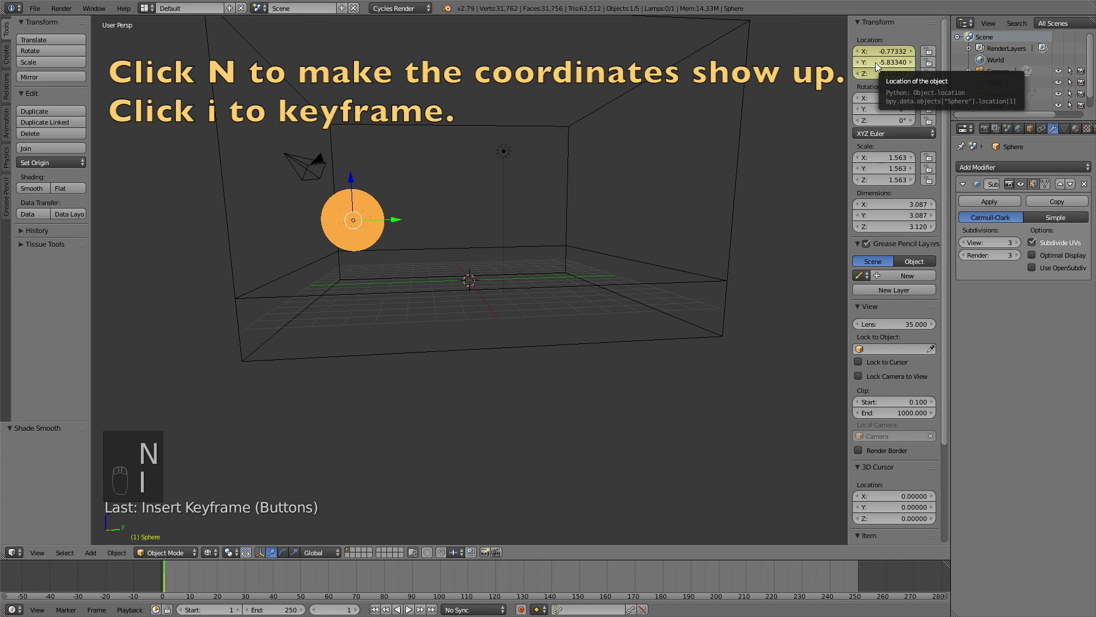
drag(220, 563, 244, 574)
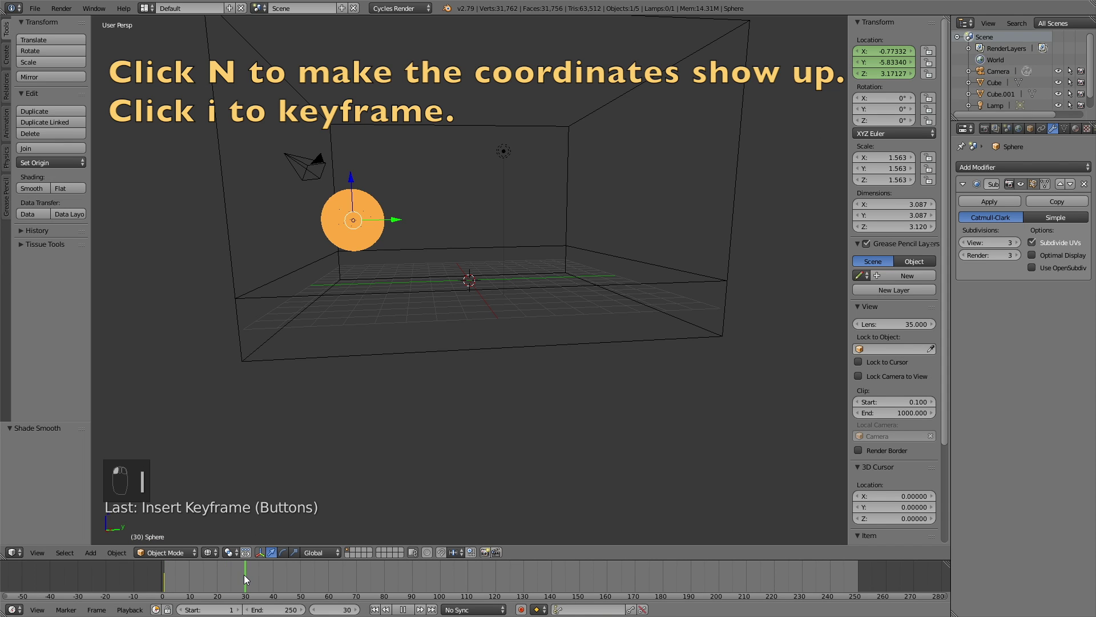
mouse_move(346, 343)
middle_down()
mouse_move(365, 364)
mouse_move(330, 331)
middle_up()
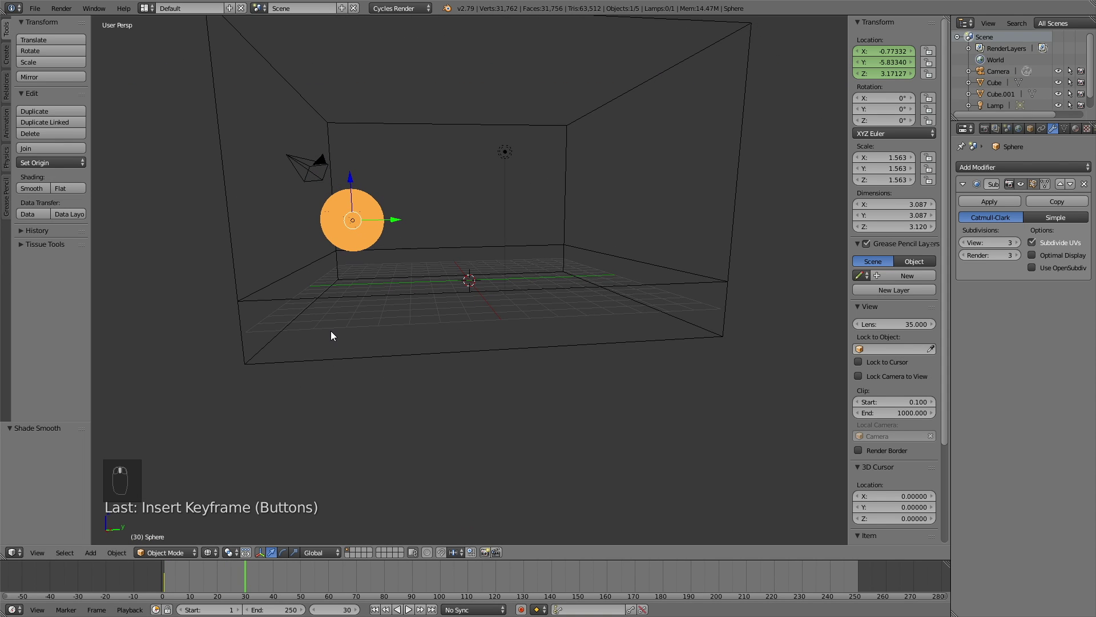
key(KP_3)
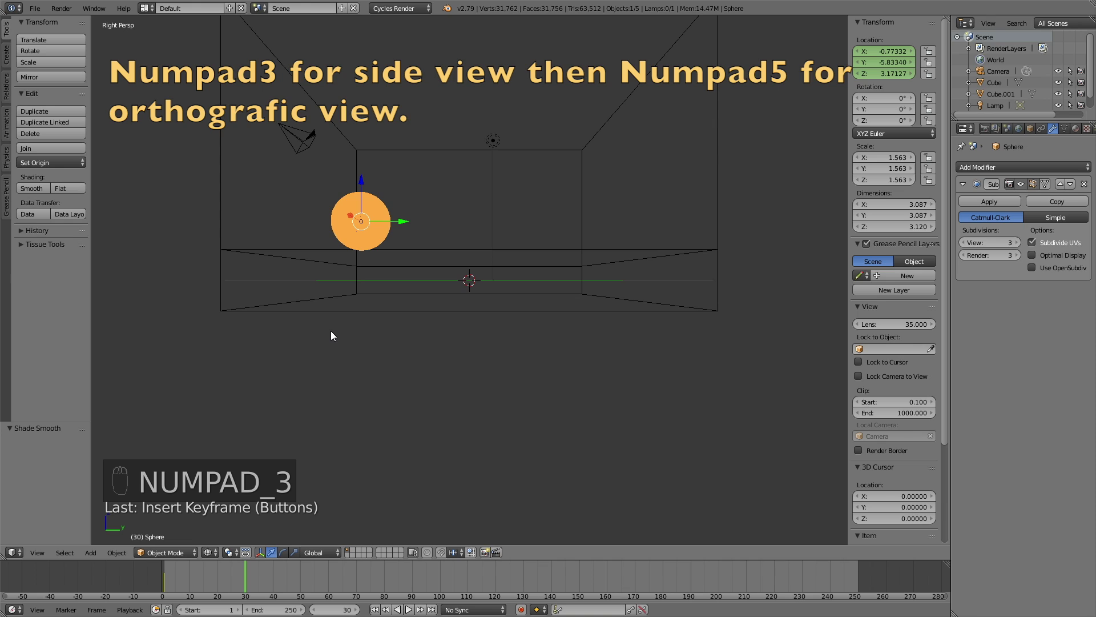
key(KP_5)
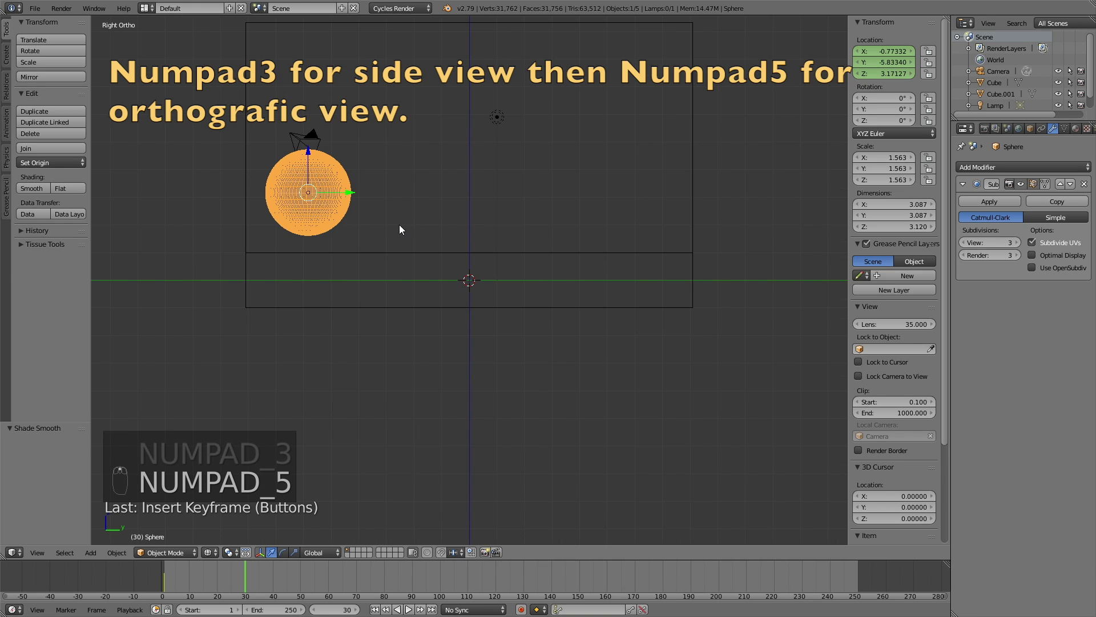
key(g)
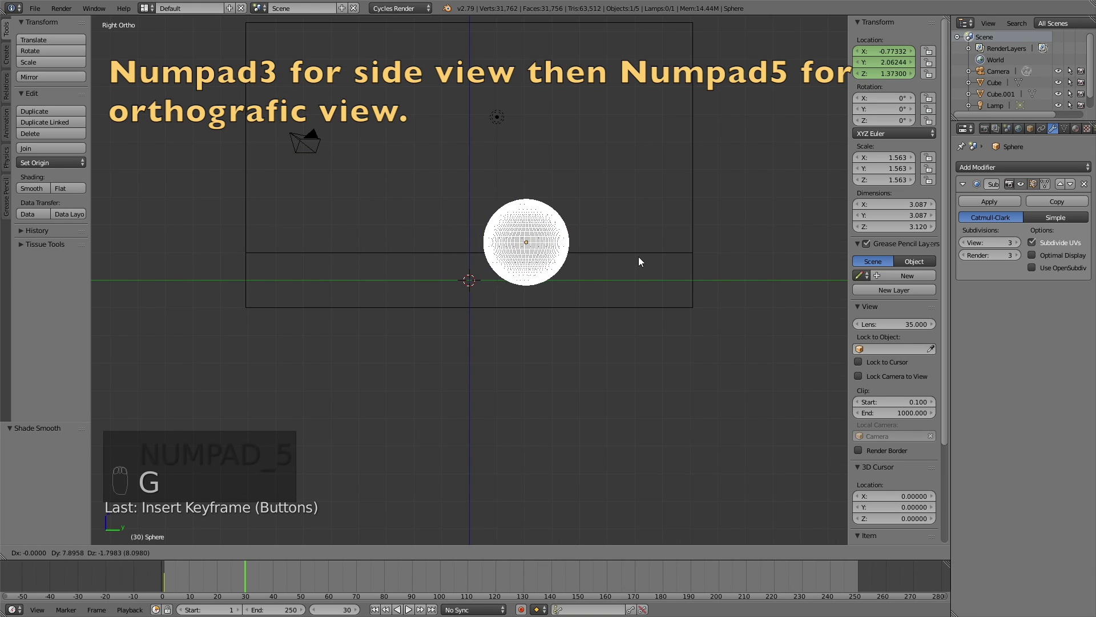
click(677, 258)
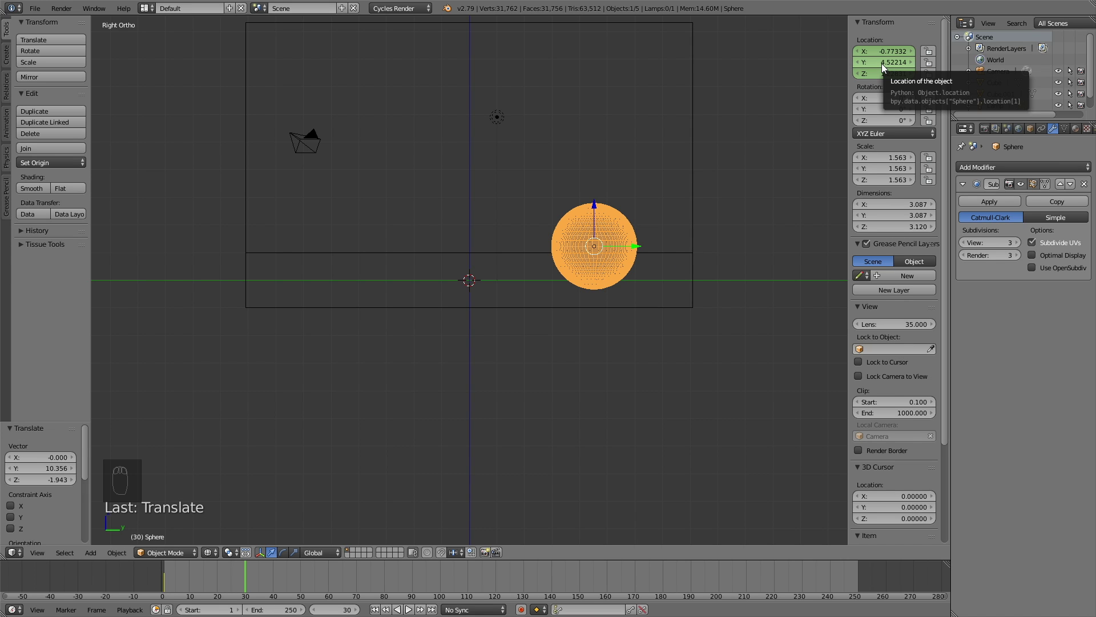
key(i)
Move the sphere to a new spot and keyframe its location at frame 56
middle_drag(632, 256, 715, 260)
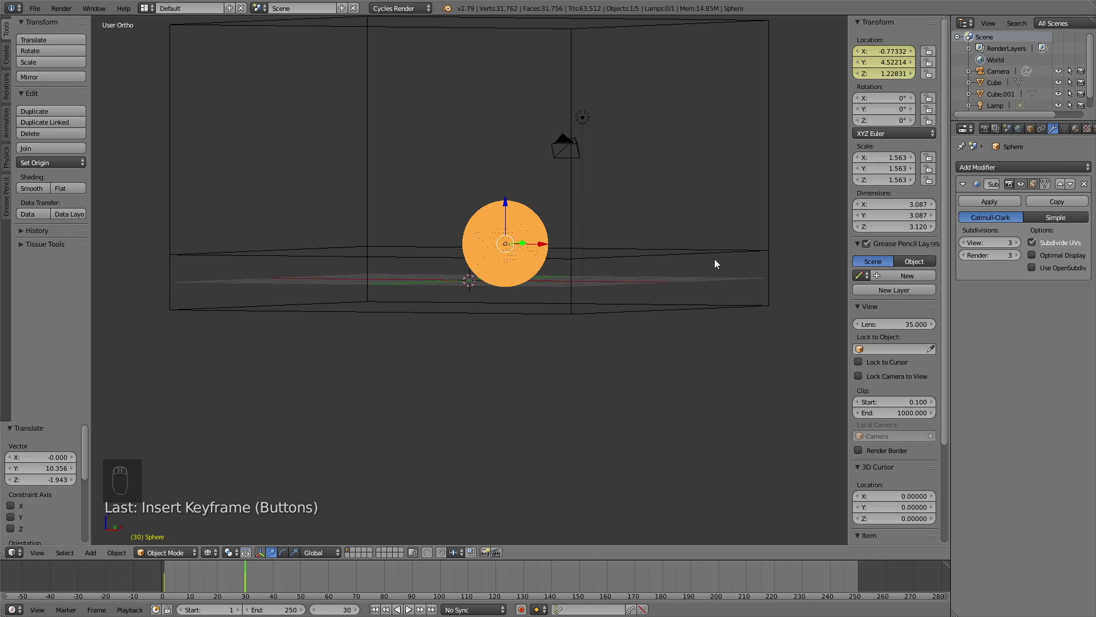
click(317, 576)
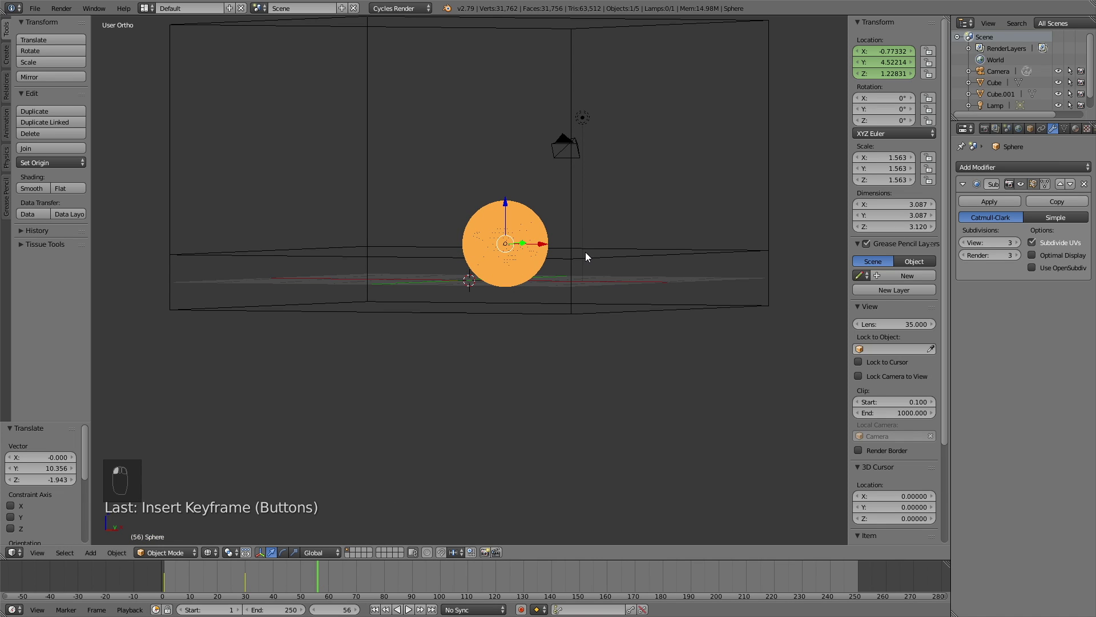
key(g)
click(424, 258)
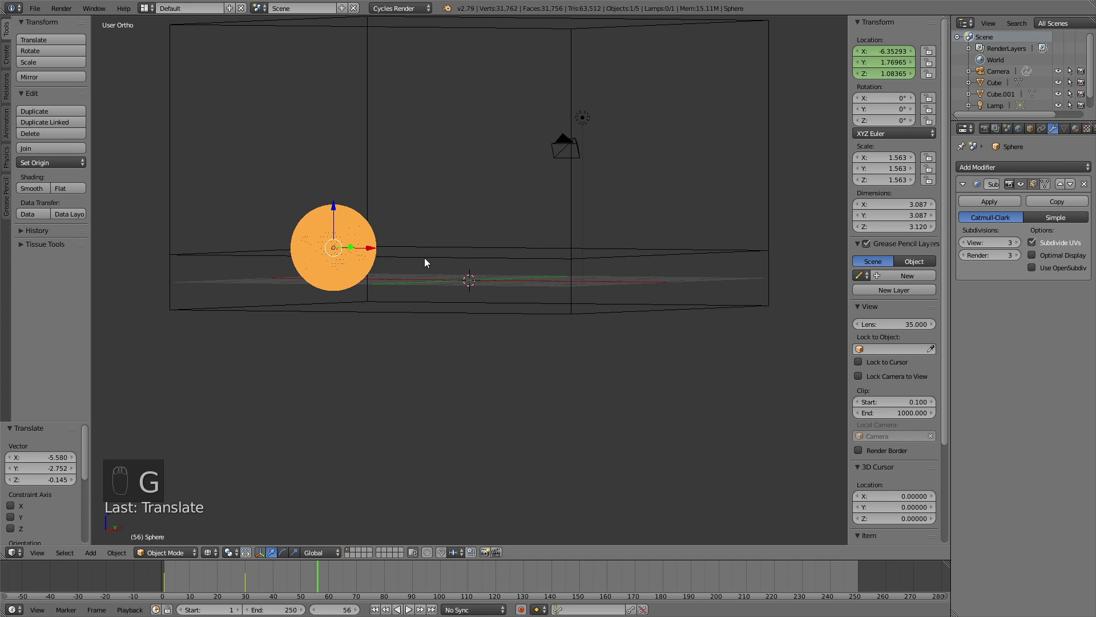
middle_drag(423, 258, 462, 264)
key(g)
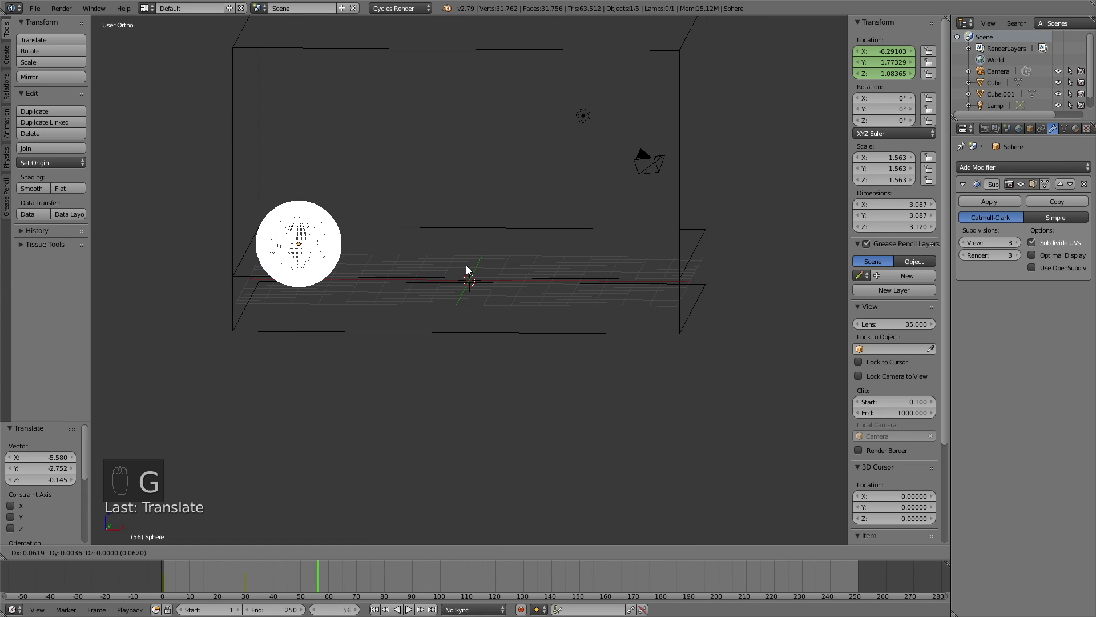
click(466, 265)
key(i)
Move the sphere right at frame 80 and left at frame 105, keyframing each
click(383, 577)
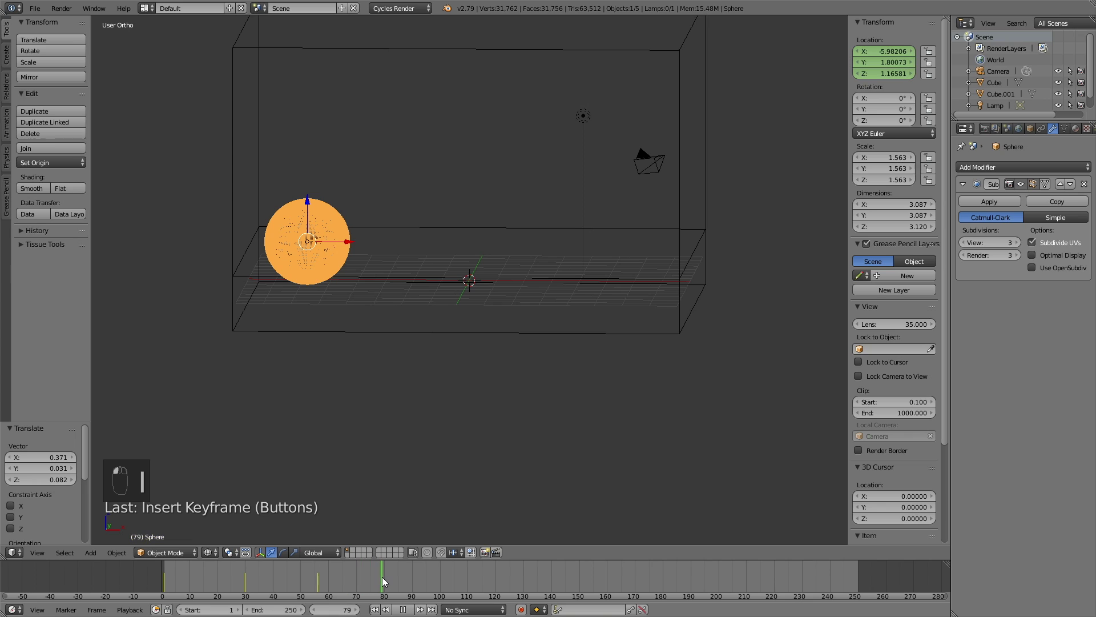
key(g)
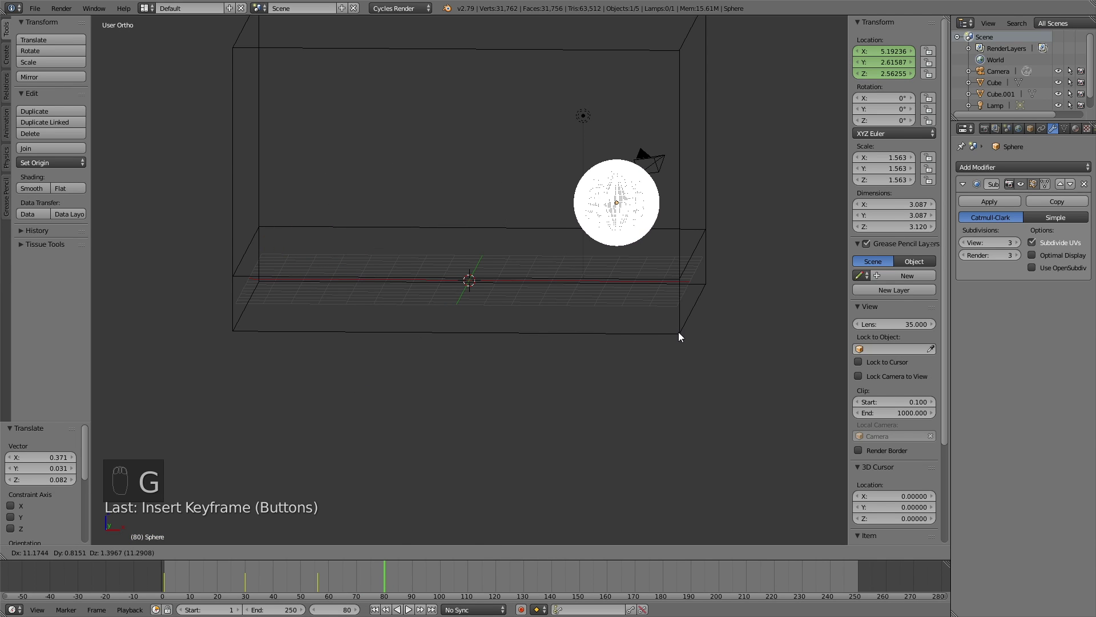
click(676, 332)
middle_drag(670, 320, 702, 285)
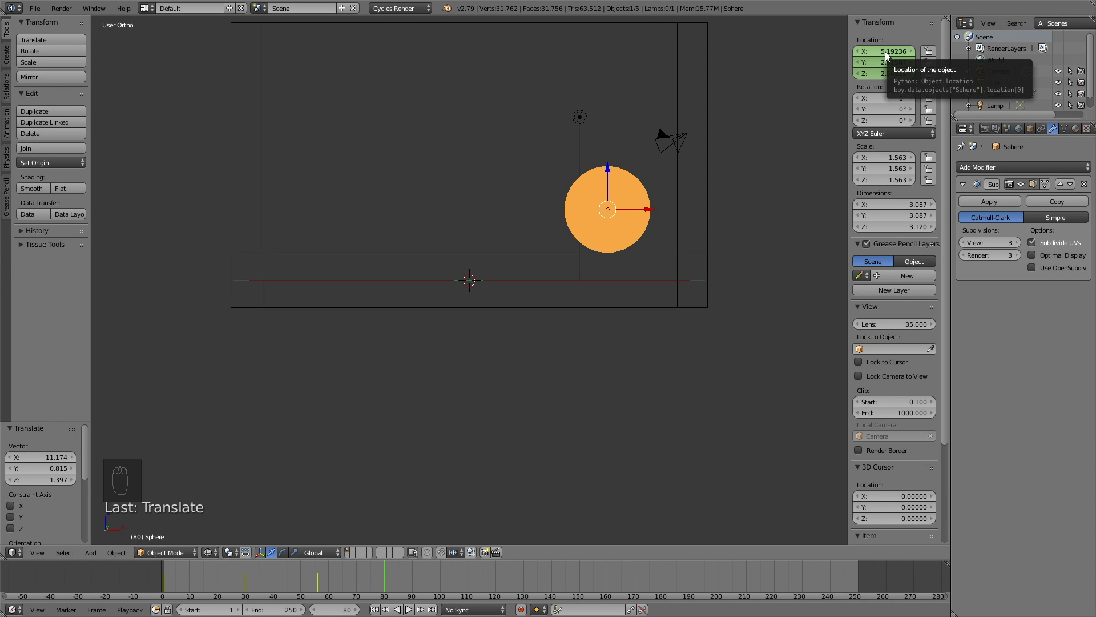
key(i)
middle_drag(721, 246, 595, 252)
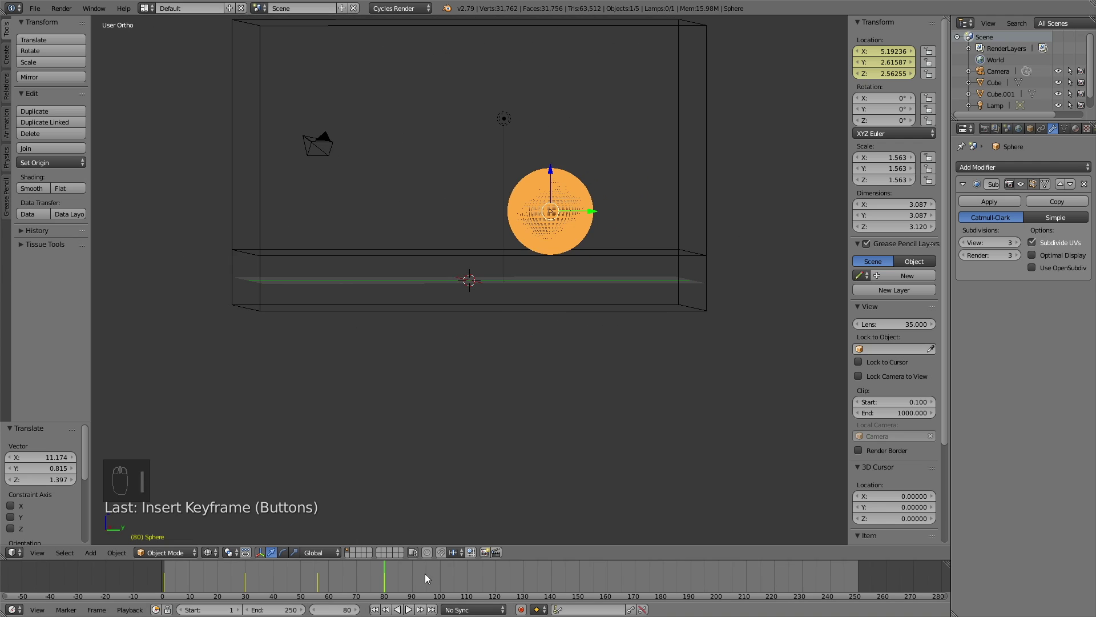
click(454, 577)
key(g)
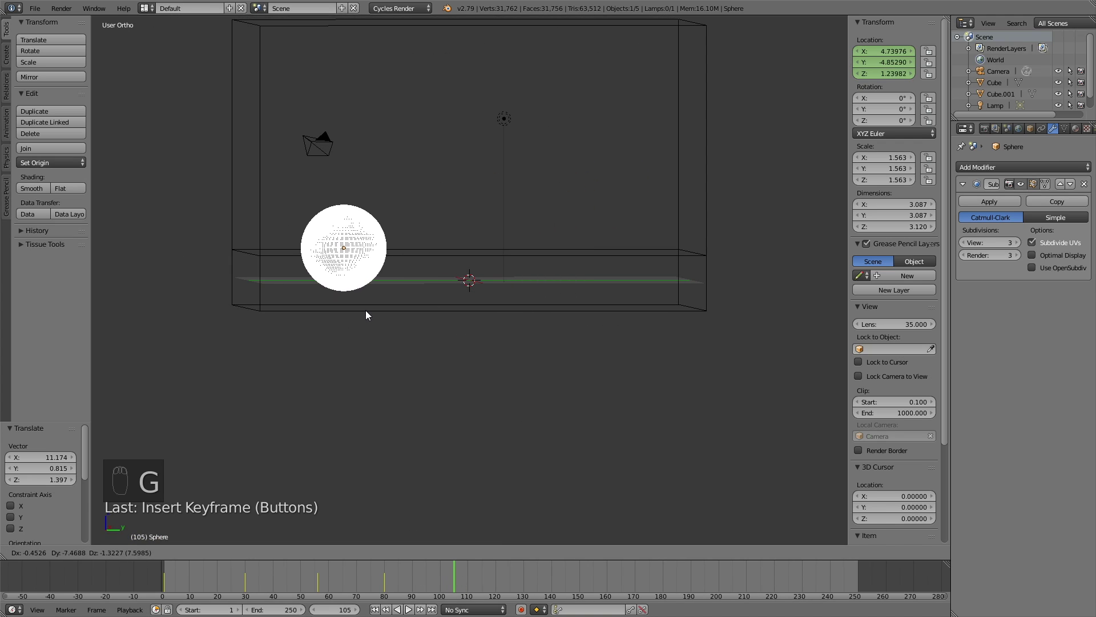
click(364, 310)
key(i)
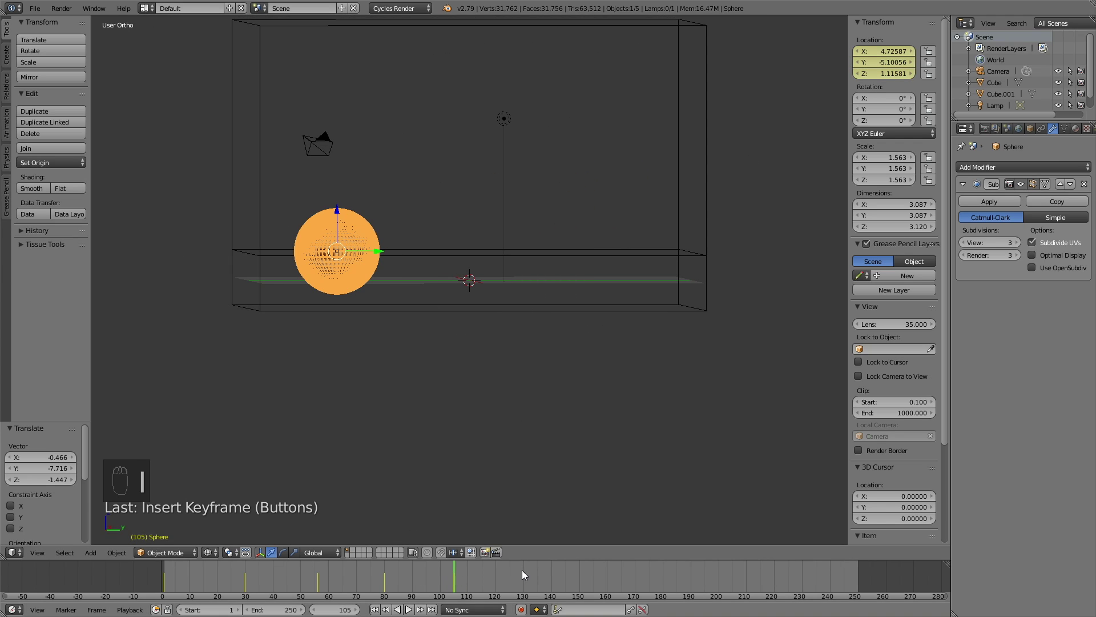
At frame 130, raise the sphere to Z 3.00 and keyframe its location
click(523, 577)
key(g)
key(z)
click(405, 209)
middle_drag(406, 209, 718, 183)
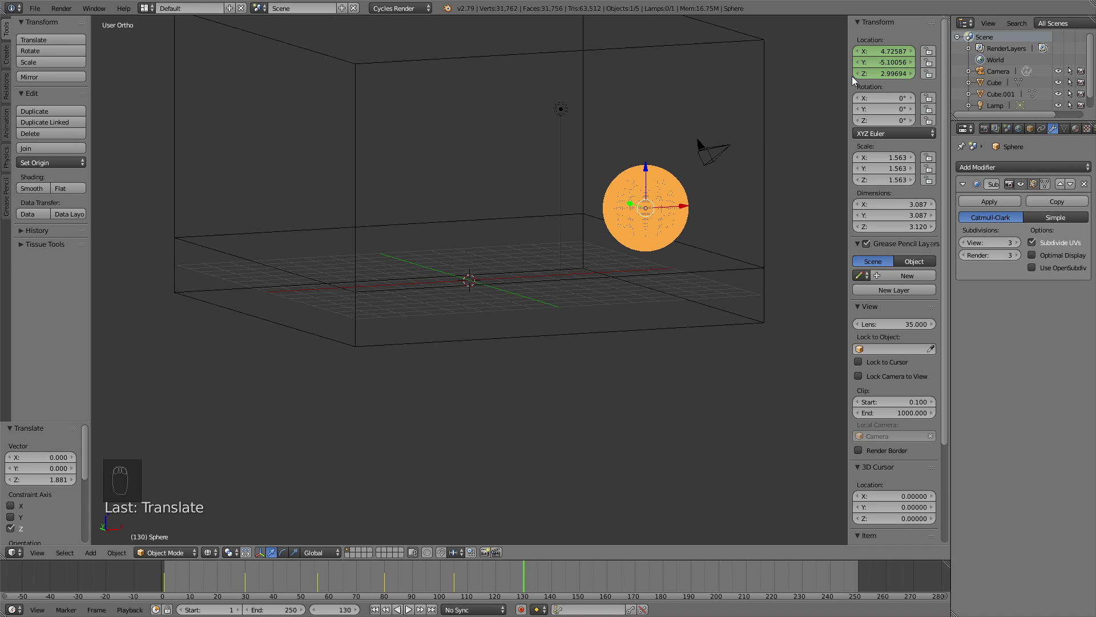
key(i)
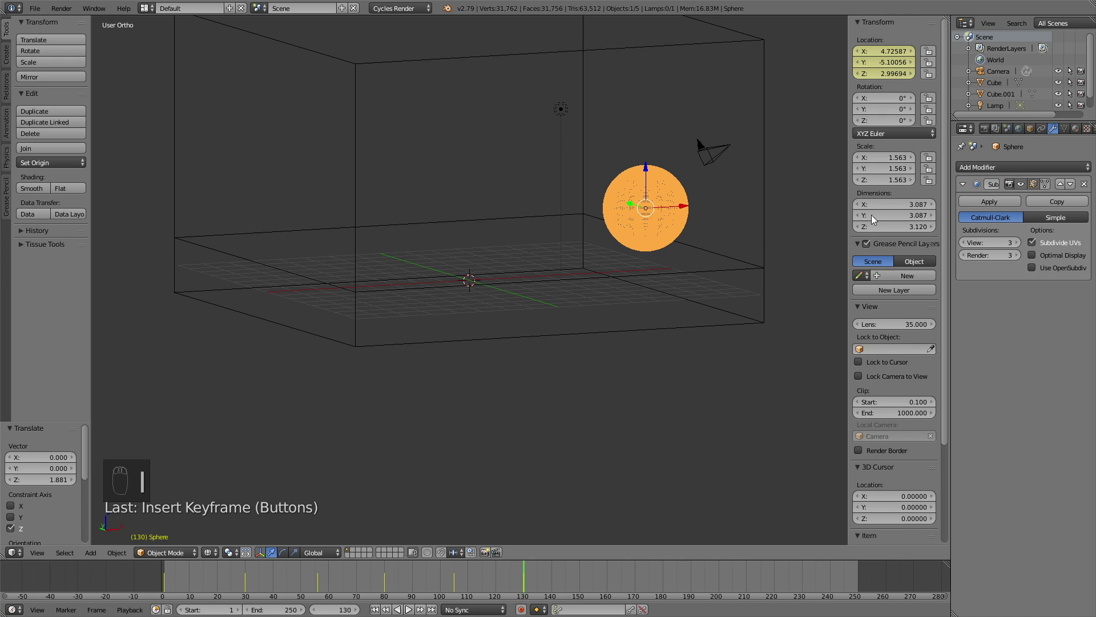
Make the sphere a fluid Obstacle with Shell volume initialization
scroll(1062, 129, down, 2)
click(1075, 129)
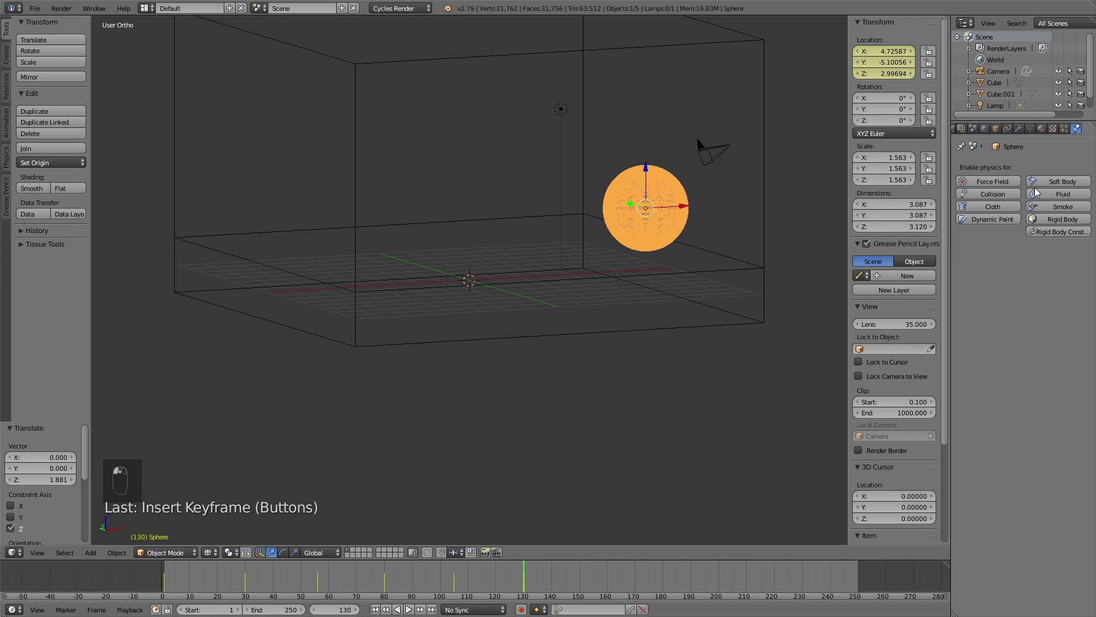
click(1036, 193)
click(1023, 267)
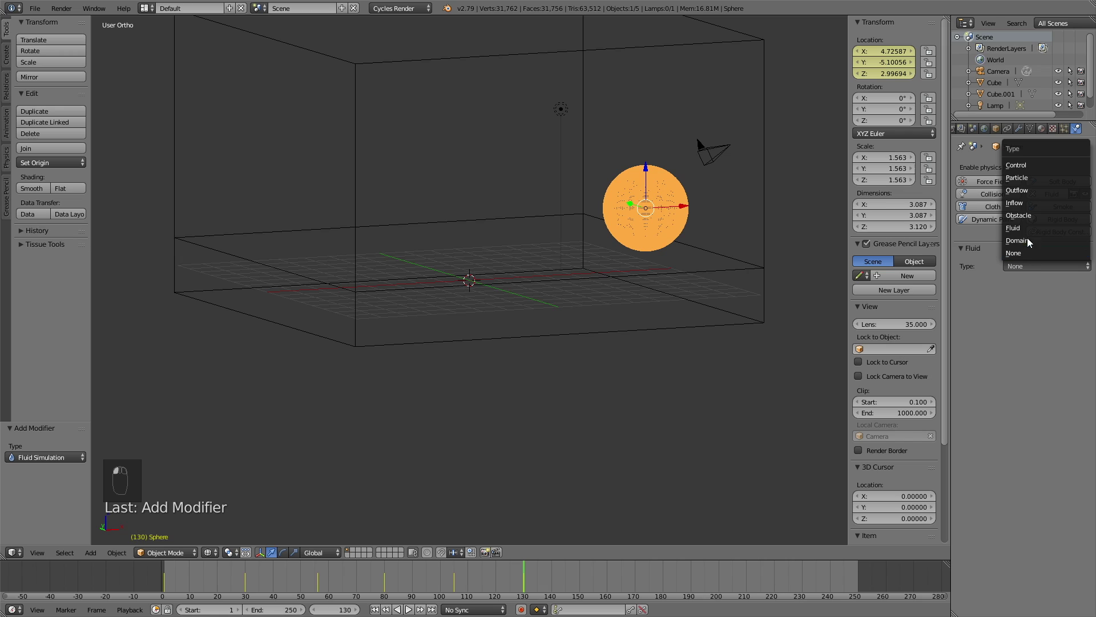
click(1033, 219)
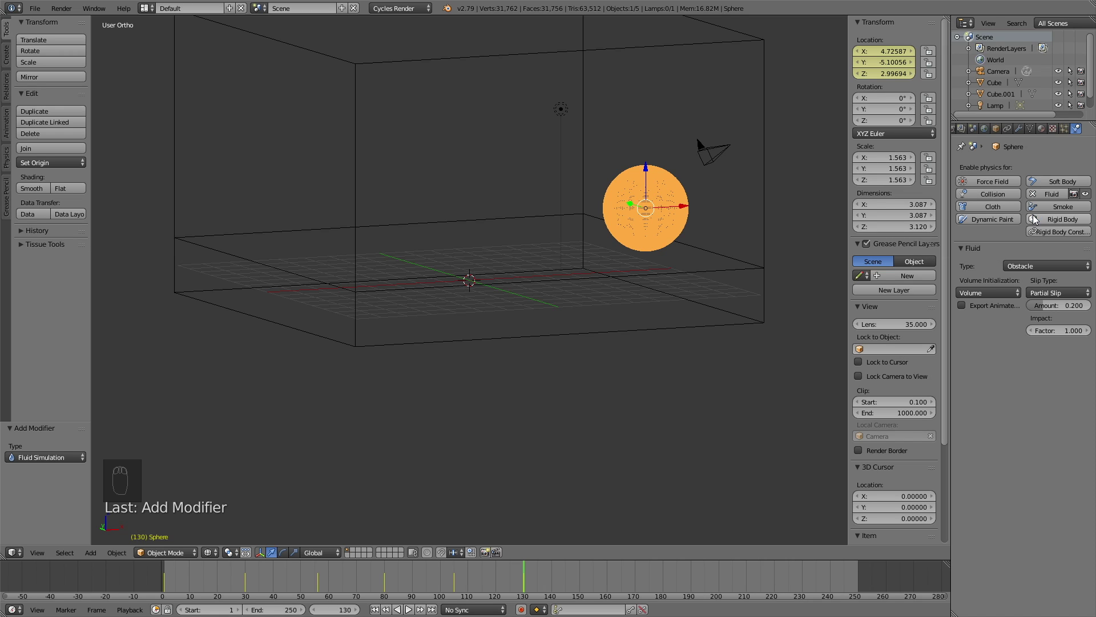
click(994, 291)
click(987, 268)
Set the shallow floor box inside the tank as the Fluid
right_click(738, 258)
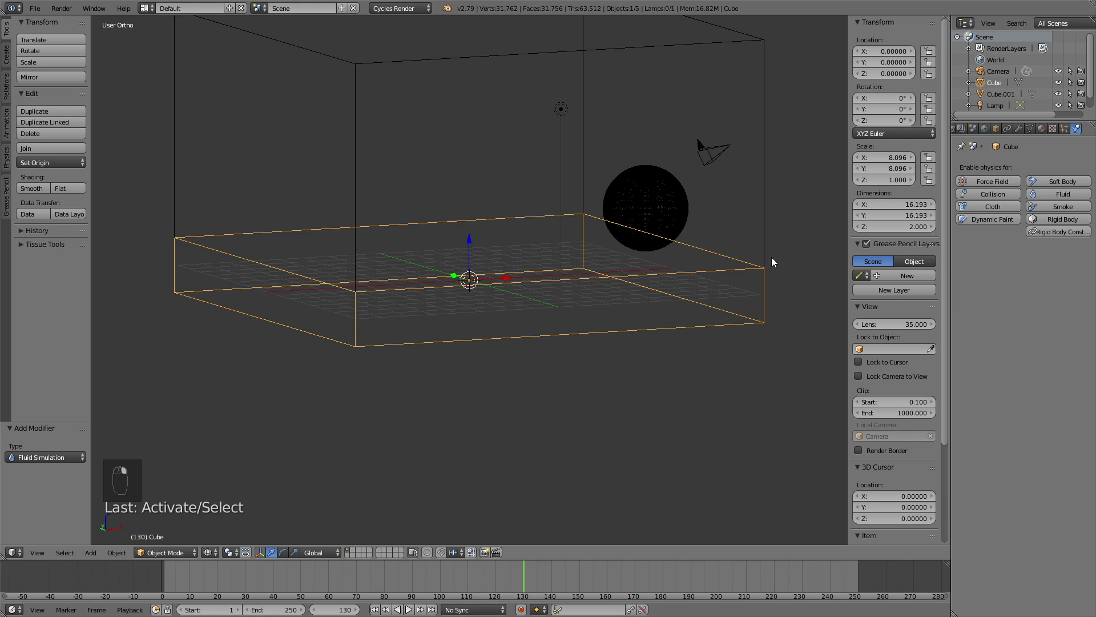
click(1045, 193)
click(1027, 264)
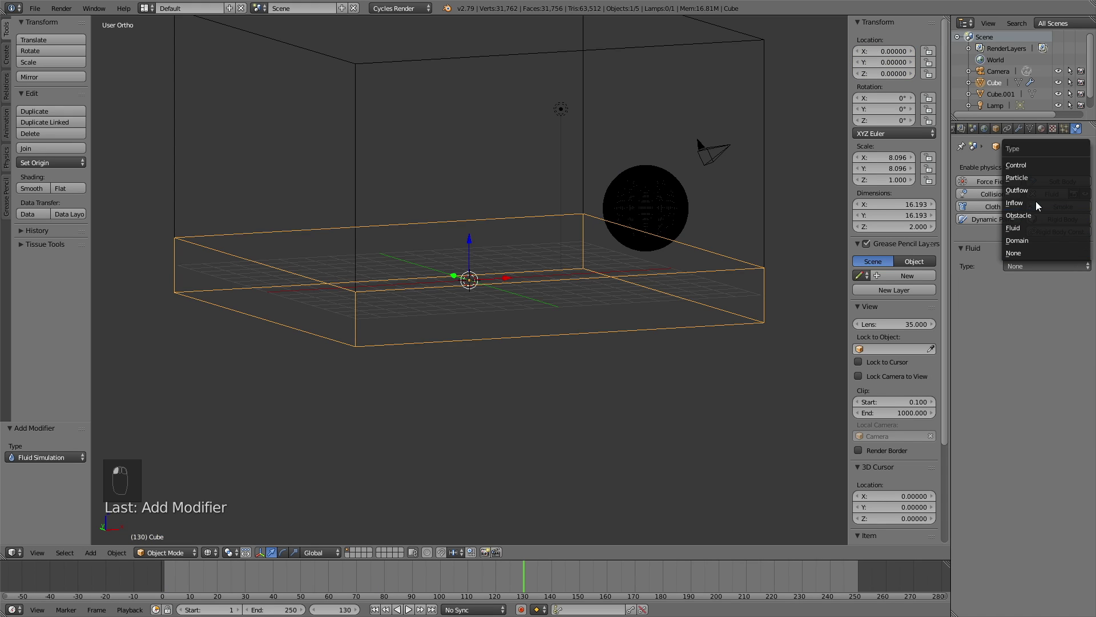
click(1028, 227)
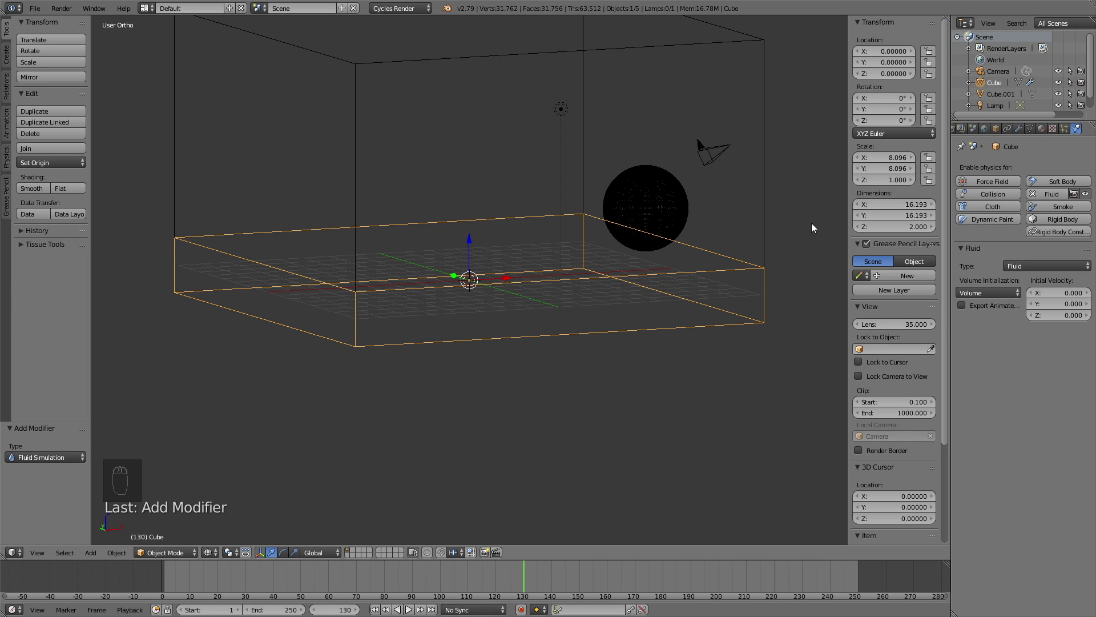
right_click(763, 130)
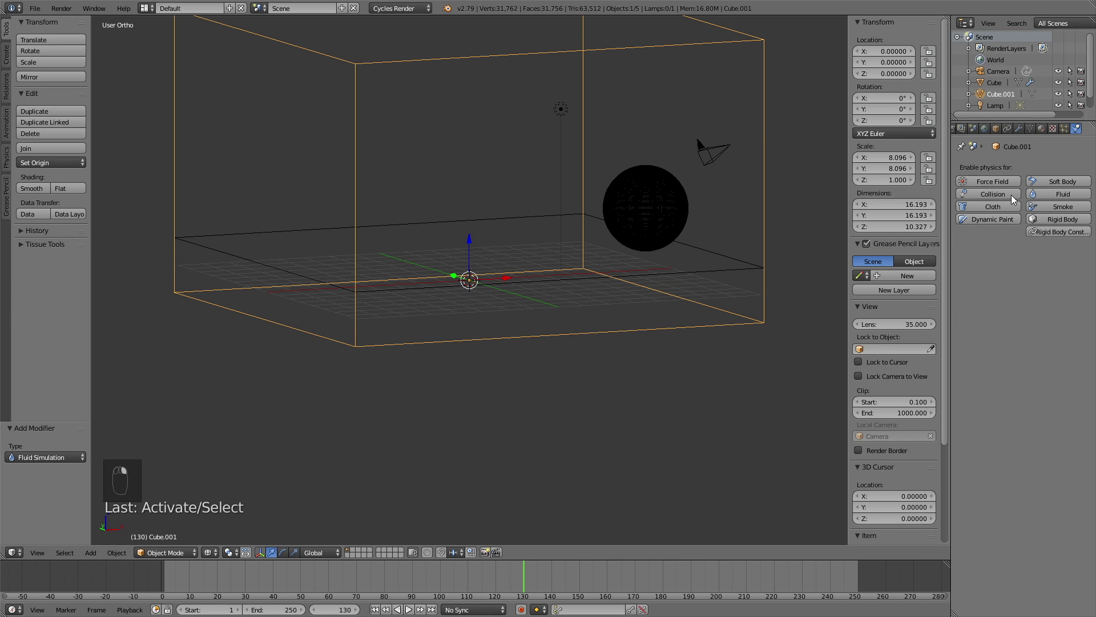
Make Cube.001 the fluid Domain with a final resolution of 200
click(1042, 194)
click(1035, 265)
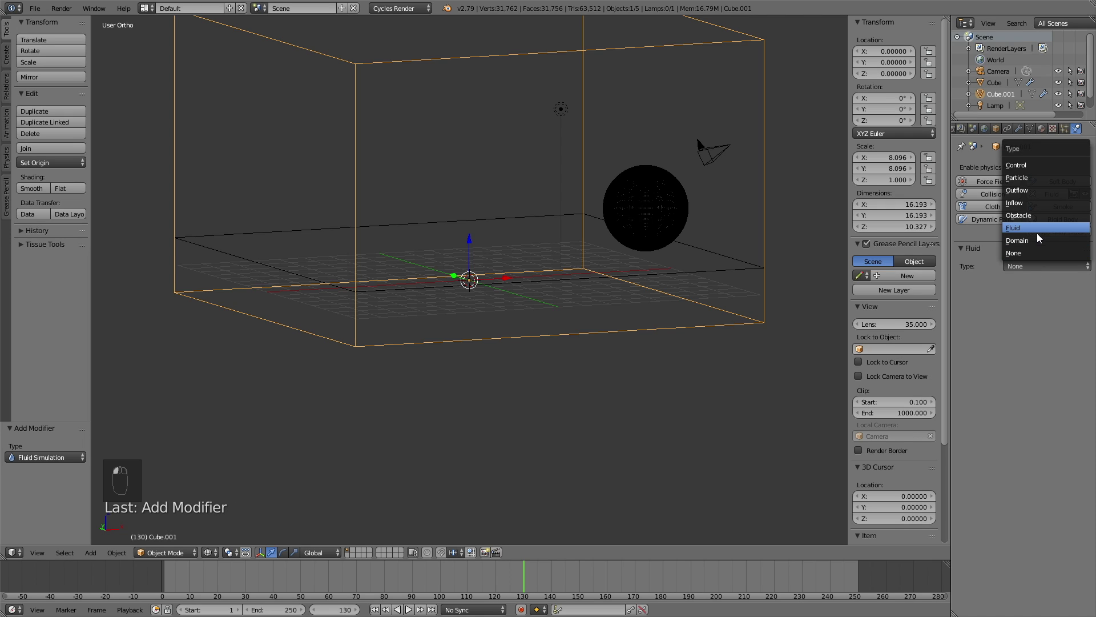
click(1036, 240)
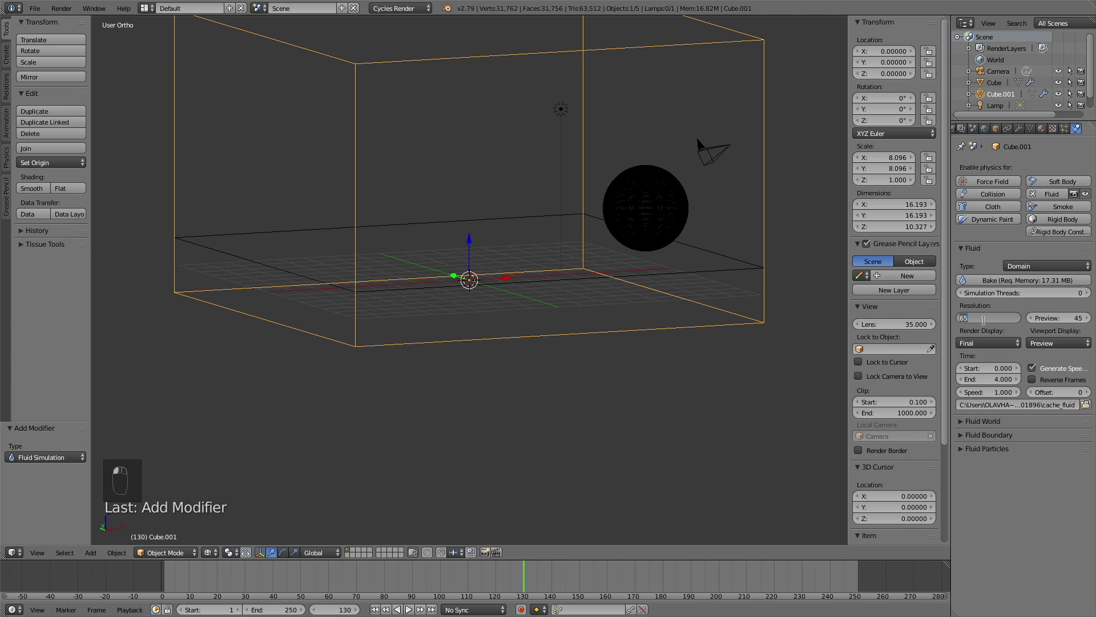
text(200)
key(Return)
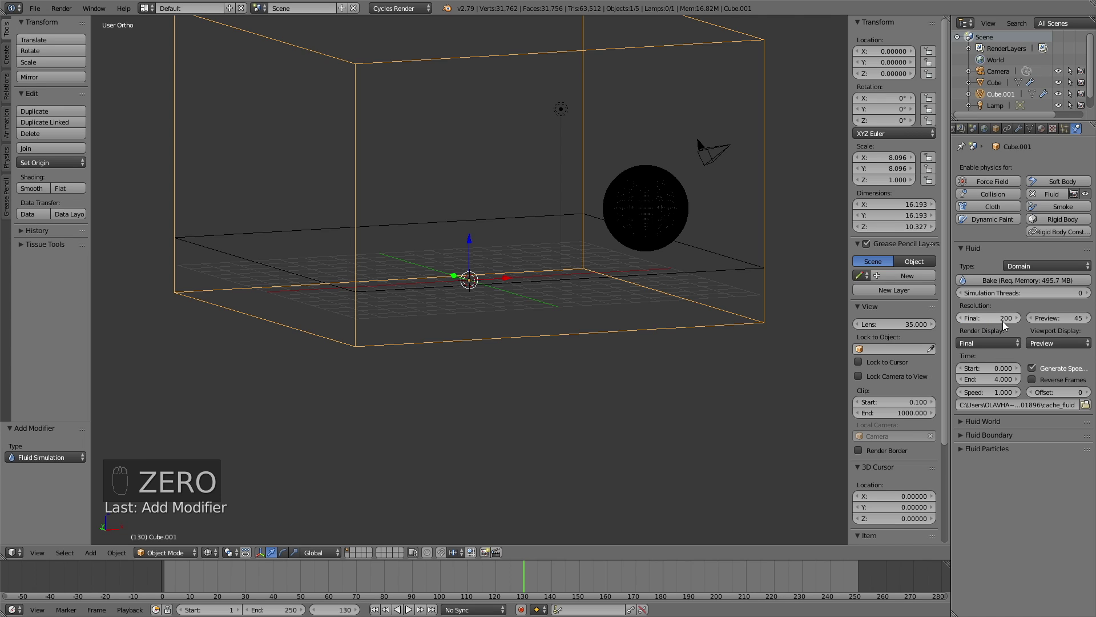
Set the domain's viewport display to Final and apply the Water viscosity preset
click(1057, 343)
click(1041, 308)
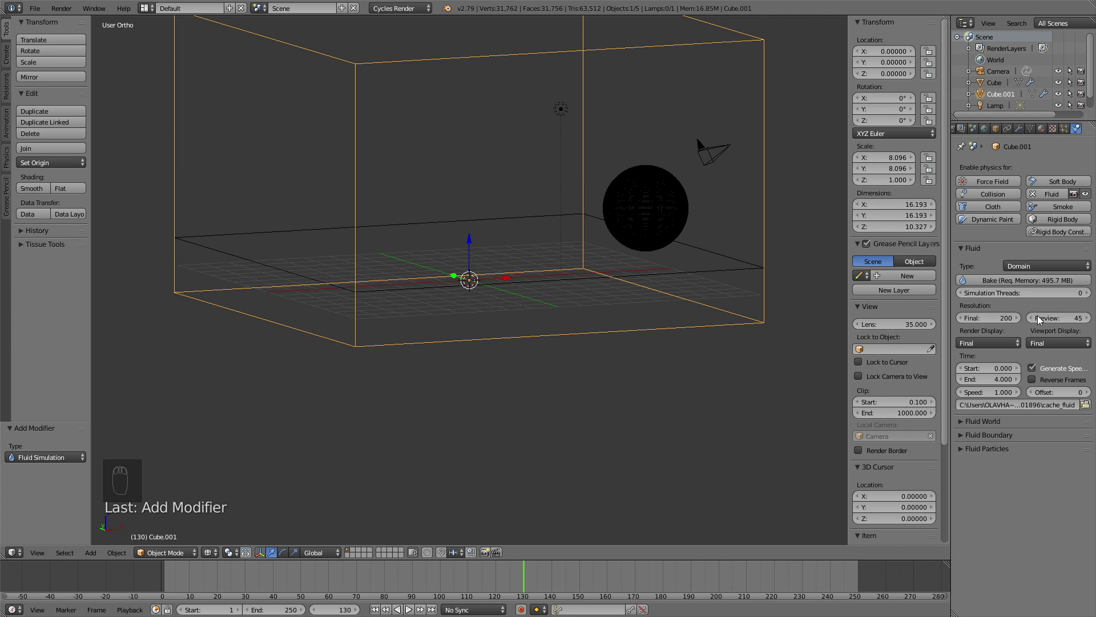
click(971, 421)
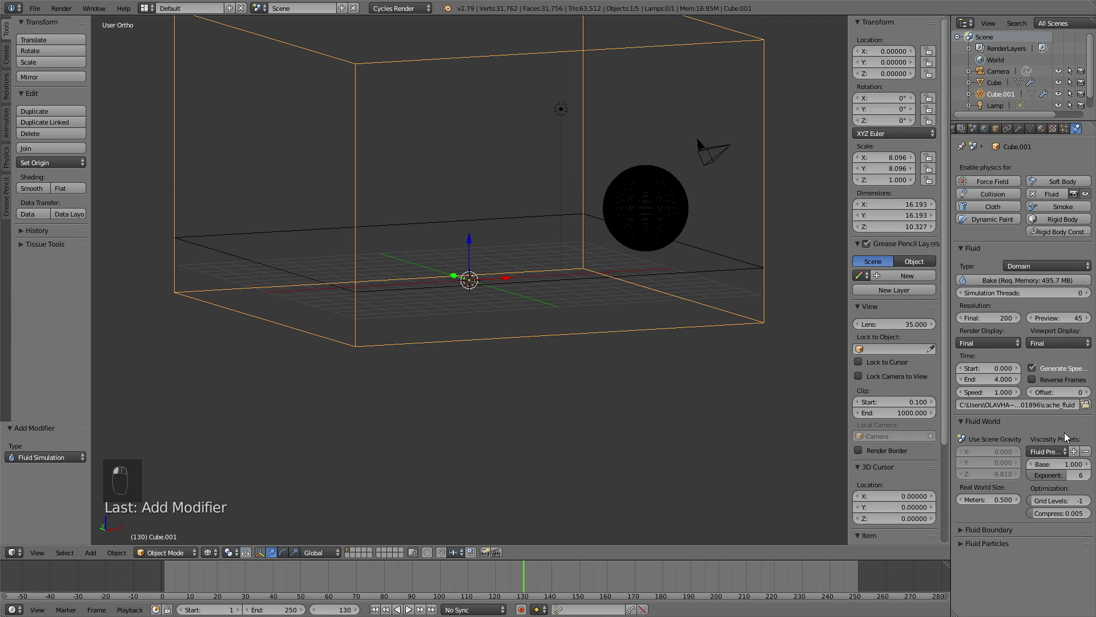
click(1054, 448)
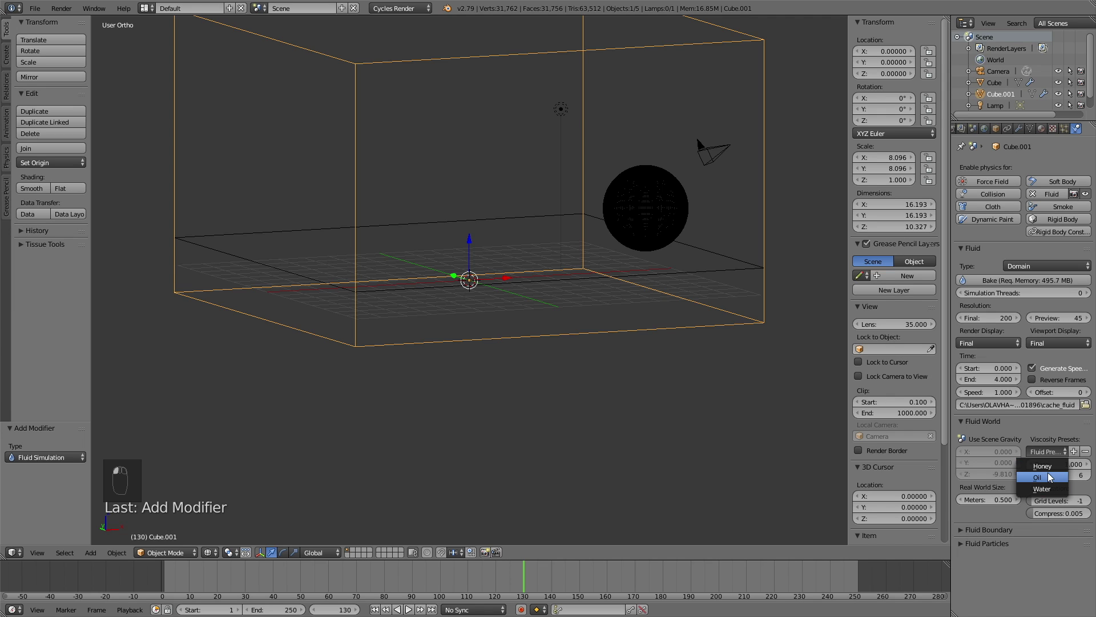
click(1047, 488)
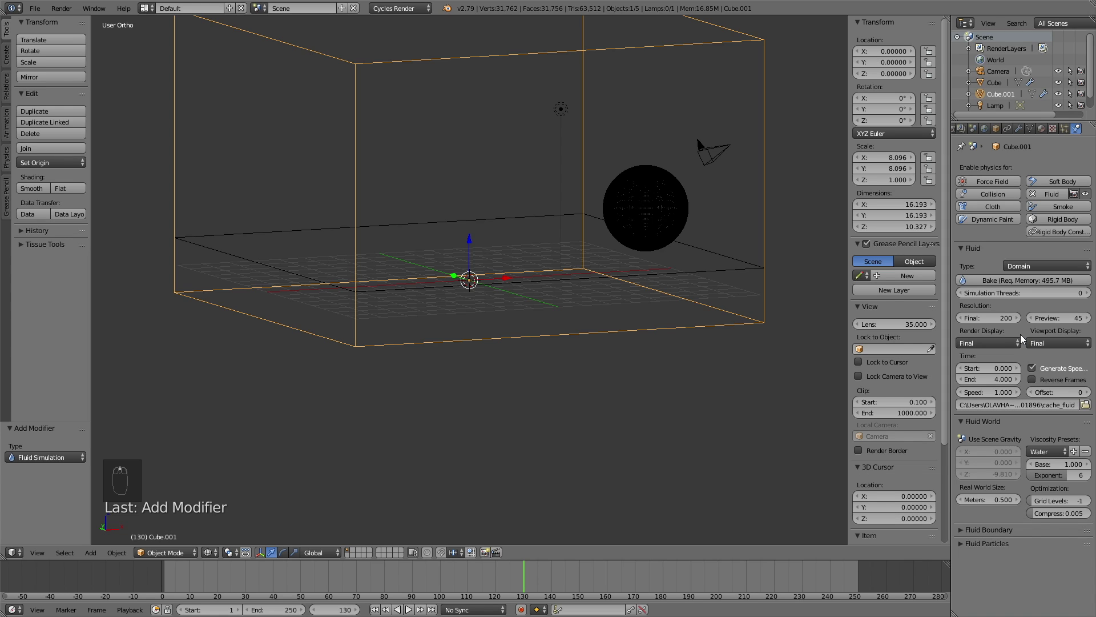
Bake the fluid simulation and jump to frame 215 to check the splash
click(1029, 279)
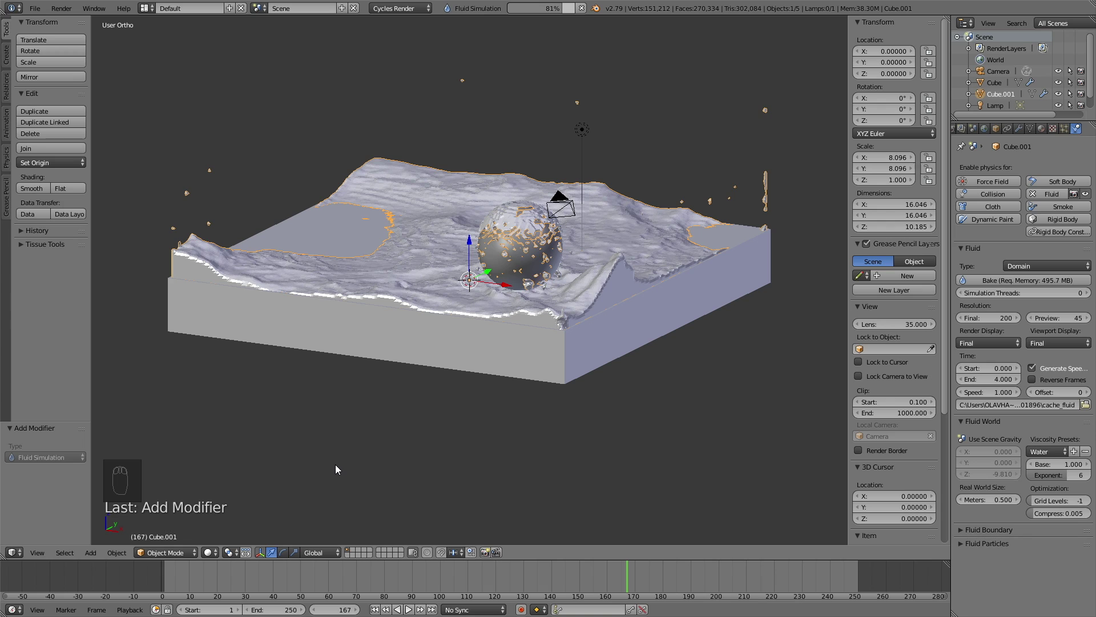
click(734, 587)
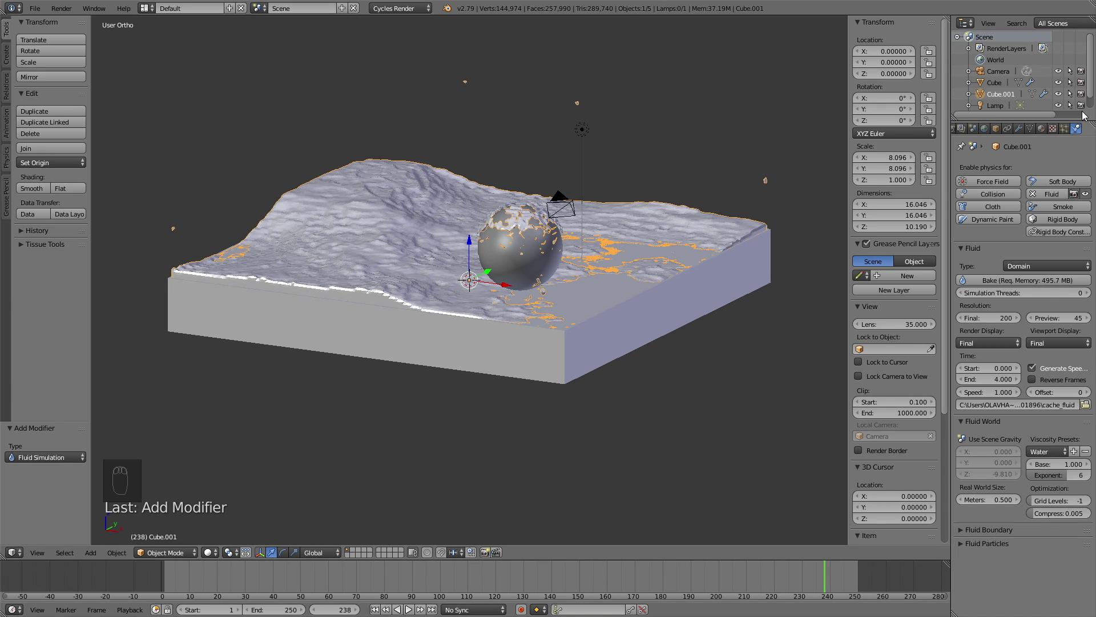
Hide the original fluid box, add Subdivision Surface to the water mesh, and shade it smooth
click(1059, 83)
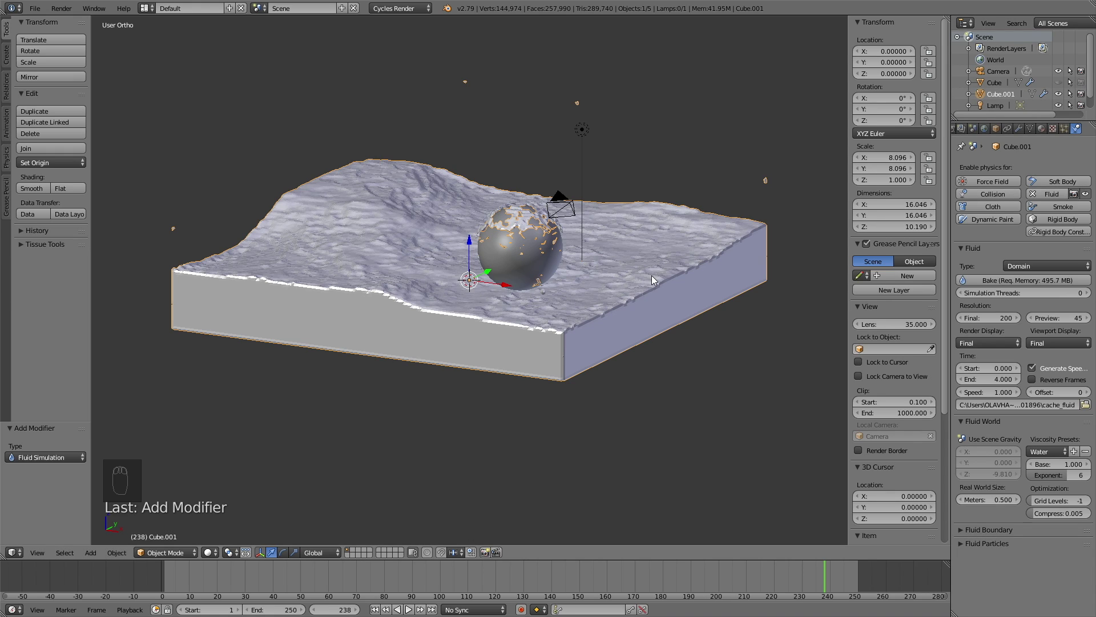
click(1019, 128)
click(994, 164)
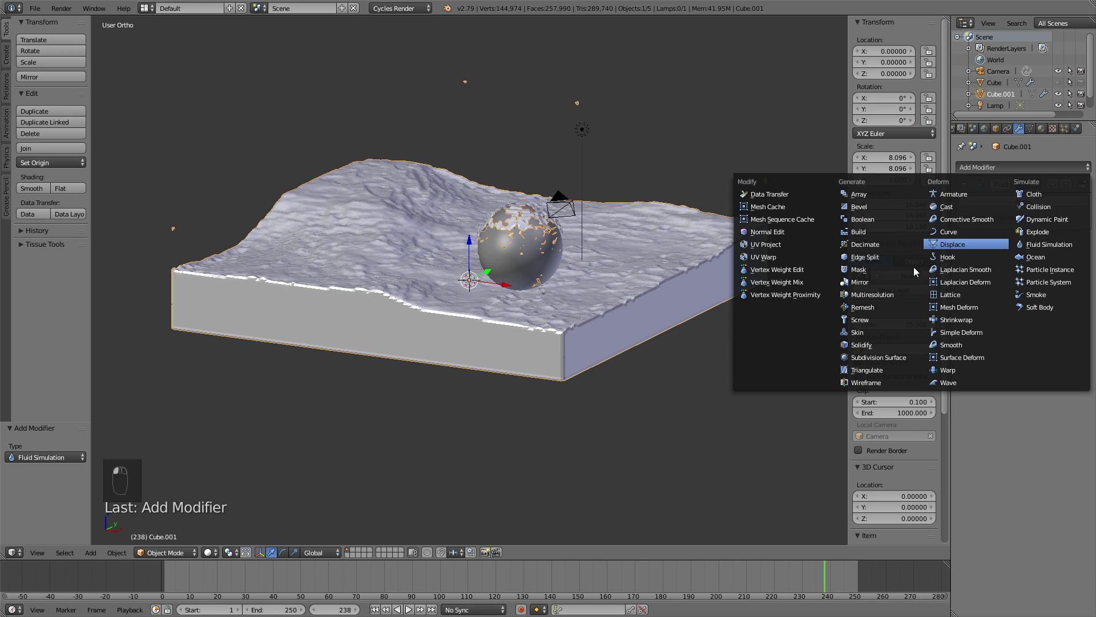
click(885, 357)
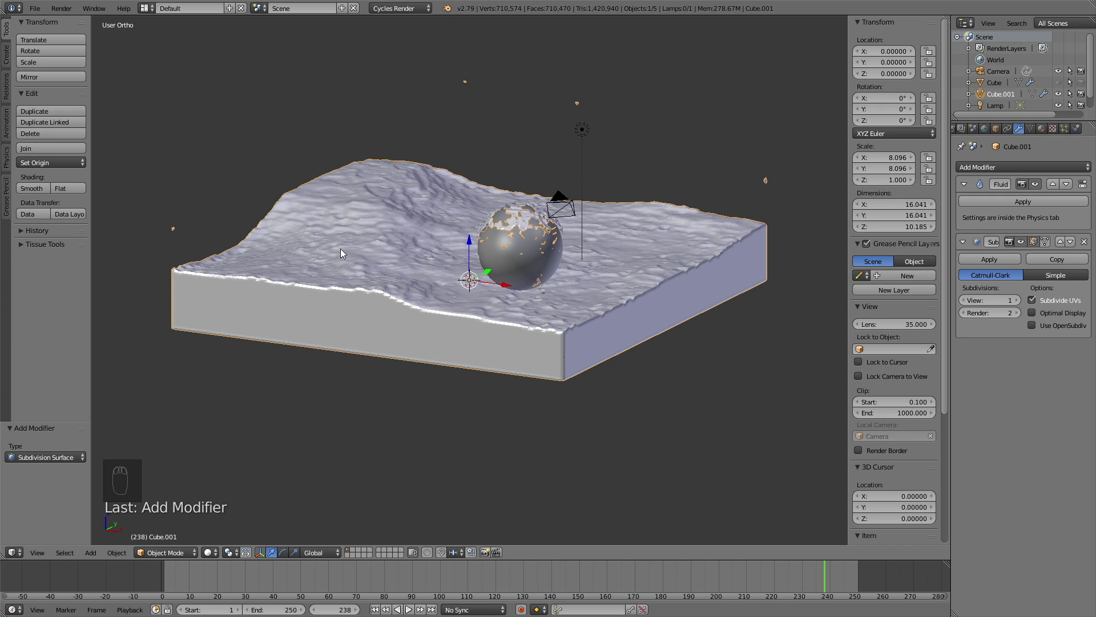
click(32, 189)
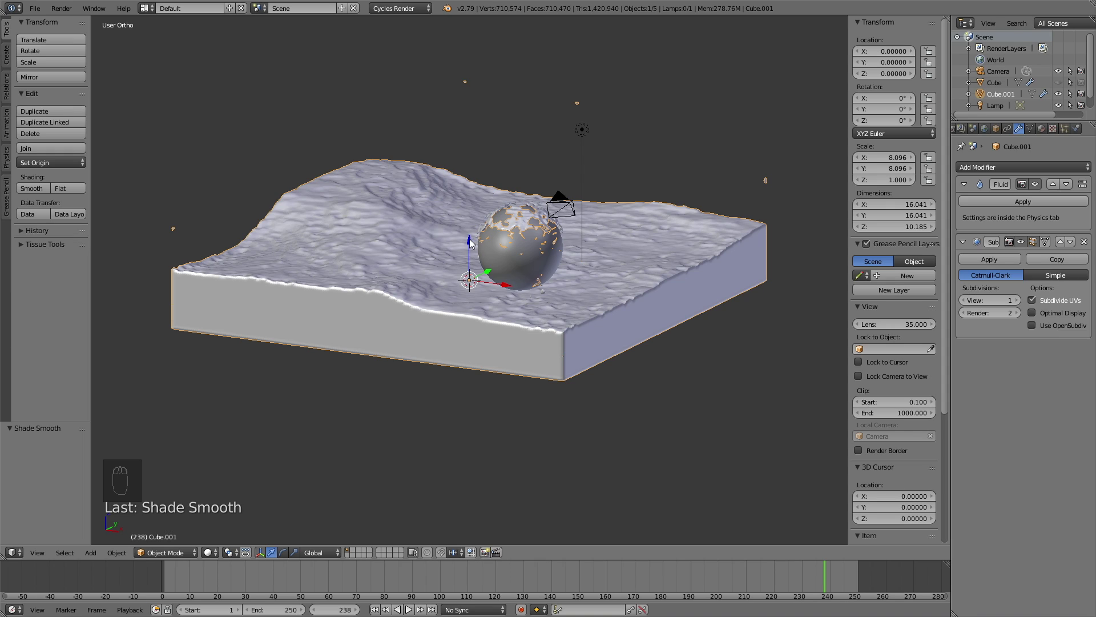
Turn the lamp into a Sun light with size 1
right_click(581, 132)
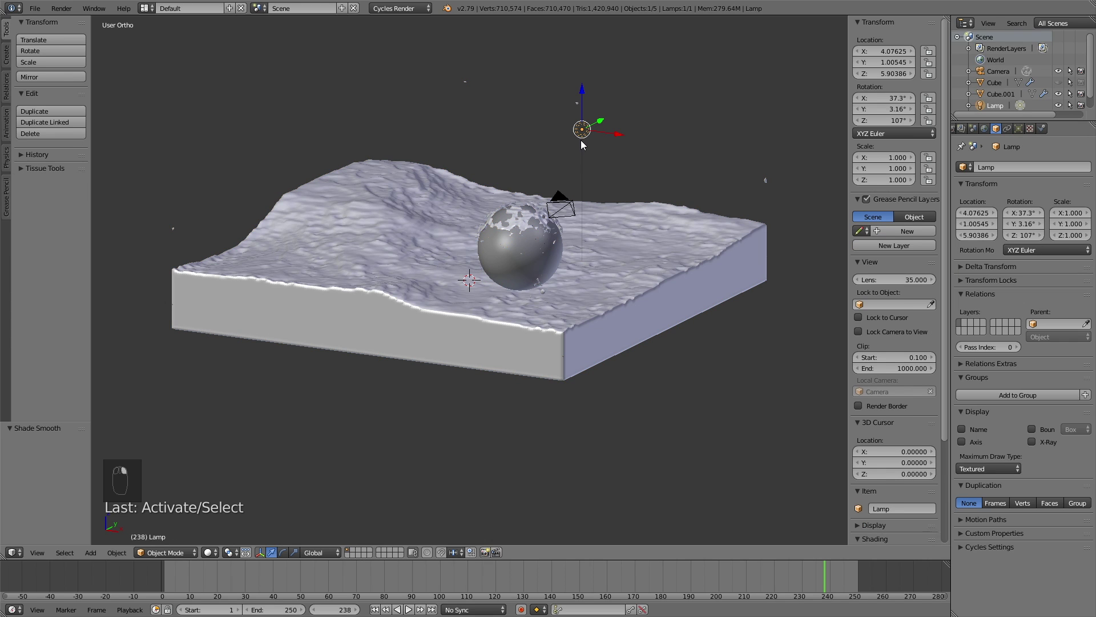
click(1019, 128)
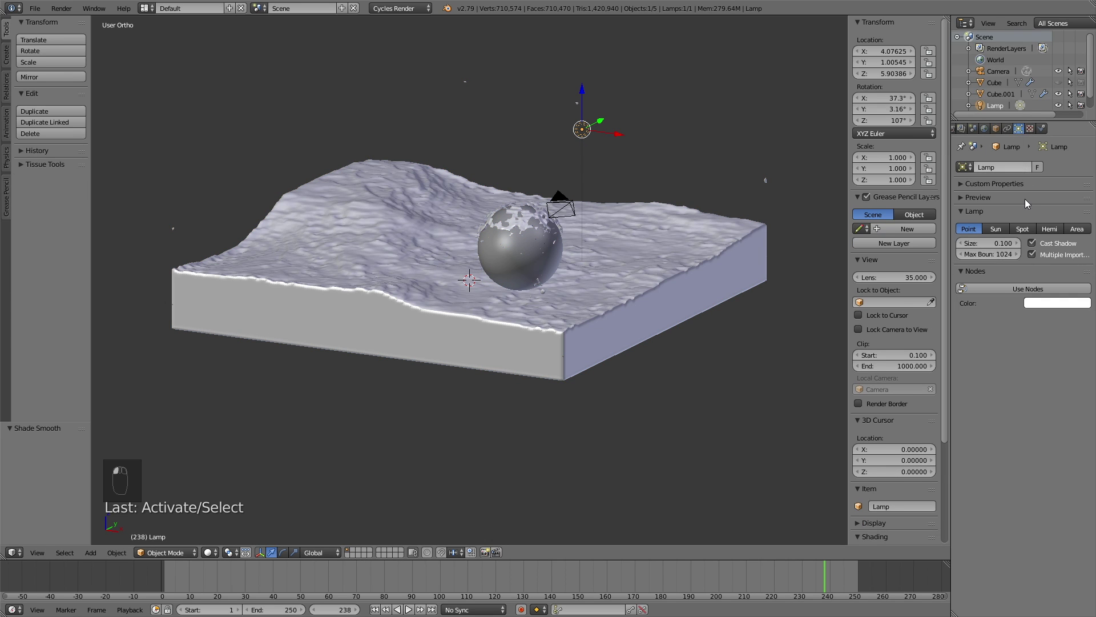
click(996, 229)
click(994, 243)
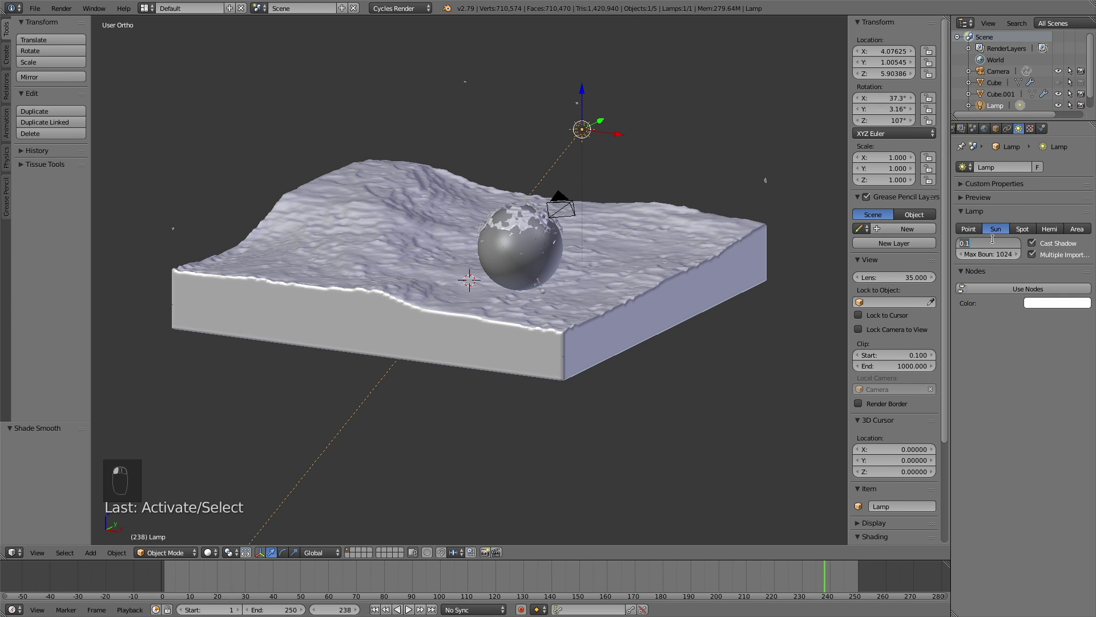
text(1)
key(Return)
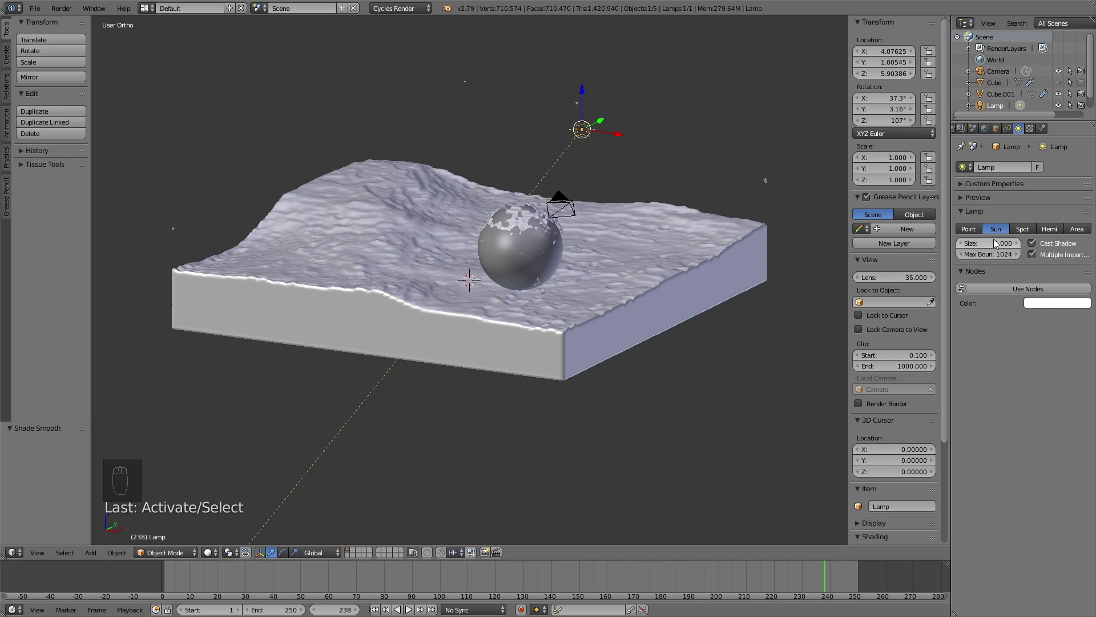
Enable nodes on the sun and set its emission strength to 6
click(999, 288)
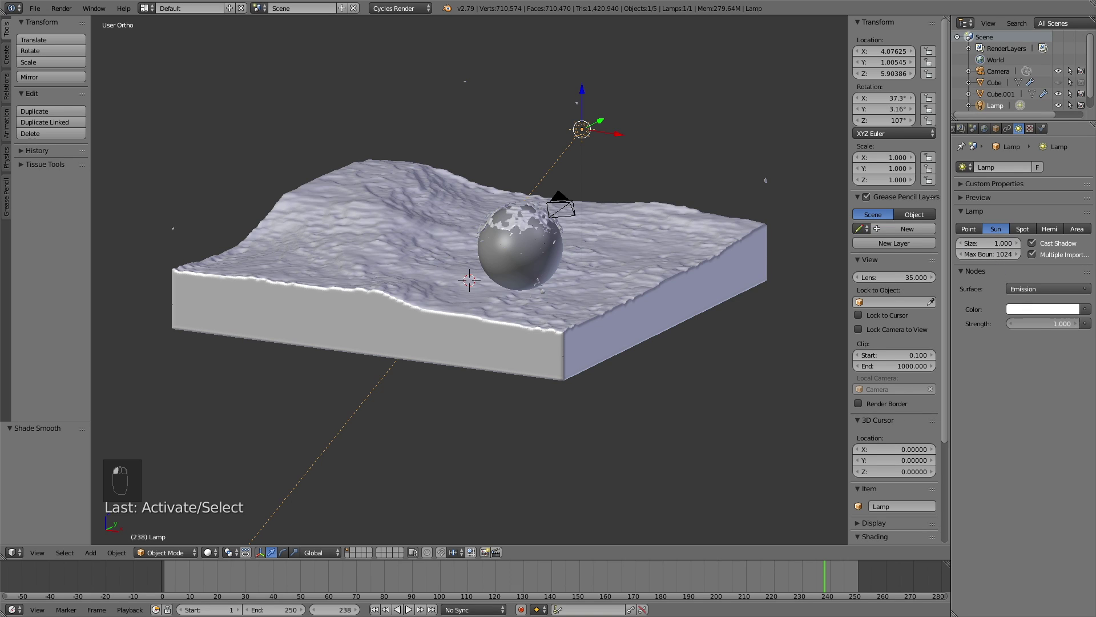
click(1043, 322)
key(BackSpace)
text(6)
key(Return)
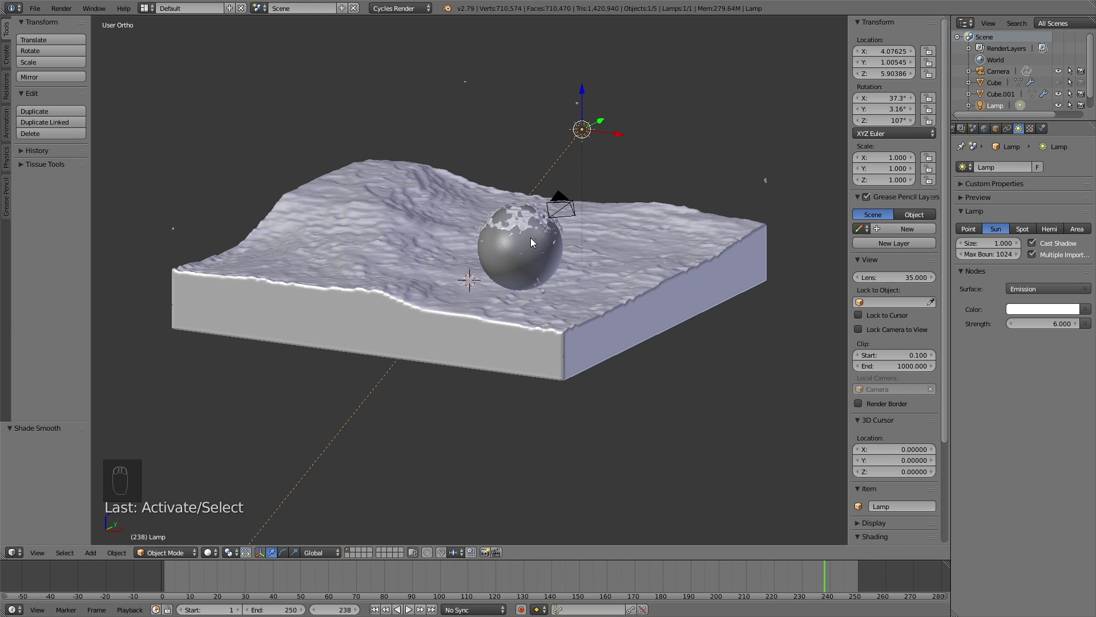
right_click(412, 195)
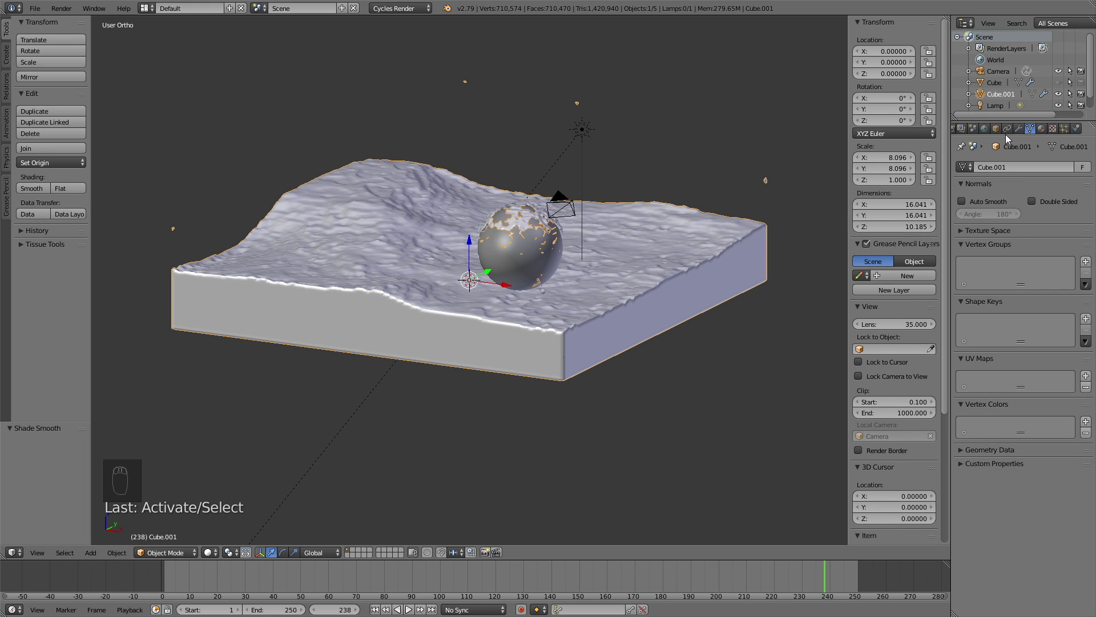
Switch Cycles rendering to GPU Compute and set the viewport to Rendered shading
click(954, 129)
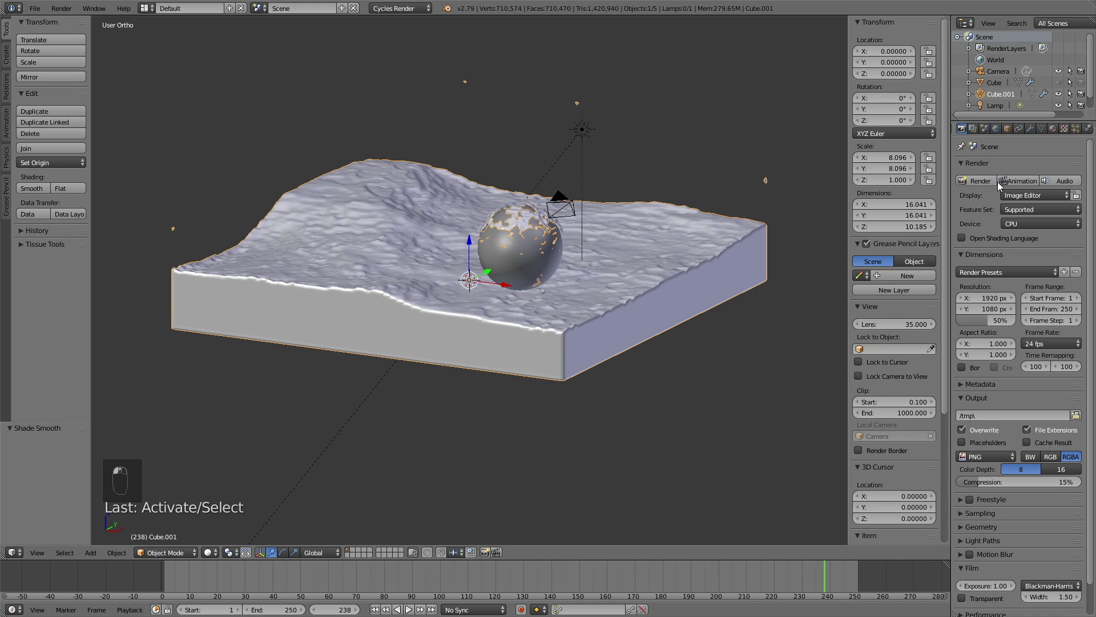
click(1015, 224)
click(1018, 197)
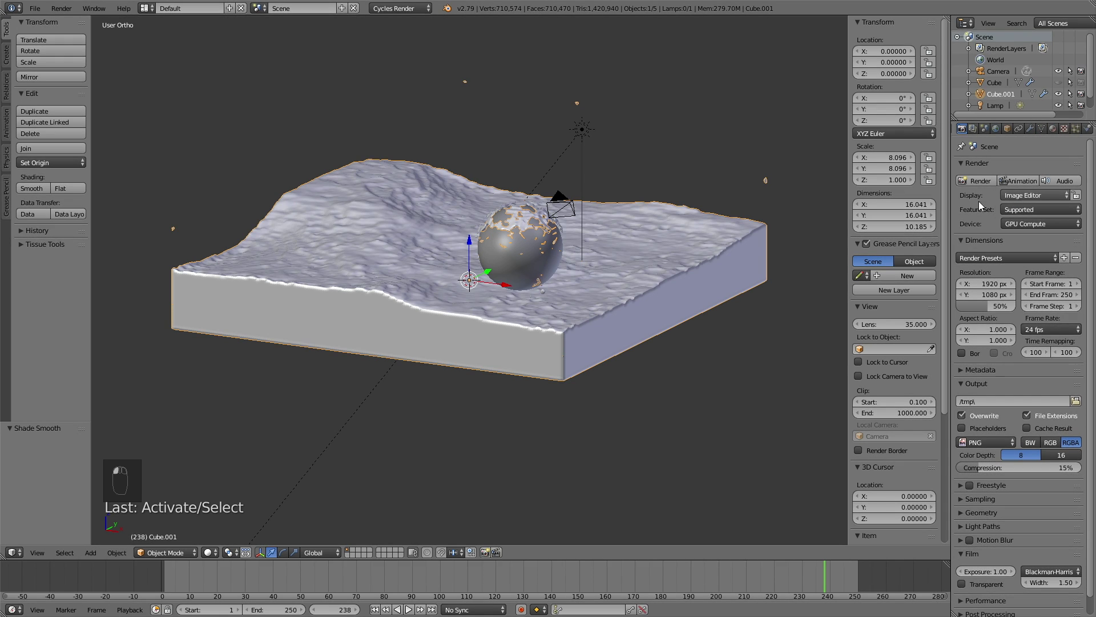
click(209, 553)
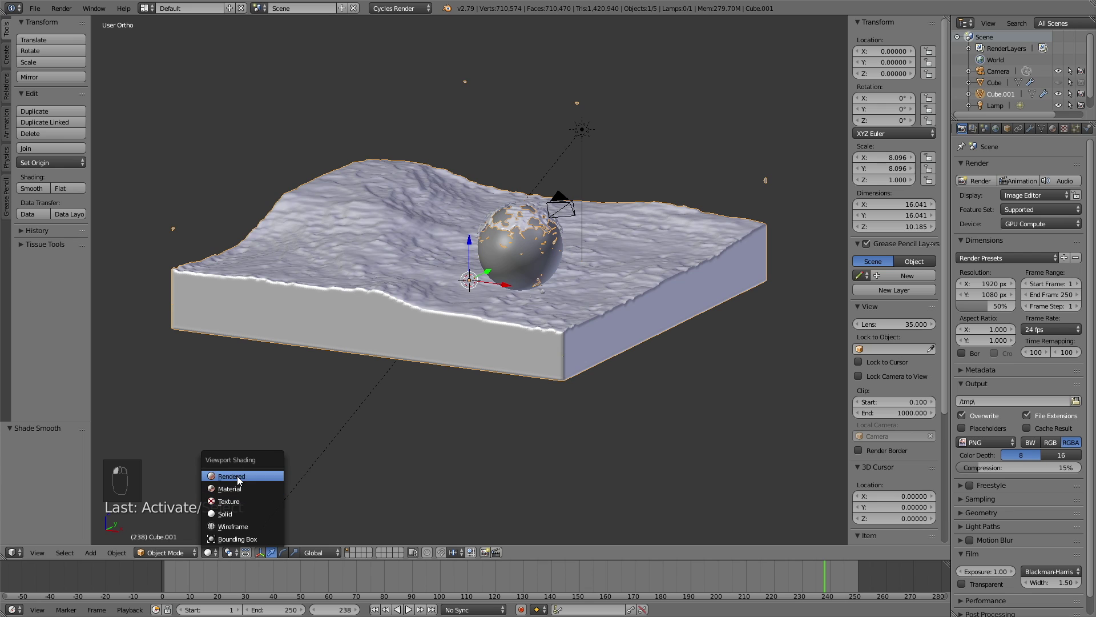
key(Return)
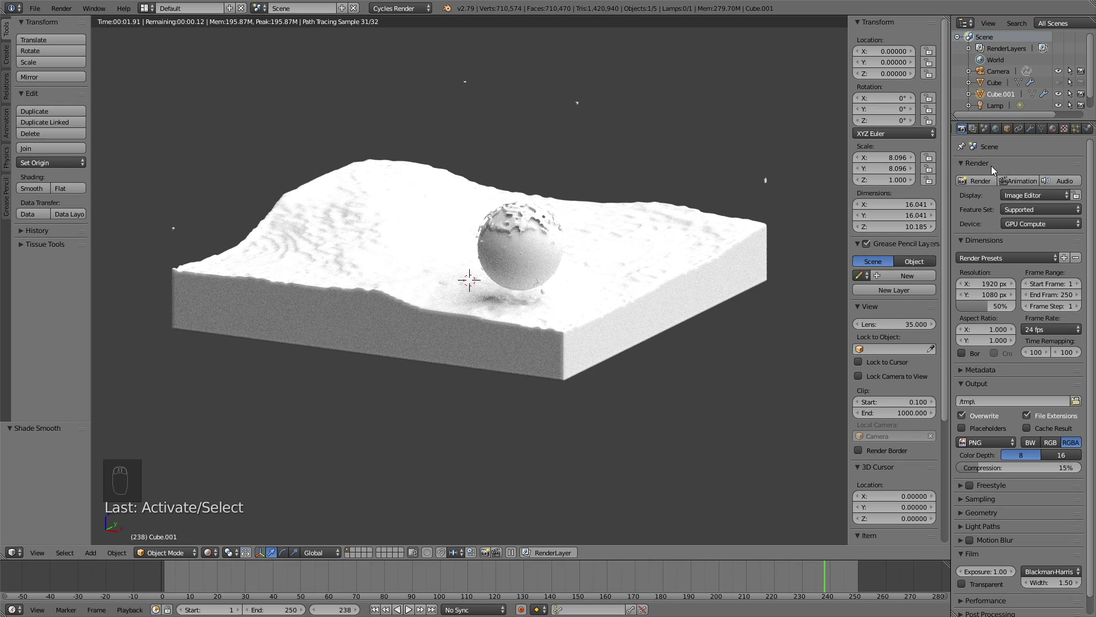
Give the water a node-based Glass BSDF material at full brightness, tinted light blue
click(1053, 128)
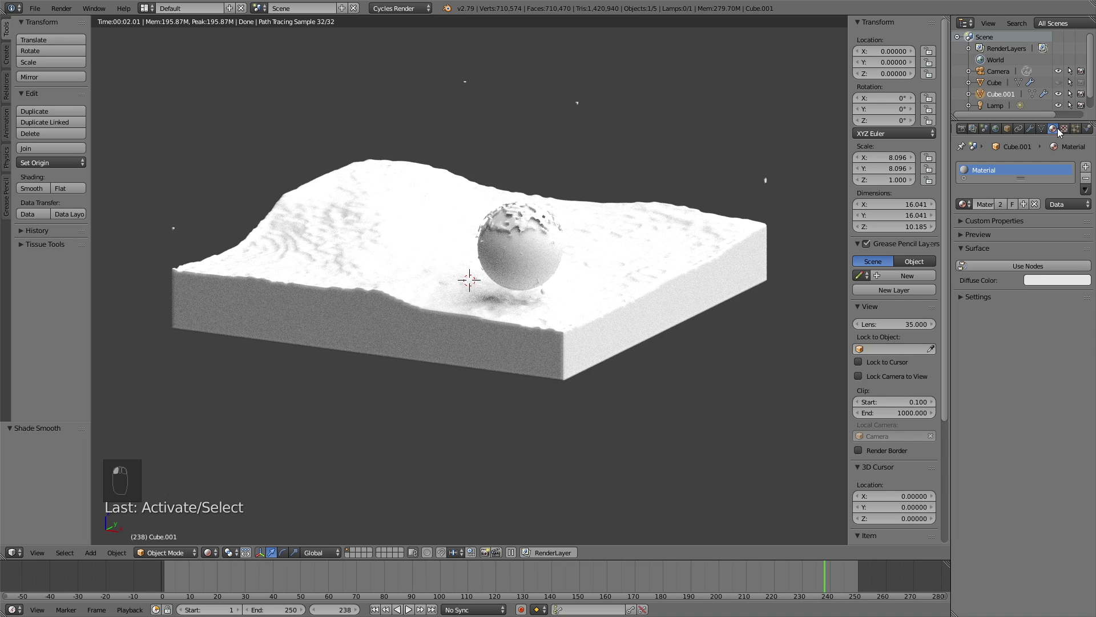
click(1001, 267)
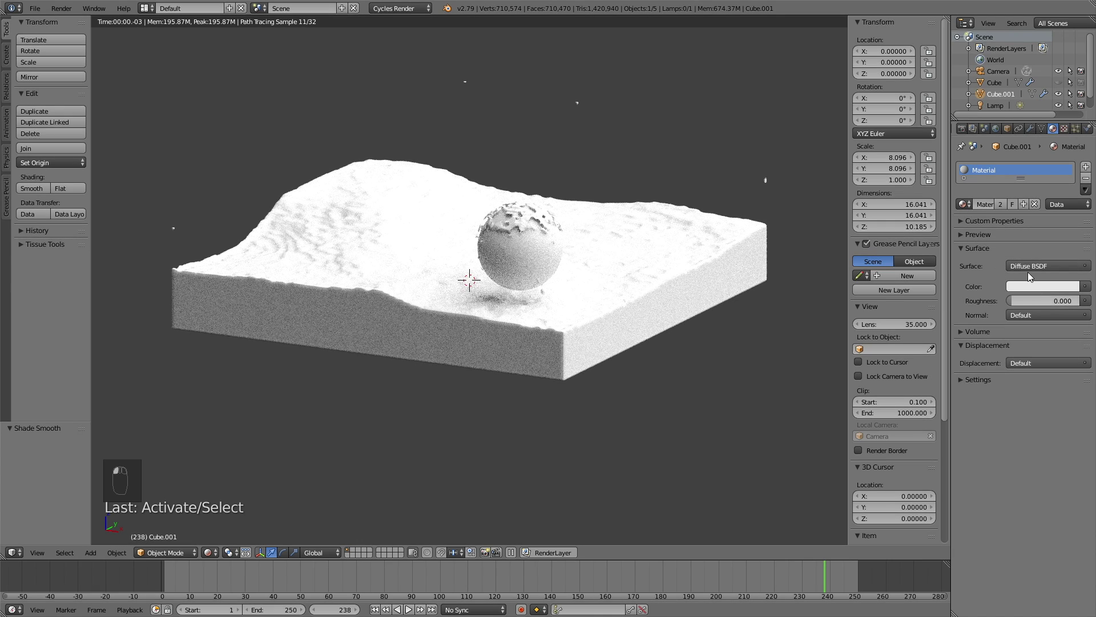
click(1028, 267)
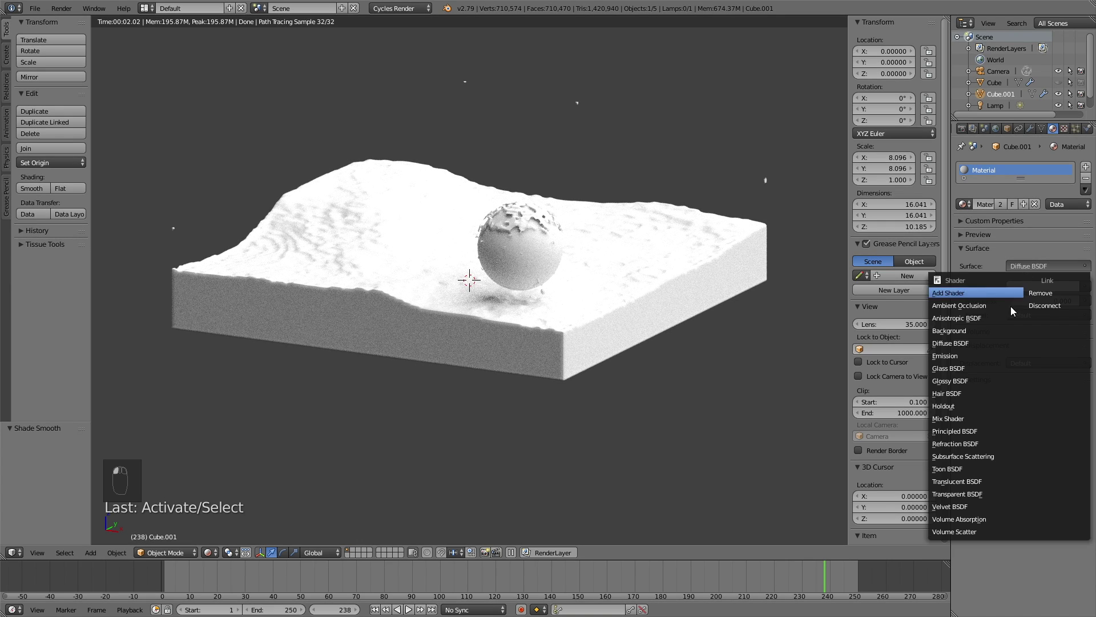
click(983, 366)
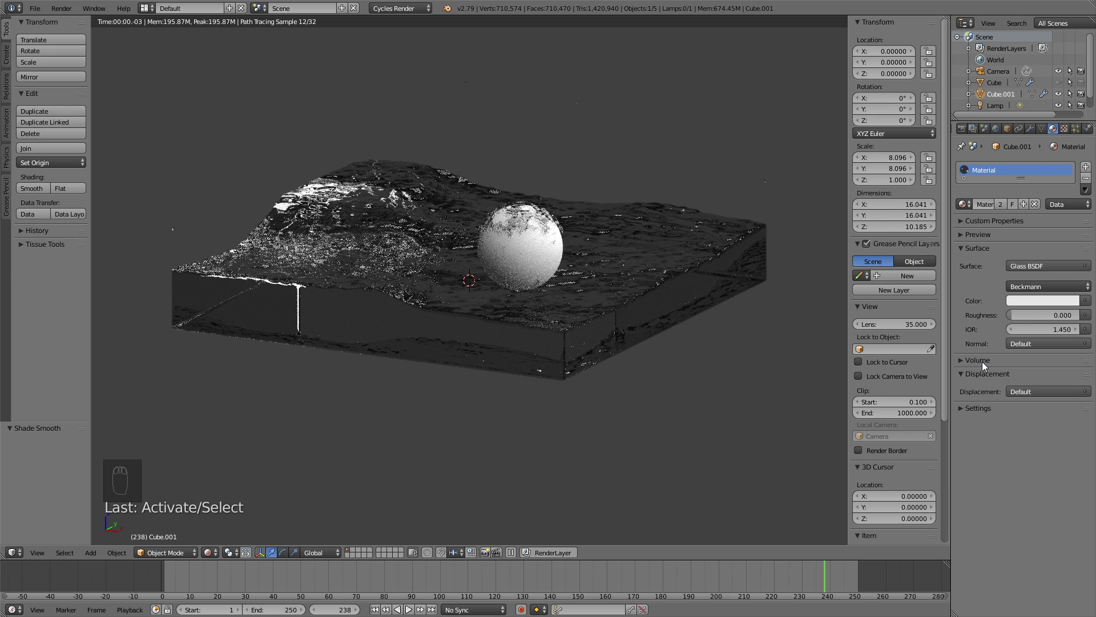
click(1018, 300)
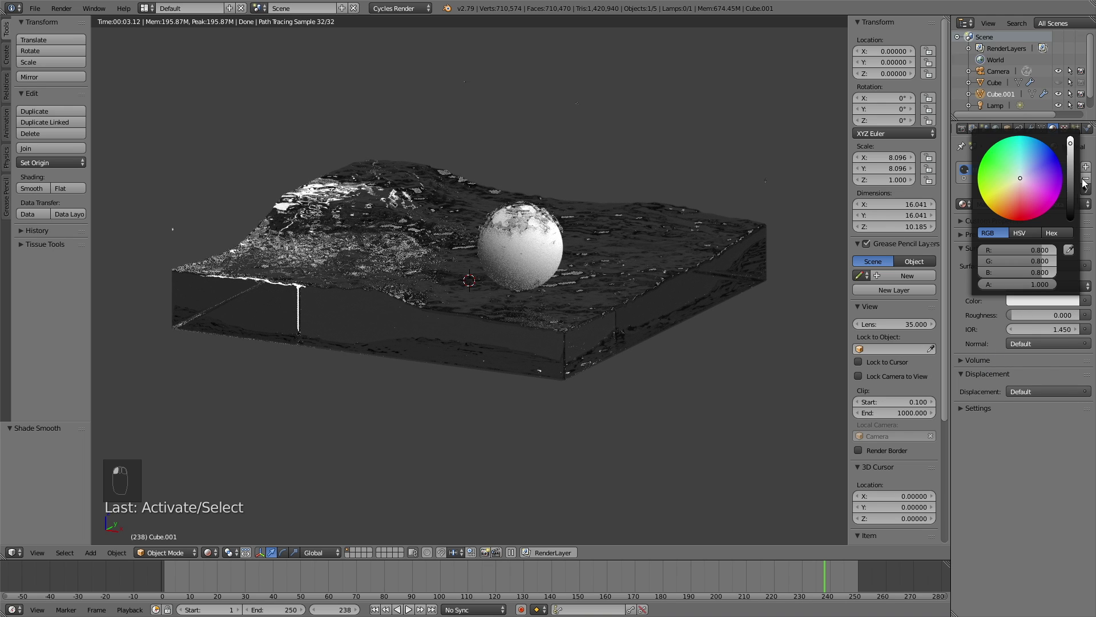
click(1067, 147)
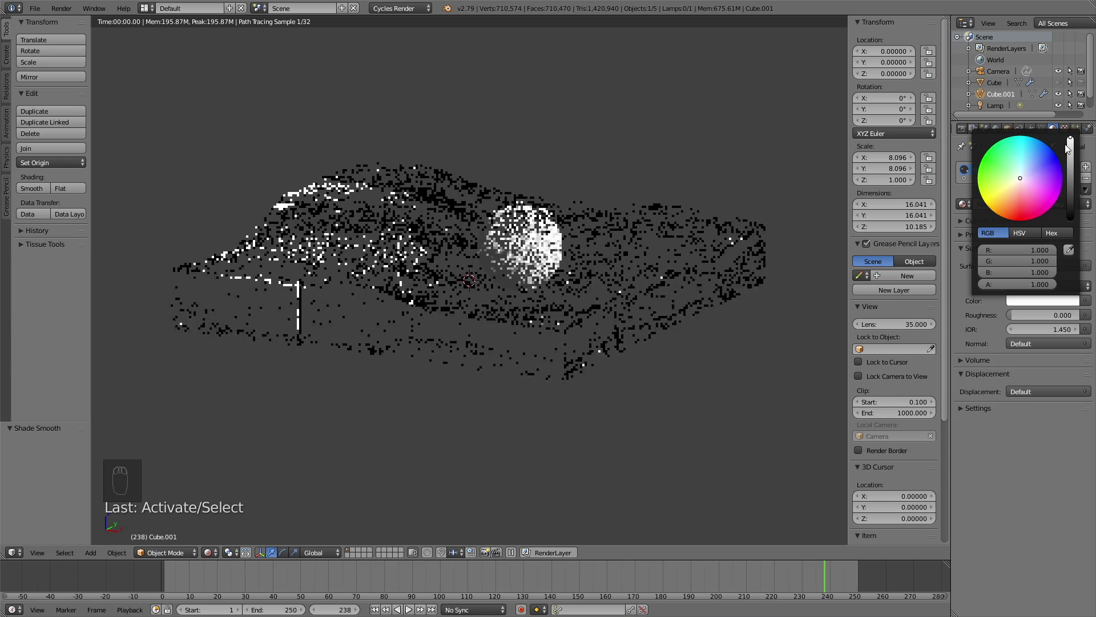
click(1026, 170)
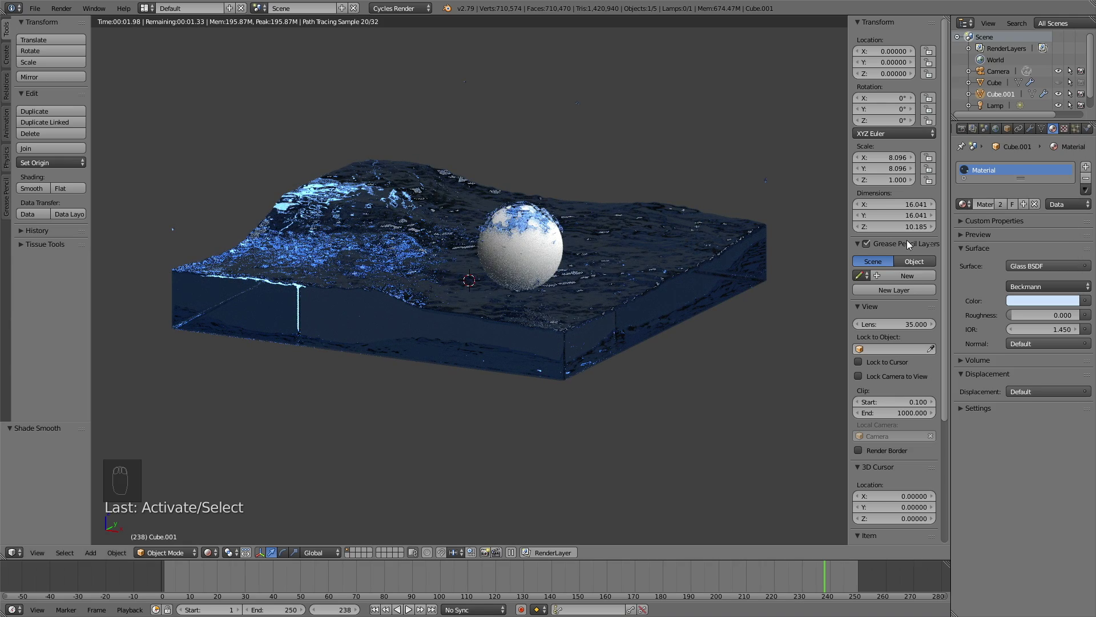
click(995, 129)
Raise the world background colour to a light grey of about 0.376, then select the sphere
click(1043, 242)
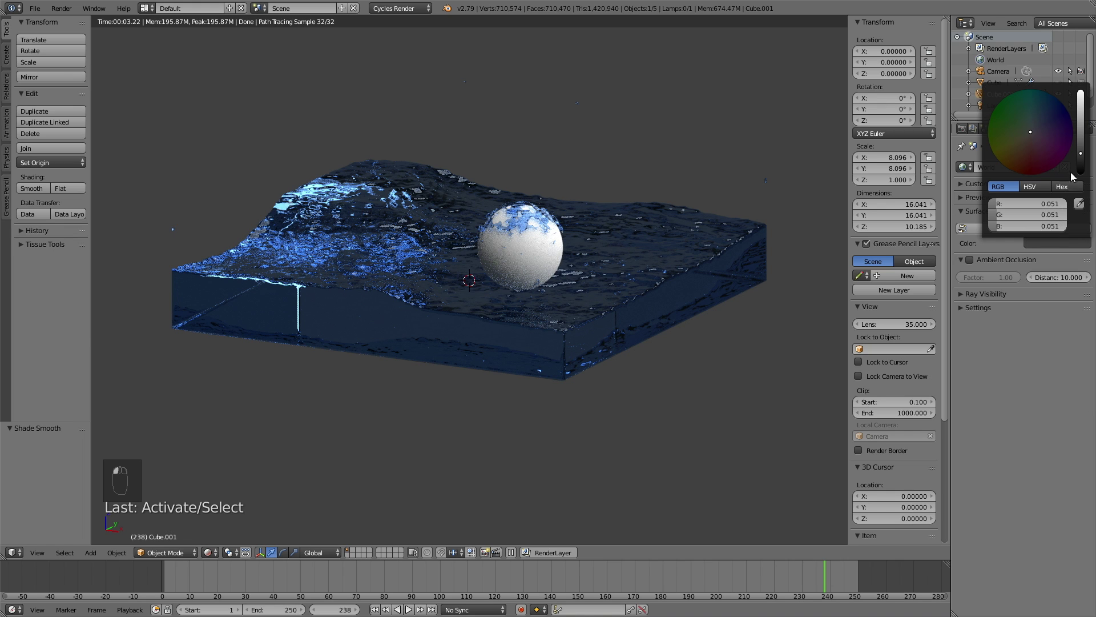
click(1081, 123)
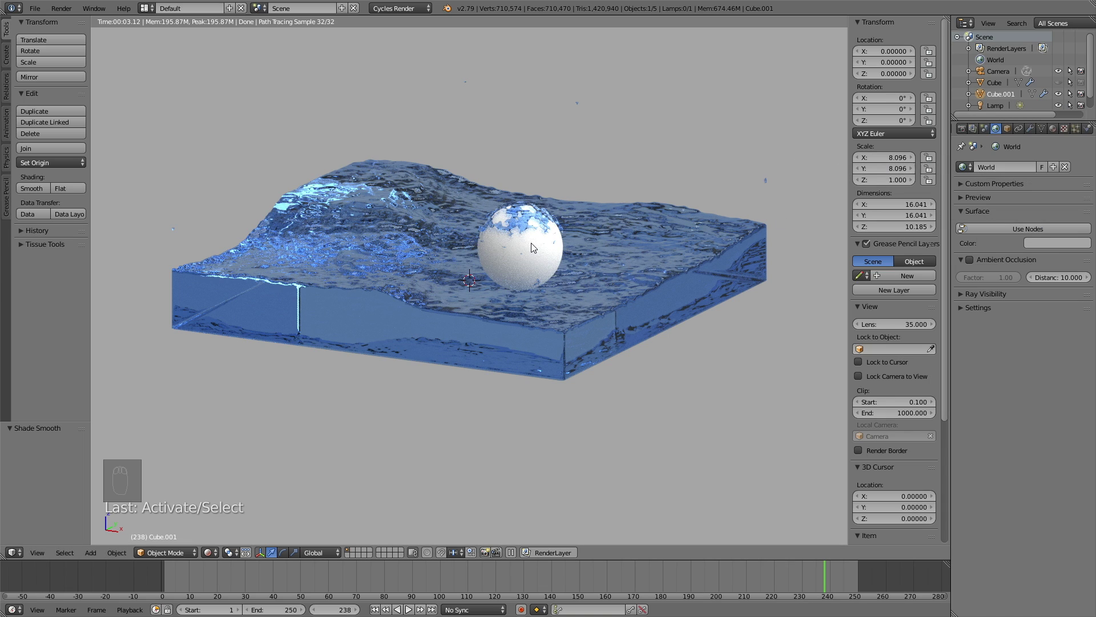
click(1054, 126)
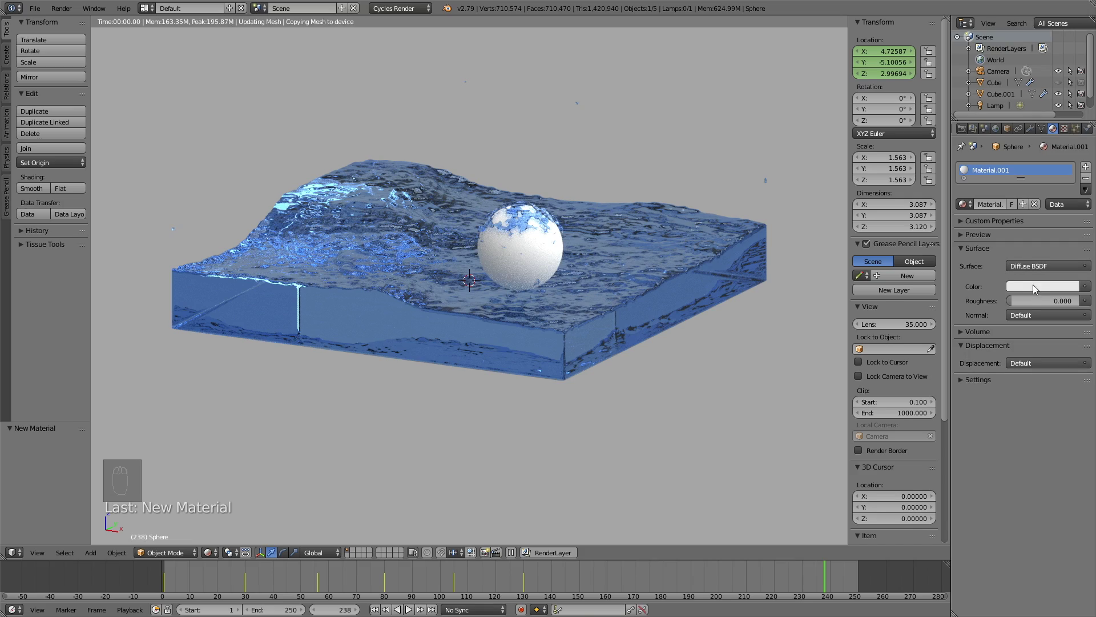
Make the sphere a Glossy BSDF with roughness 0.300 and a dark blue colour
click(1025, 265)
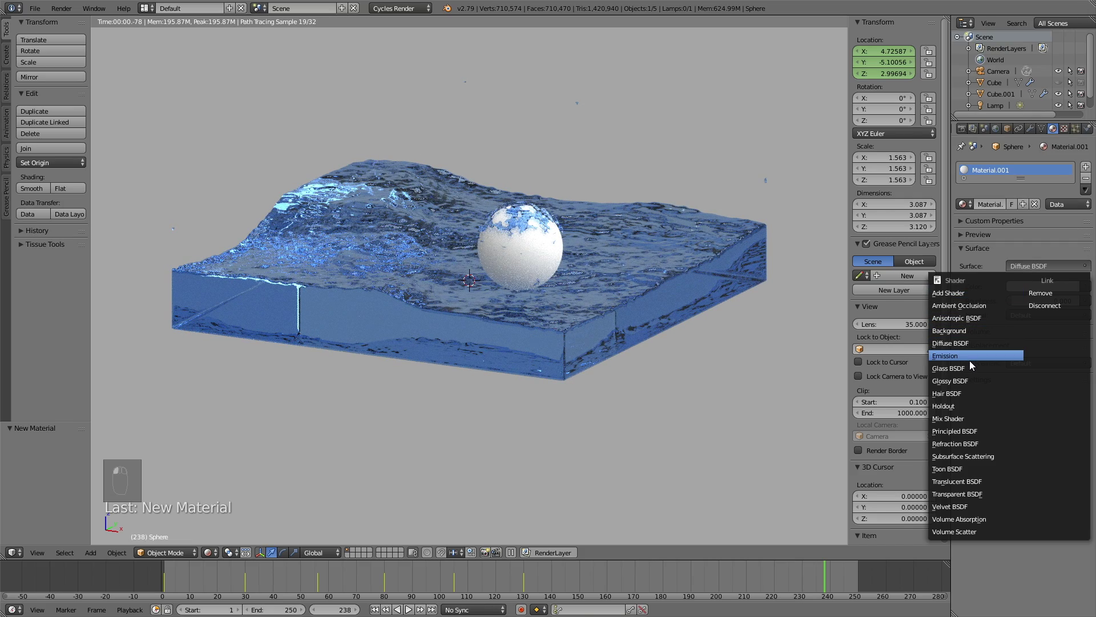
click(968, 381)
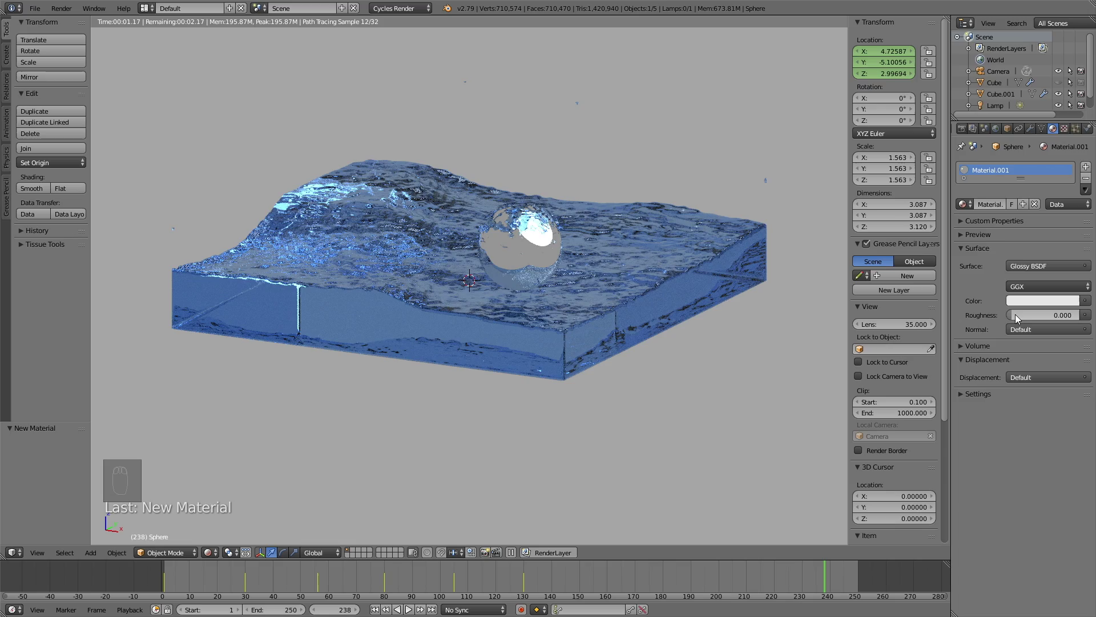
drag(1009, 315, 1031, 314)
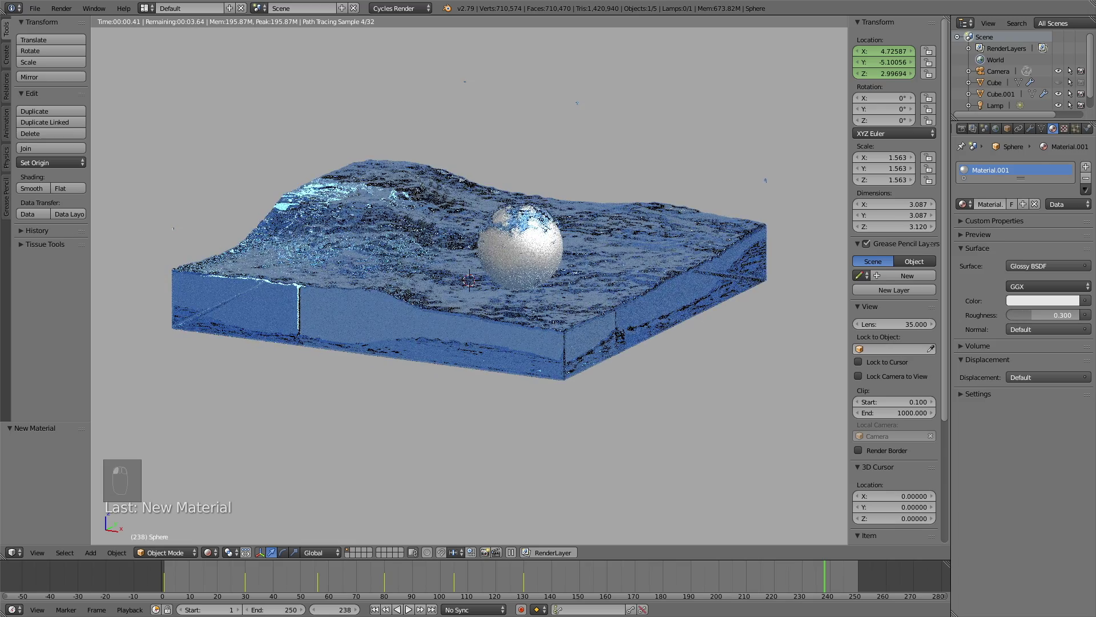
click(1020, 302)
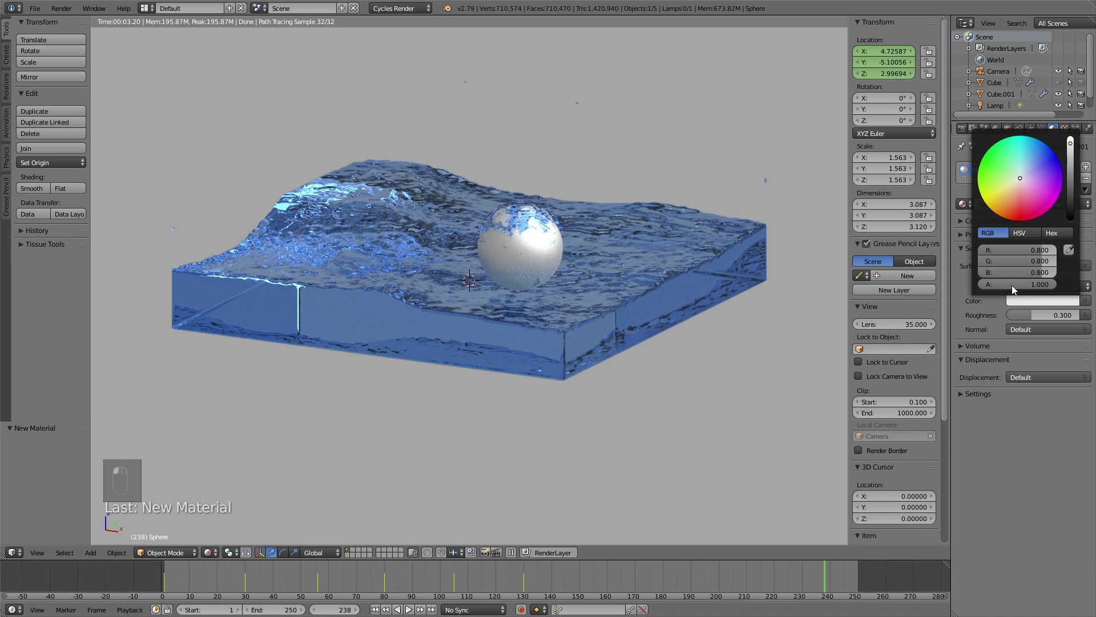
click(1030, 166)
click(1071, 193)
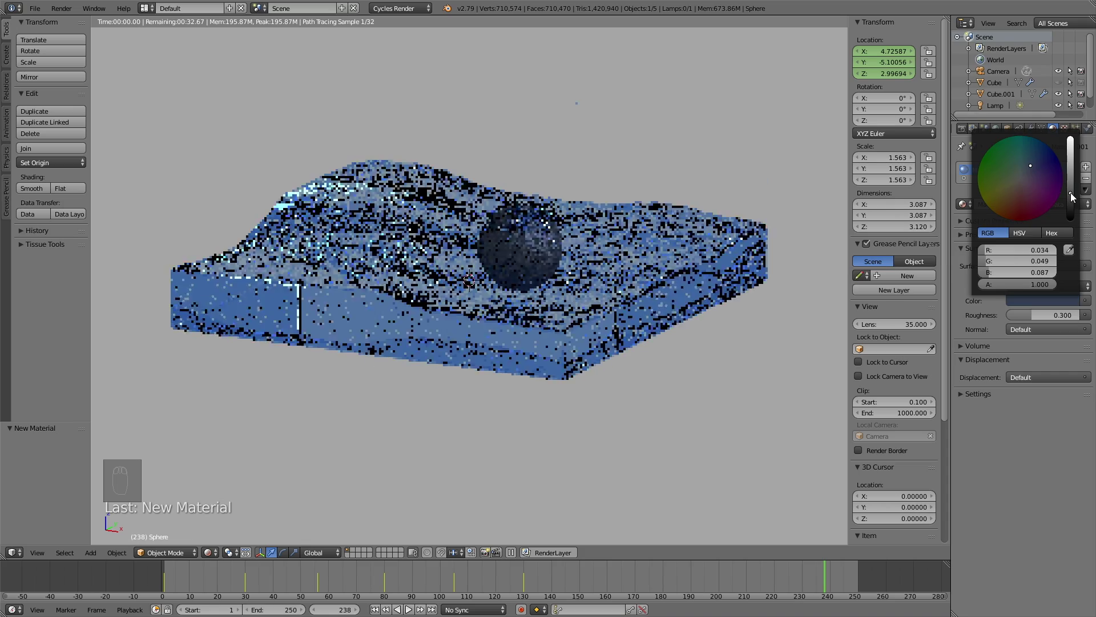
At frame 125, deepen the sphere's colour to a very dark navy blue and view the splash obliquely
click(510, 579)
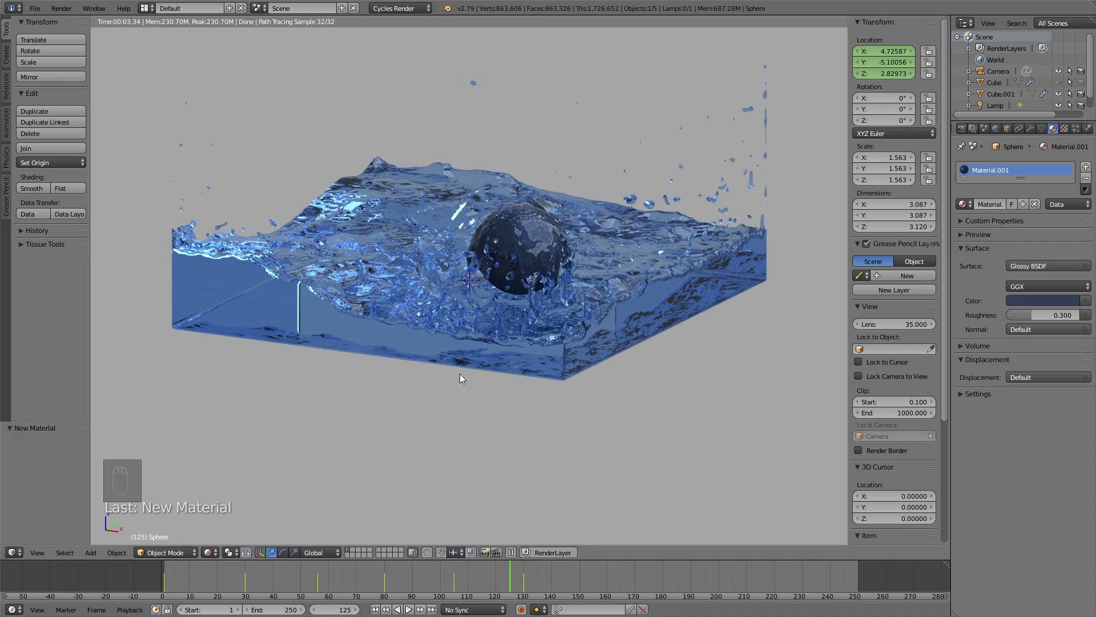
click(1042, 300)
click(1043, 158)
click(1071, 204)
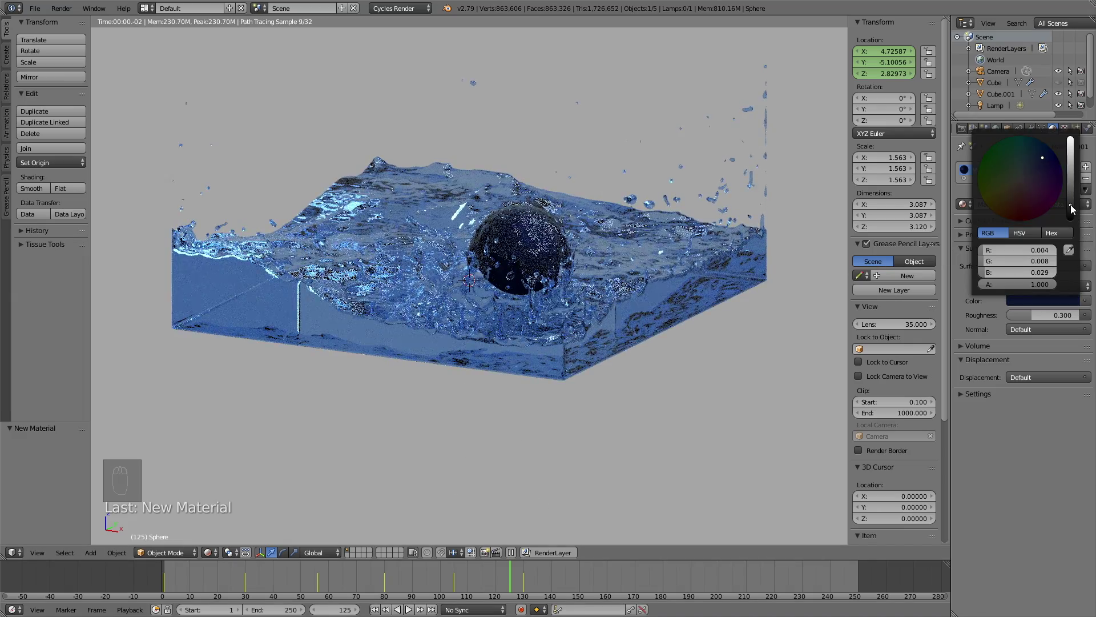
click(1038, 160)
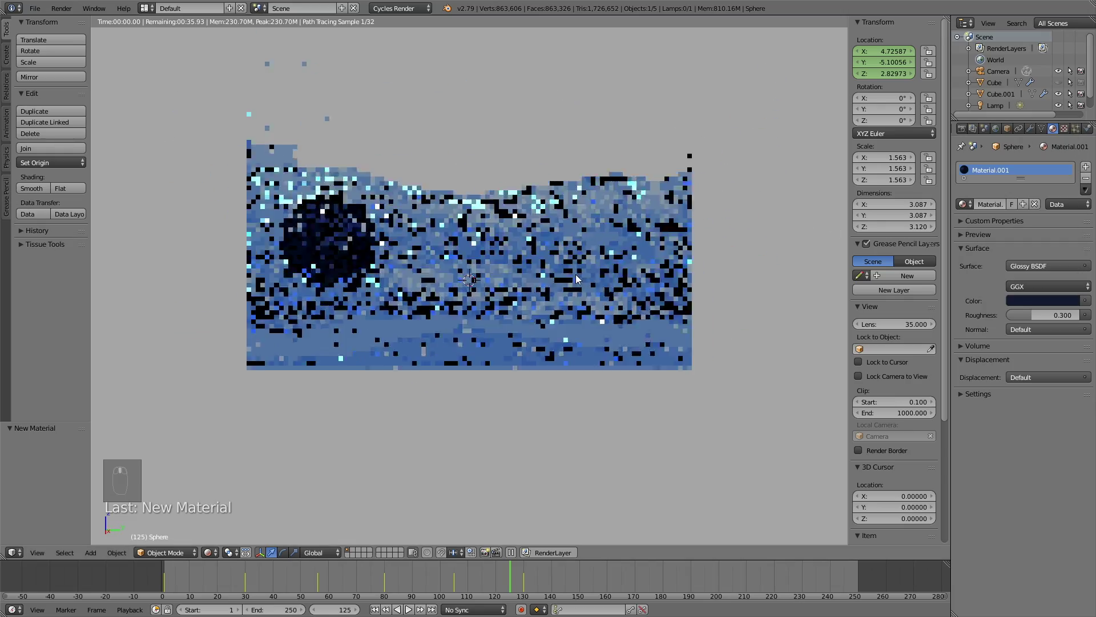
middle_drag(588, 274, 612, 269)
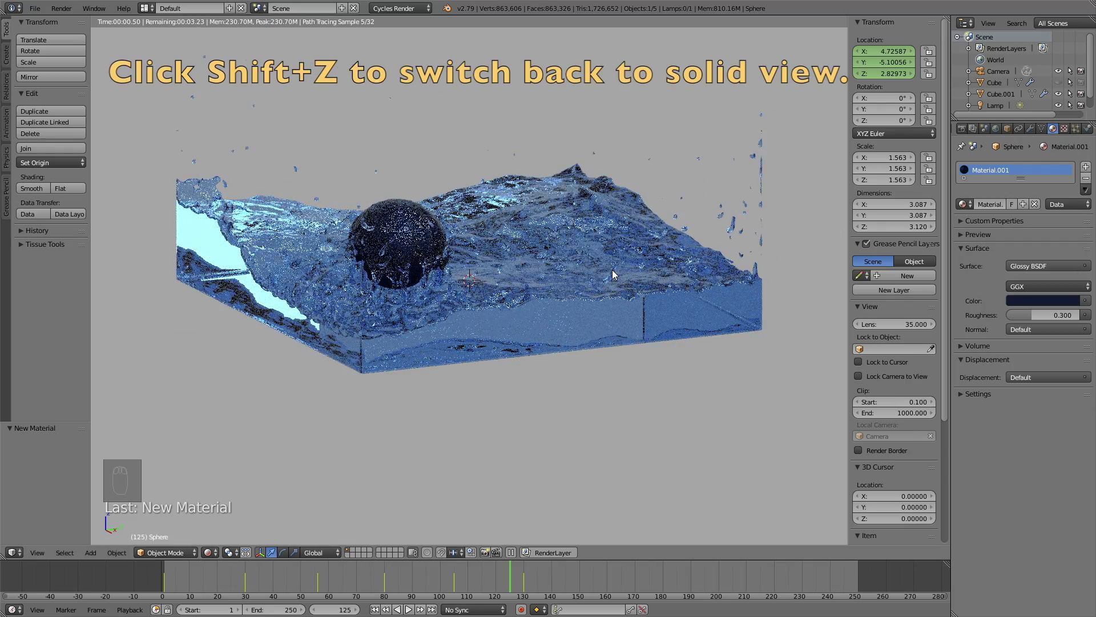
In solid camera view, fly the camera straight back until the whole tank is framed
key(shift+z)
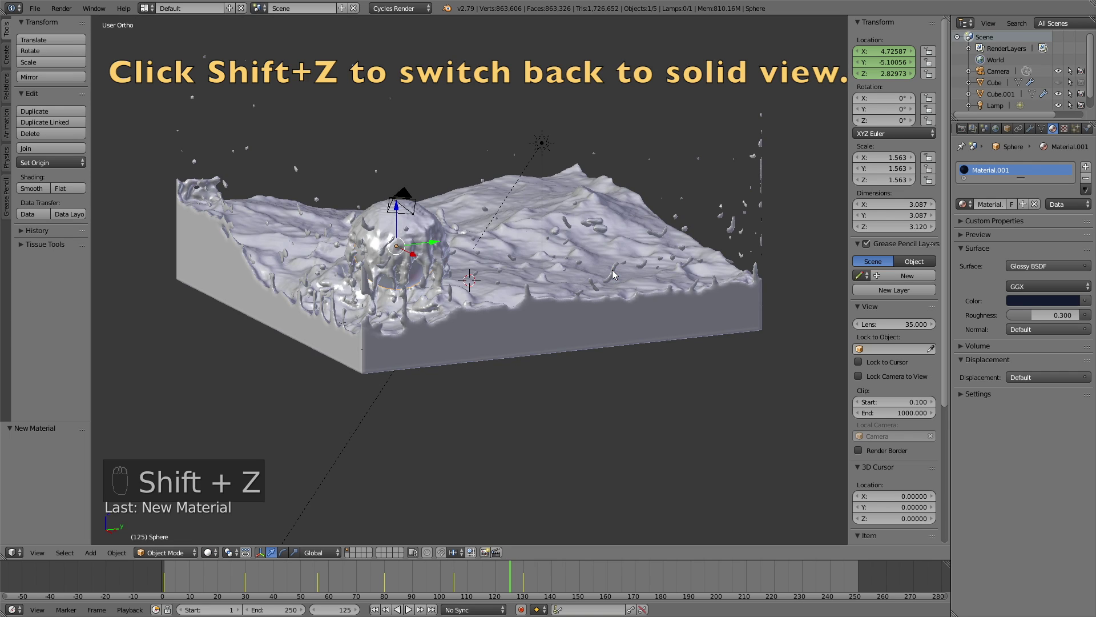
key(KP_0)
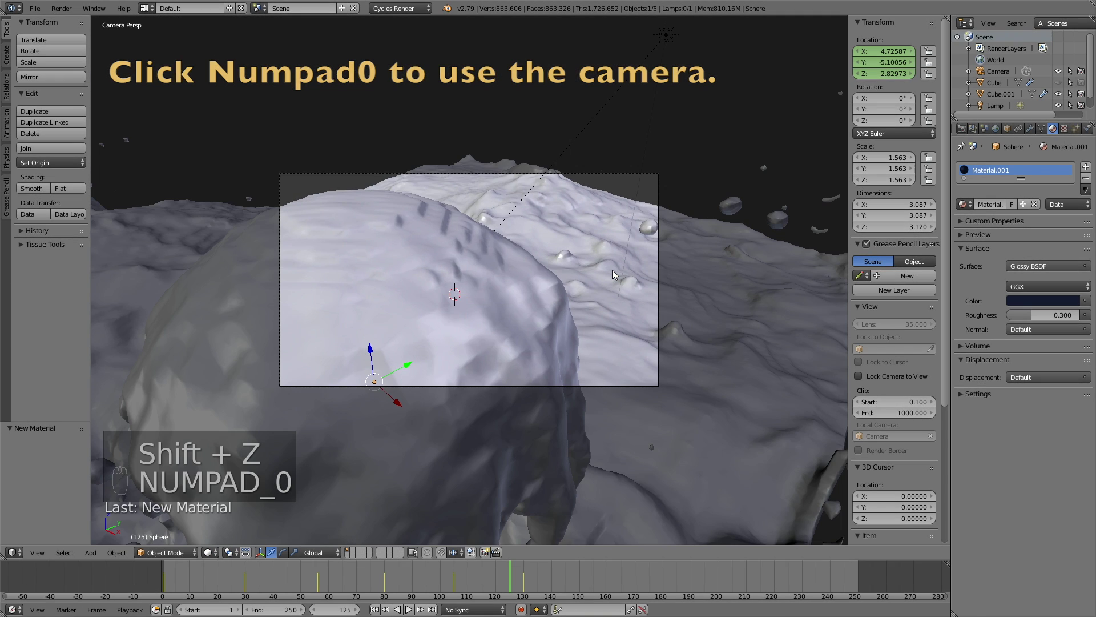
right_click(586, 176)
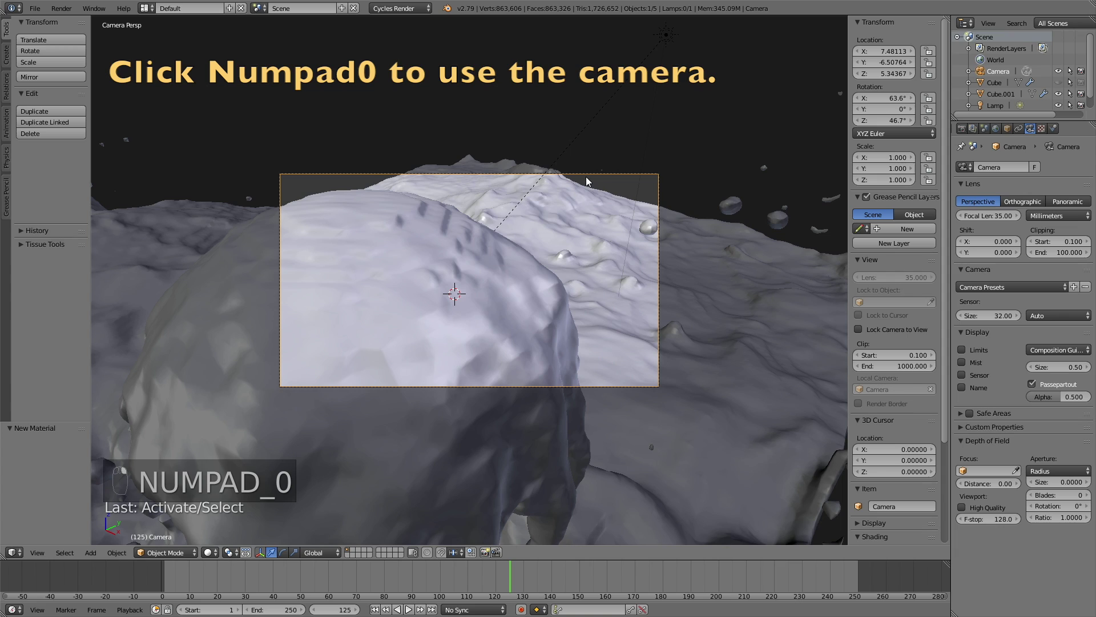
key(shift+f)
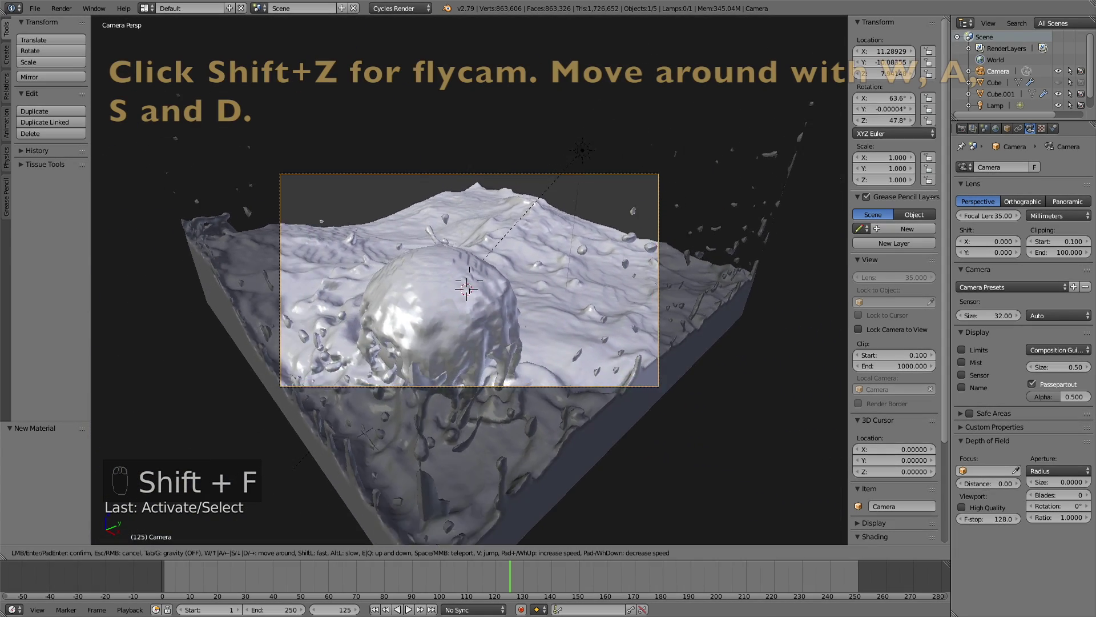
key(s)
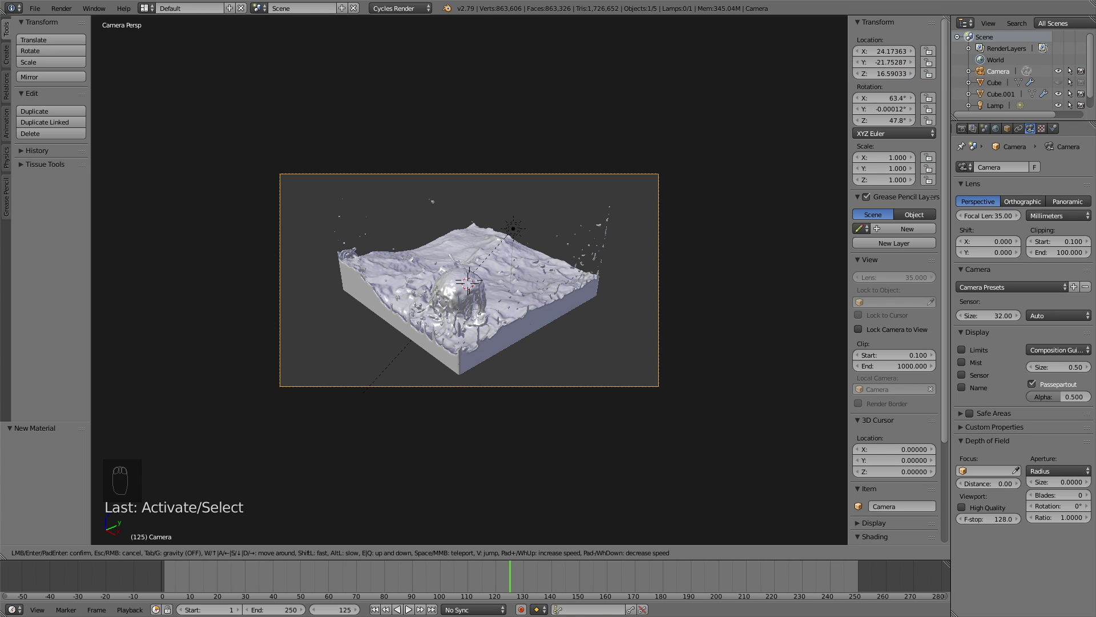
Keep the new camera position and play the splash, stopping at frame 31
click(493, 279)
scroll(493, 279, up, 3)
scroll(493, 279, down, 1)
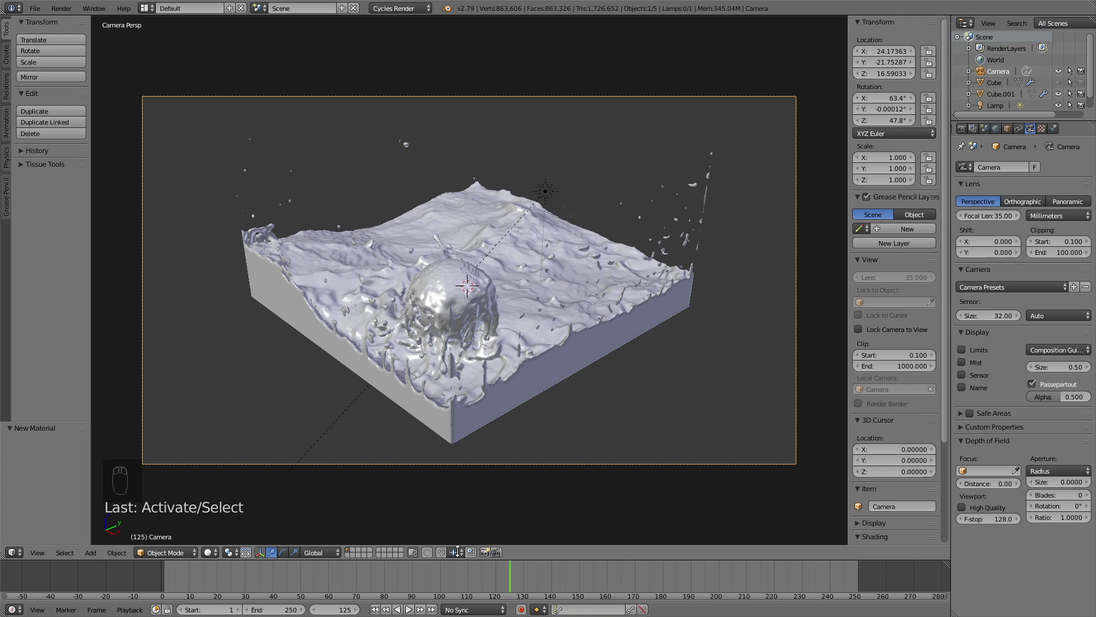
click(343, 594)
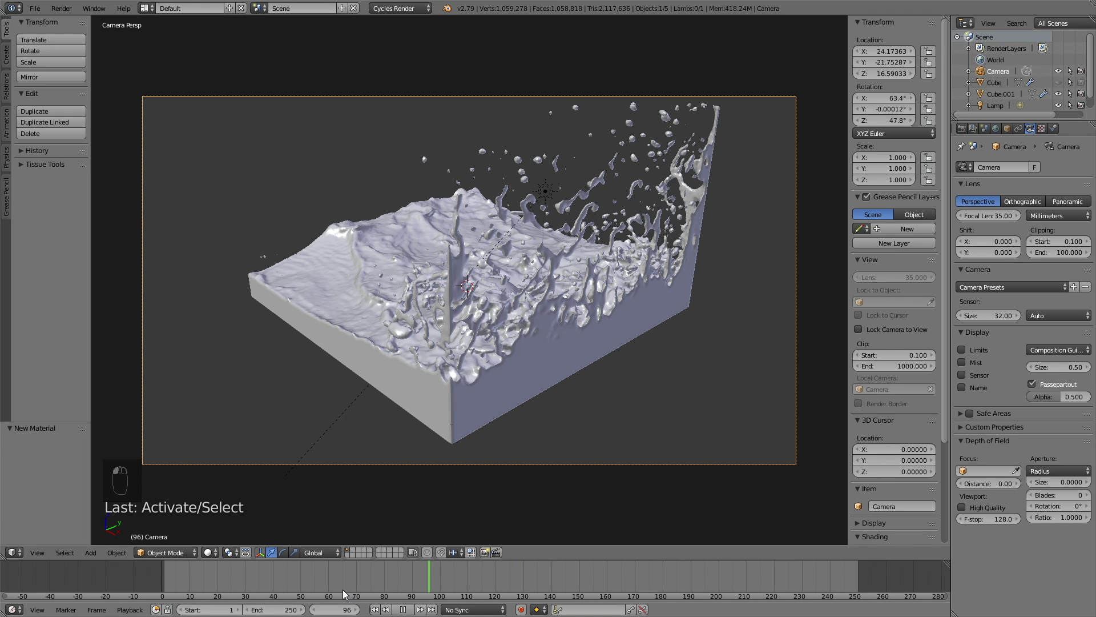
key(alt+a)
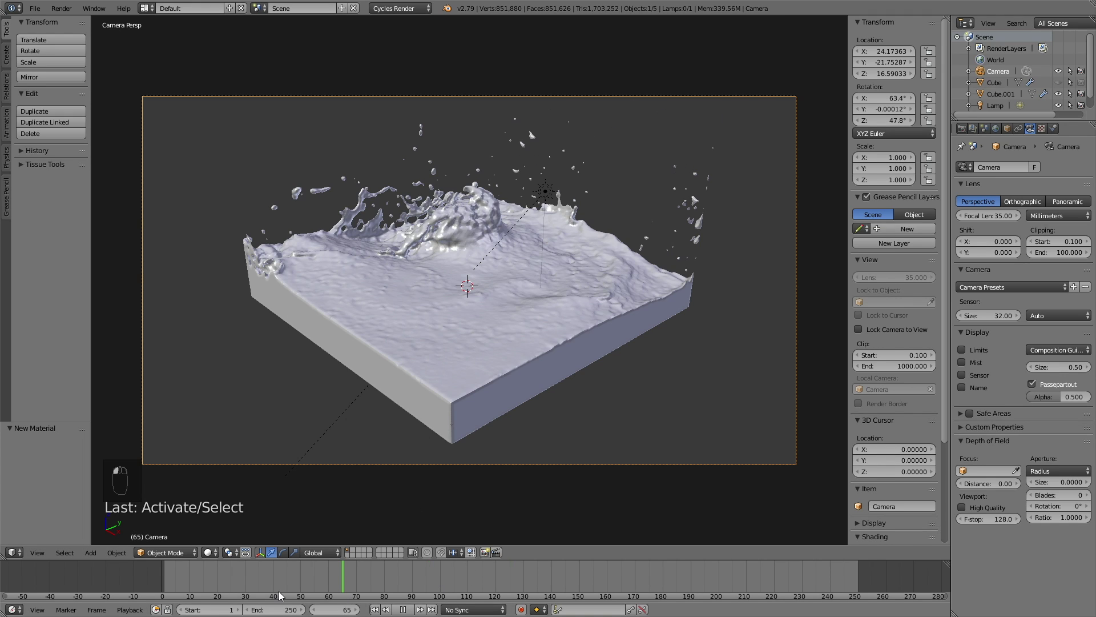
click(242, 597)
key(alt+a)
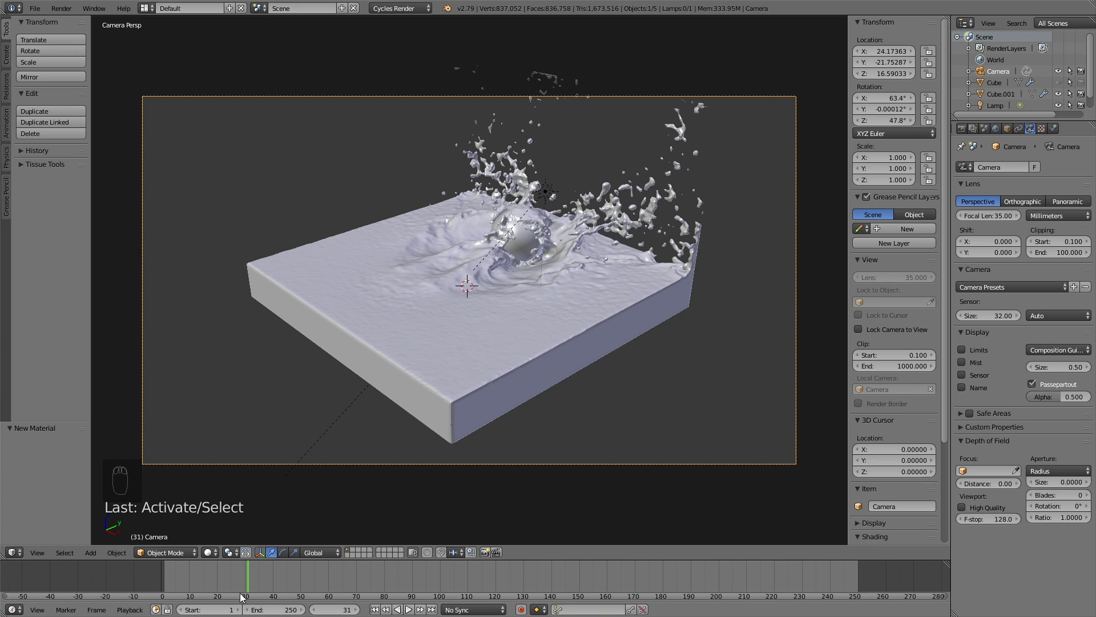
Fly the camera slightly further back and preview frame 31 in rendered shading
key(shift+f)
key(s)
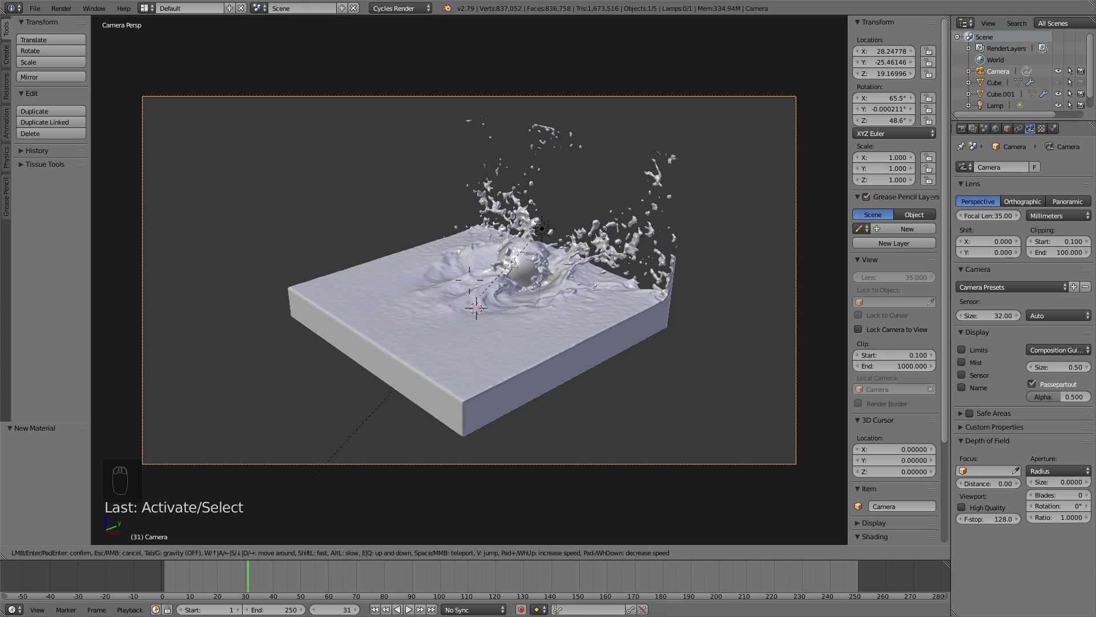
click(522, 290)
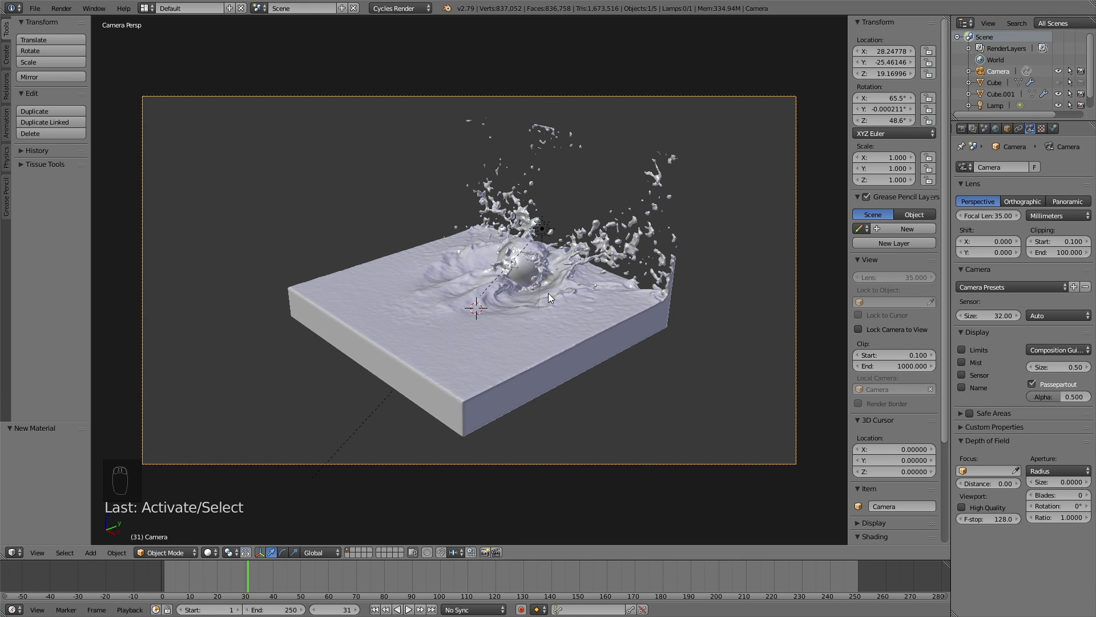
key(shift+z)
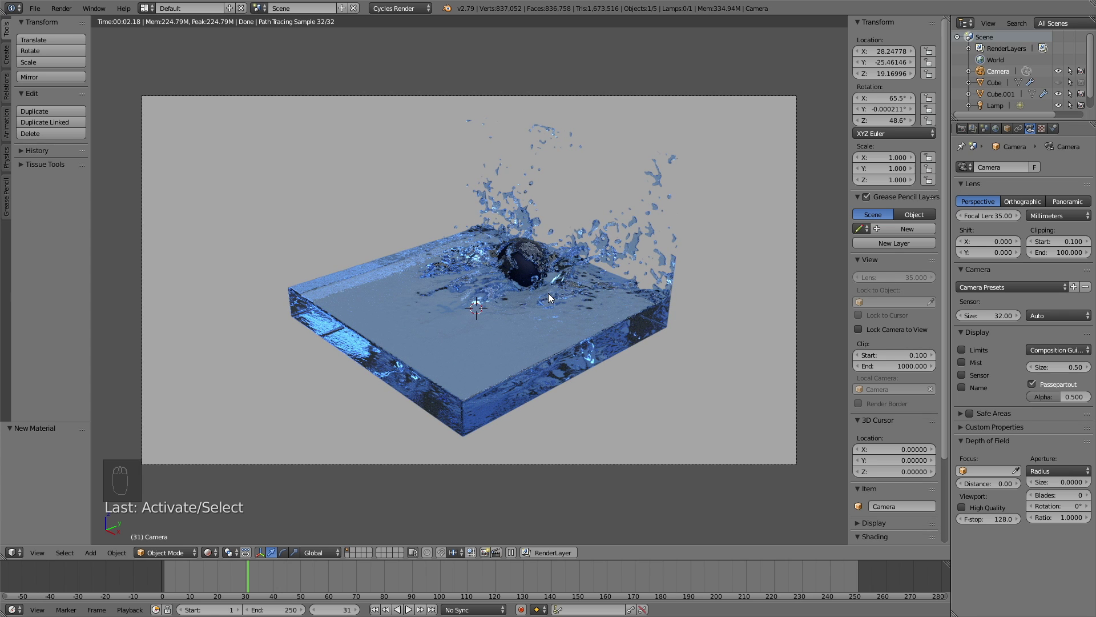
Set the world background colour to a light grey of about 0.814 for a near-white backdrop
click(995, 129)
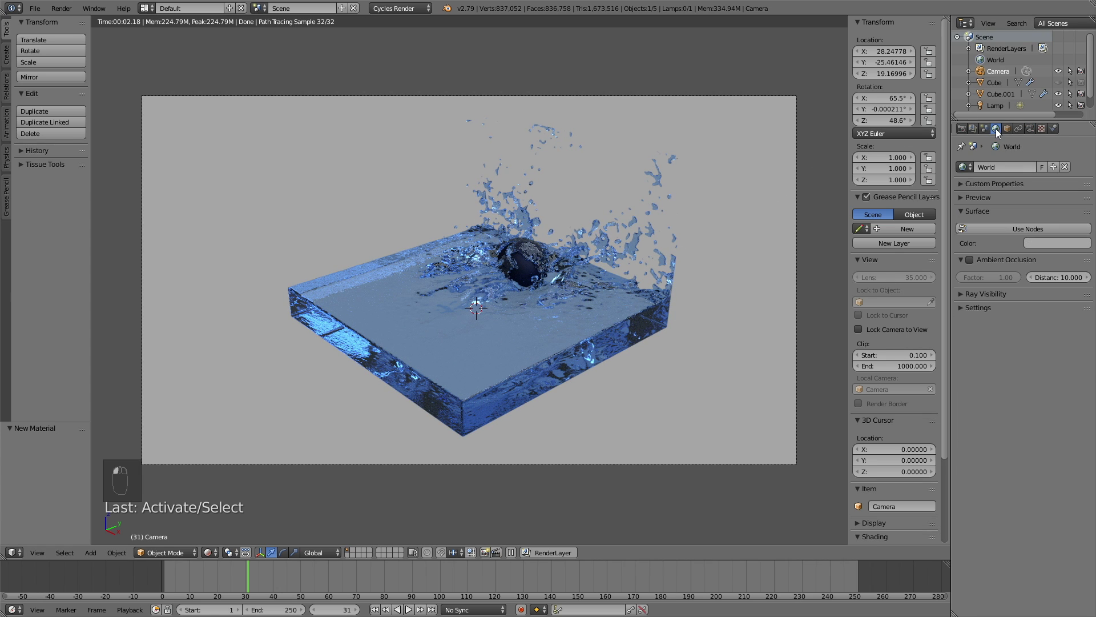
click(1052, 239)
drag(1080, 119, 1082, 100)
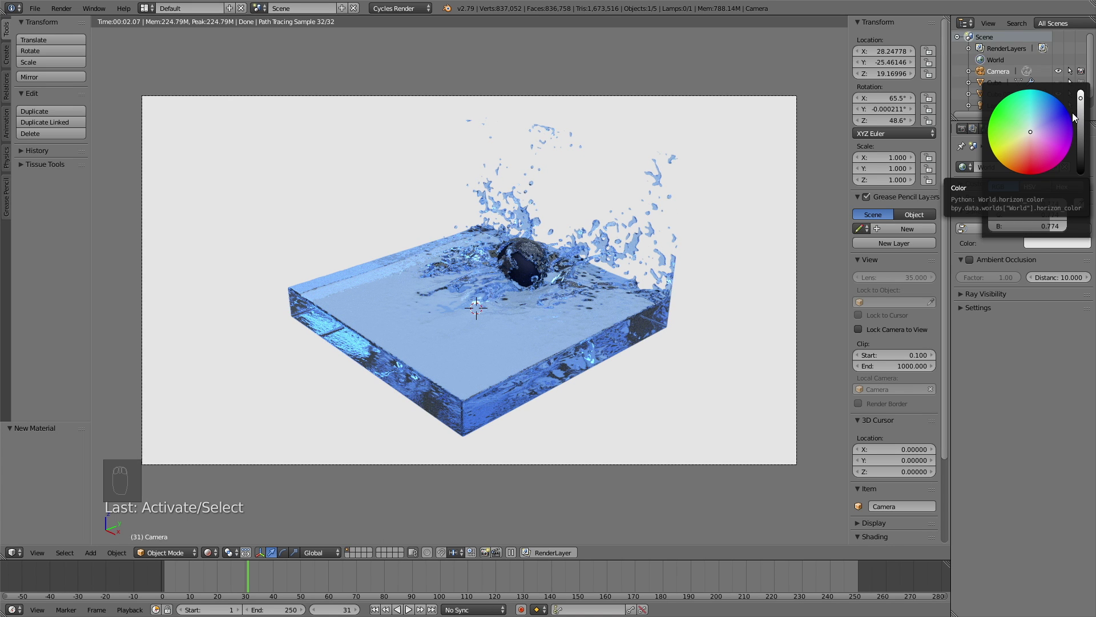
drag(1081, 100, 1081, 92)
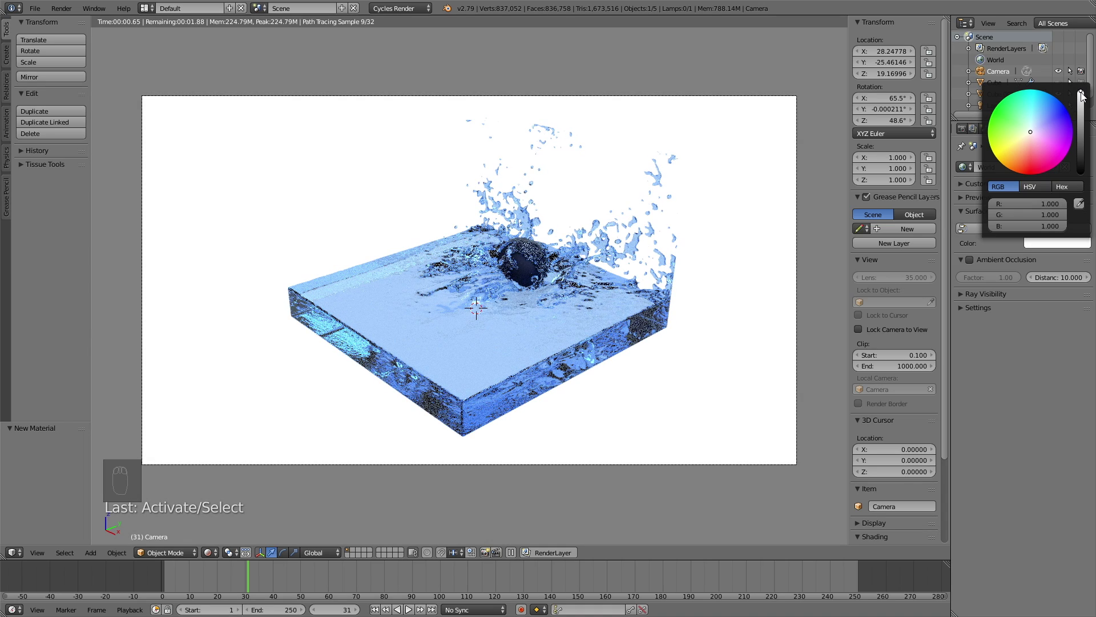
click(1083, 112)
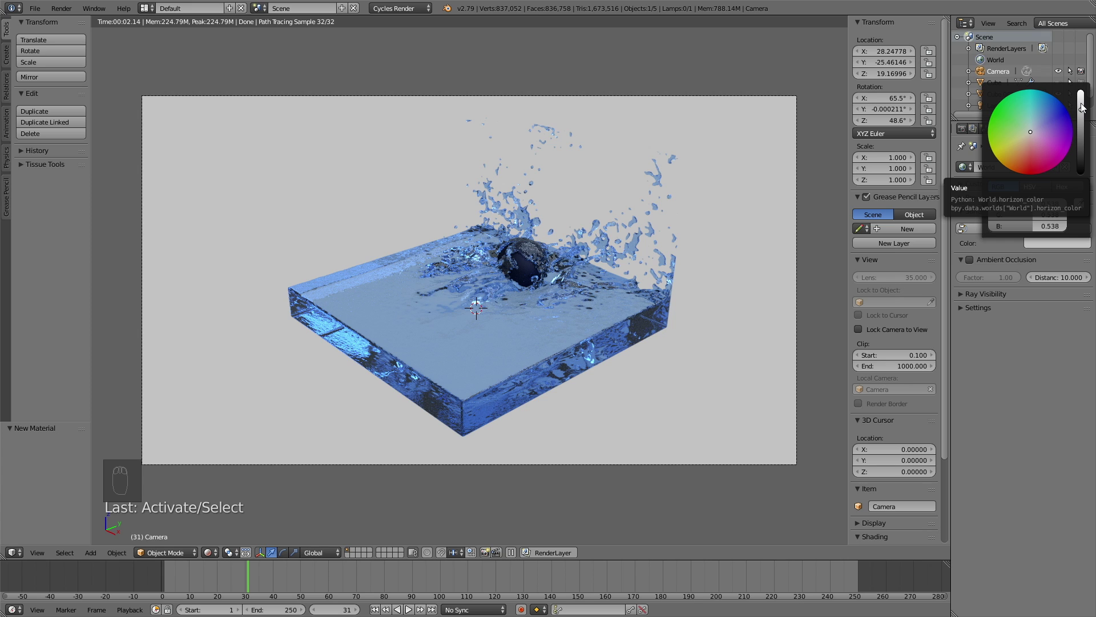
click(1082, 162)
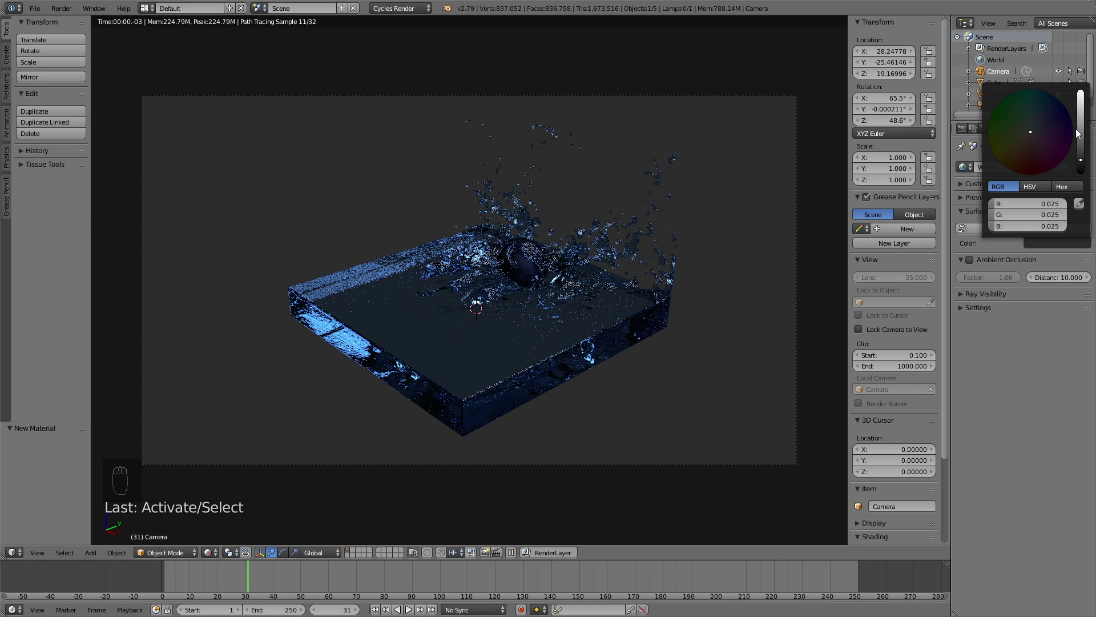
click(1082, 100)
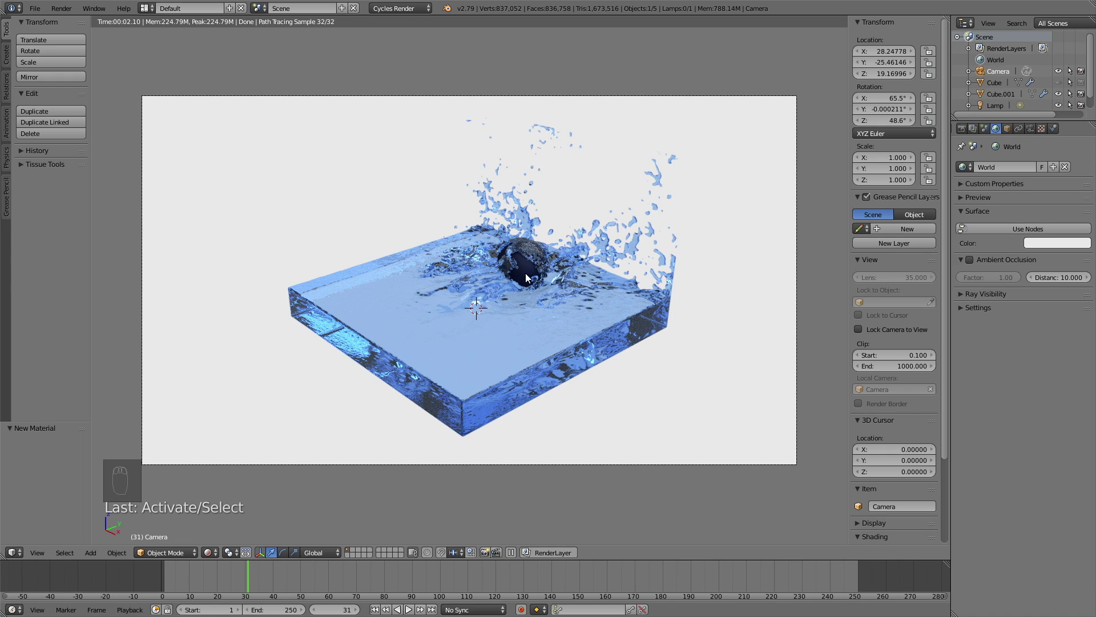
click(962, 129)
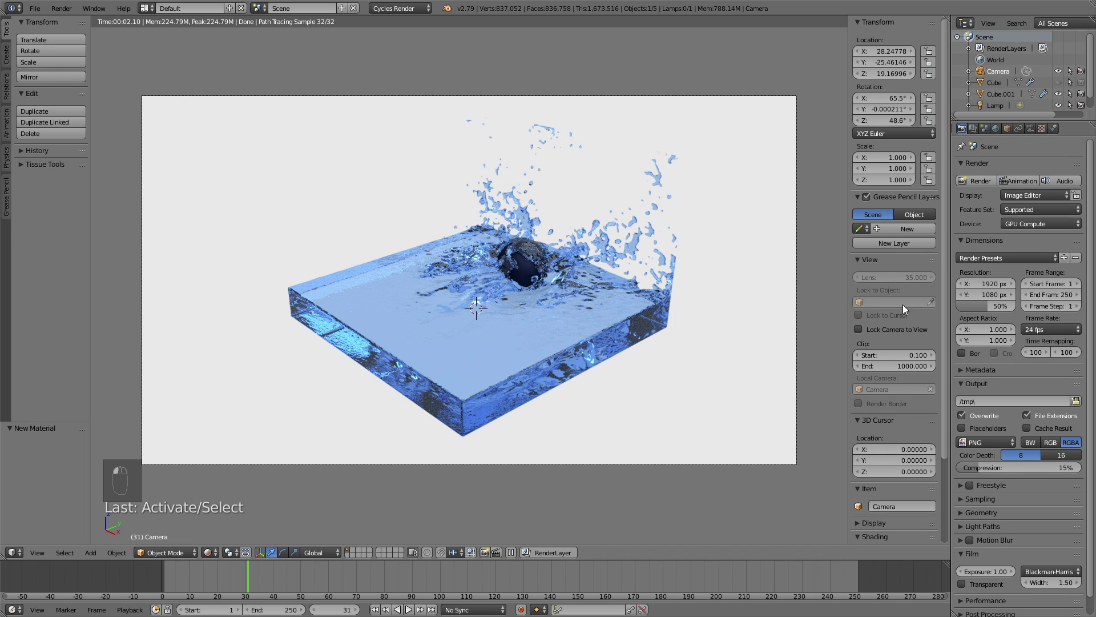
Render at 100% resolution and set the output path to C:\tmp\ballwater\tut in a new ballwater folder
drag(985, 303, 1018, 309)
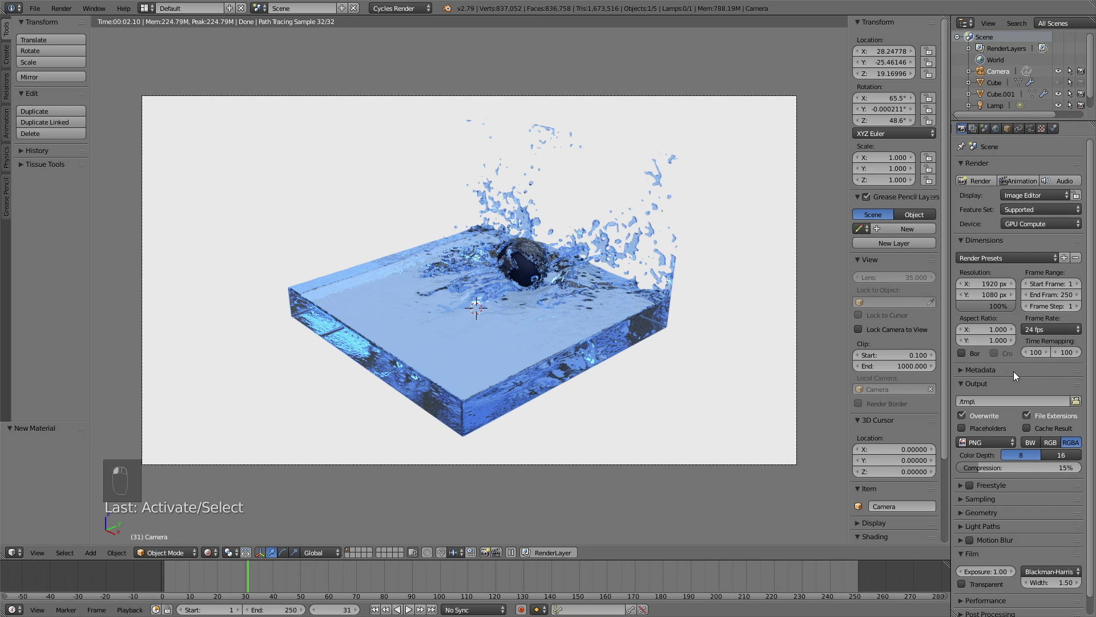
click(1076, 400)
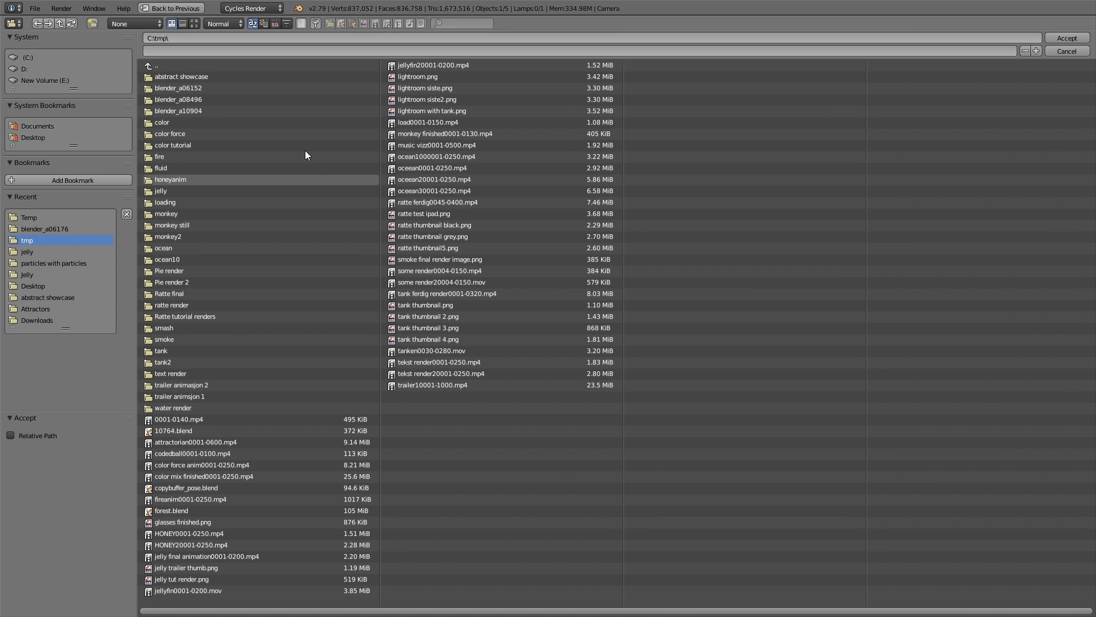
click(91, 22)
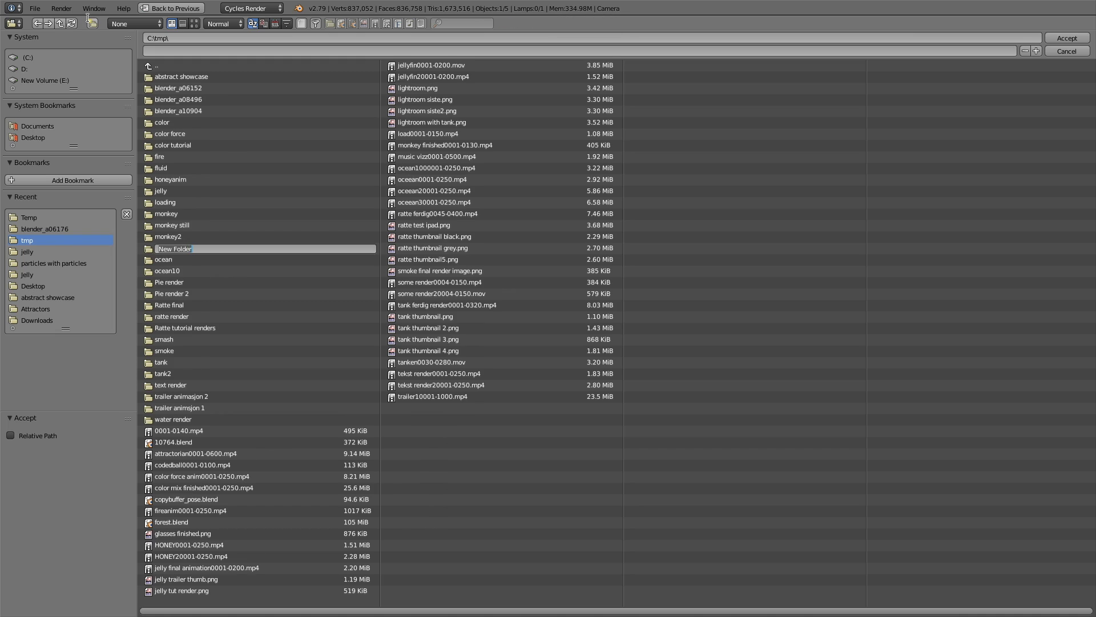
text(ballwater)
key(Return)
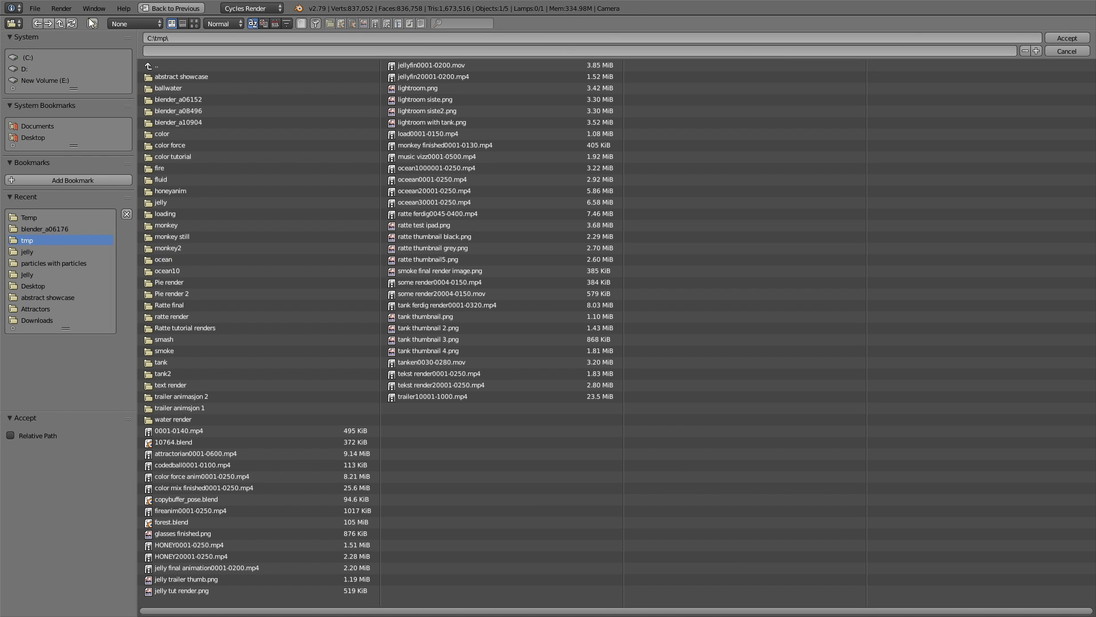
click(192, 89)
click(176, 50)
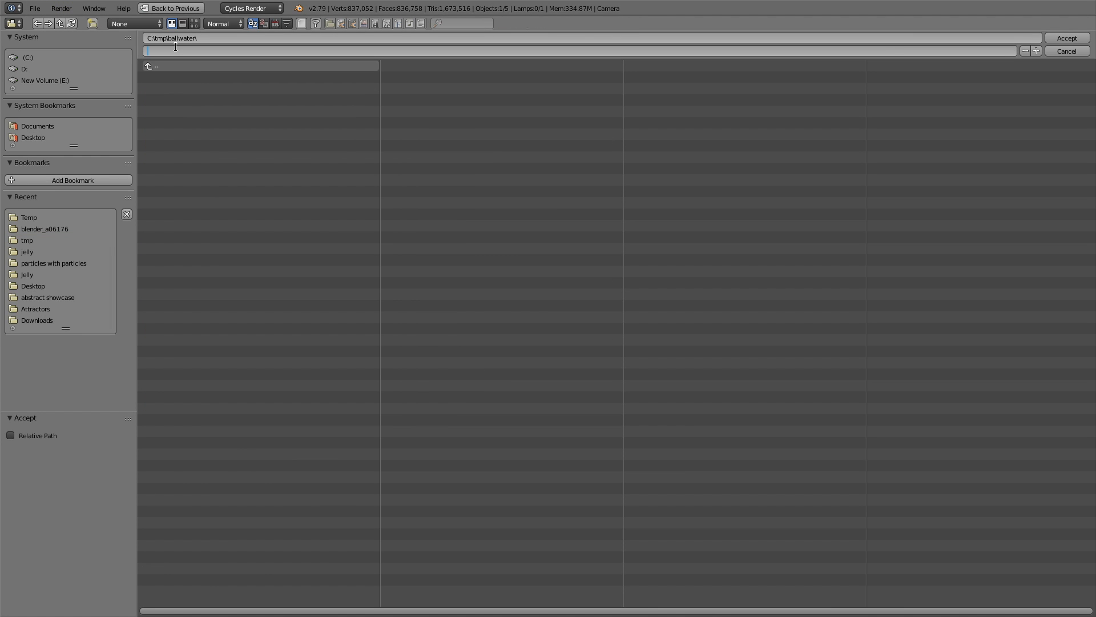
click(530, 95)
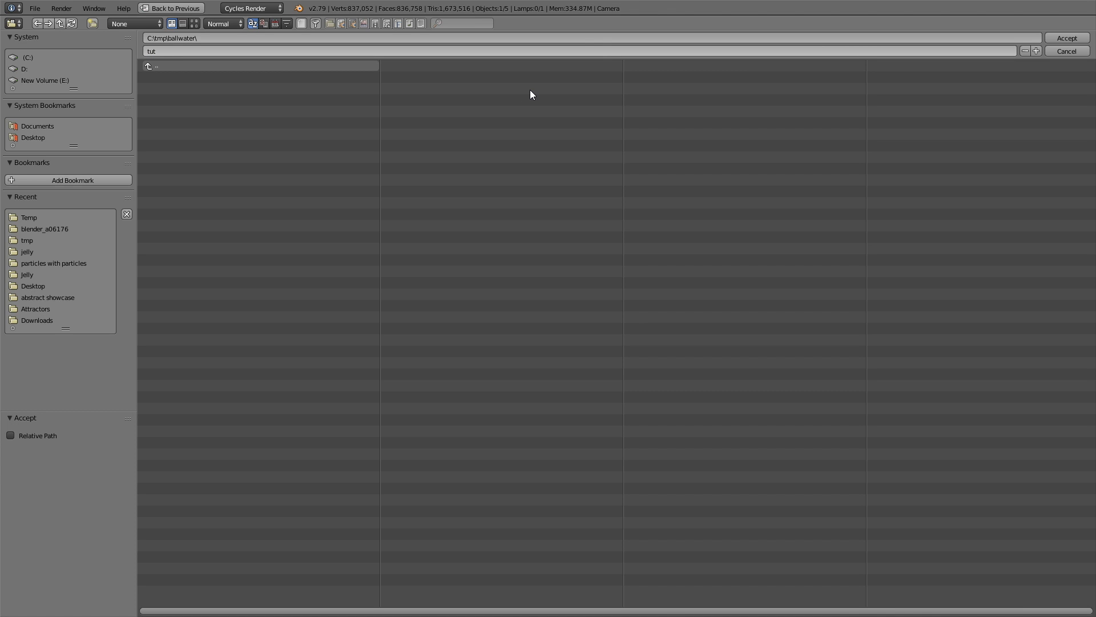
key(Return)
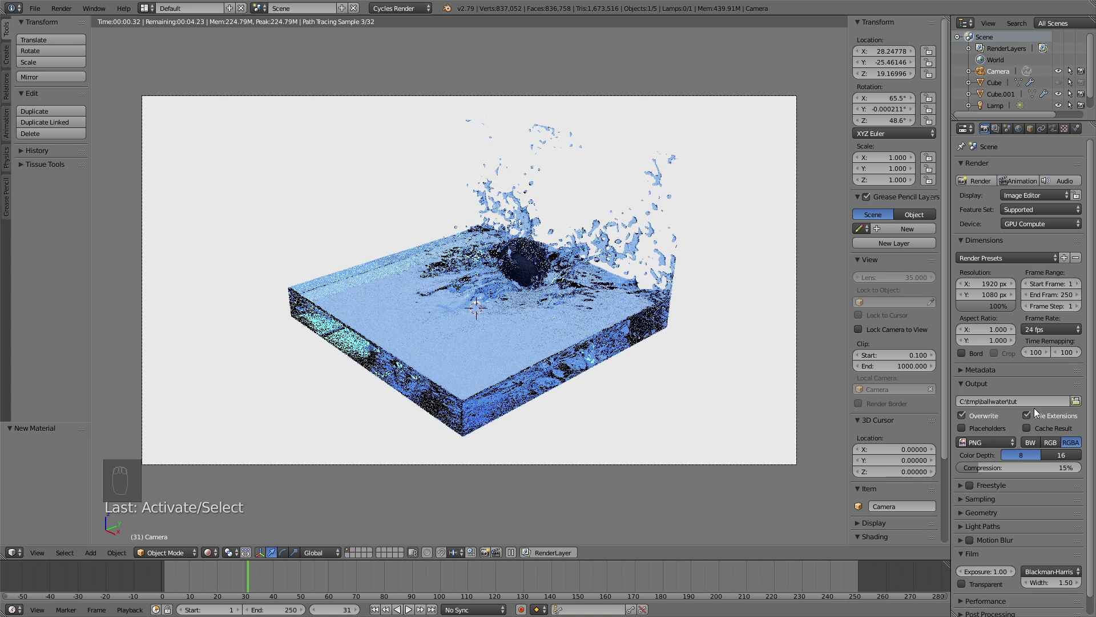
Change the render samples from 128 to 250 in the Sampling settings
scroll(1033, 408, down, 1)
click(994, 480)
scroll(1030, 473, down, 3)
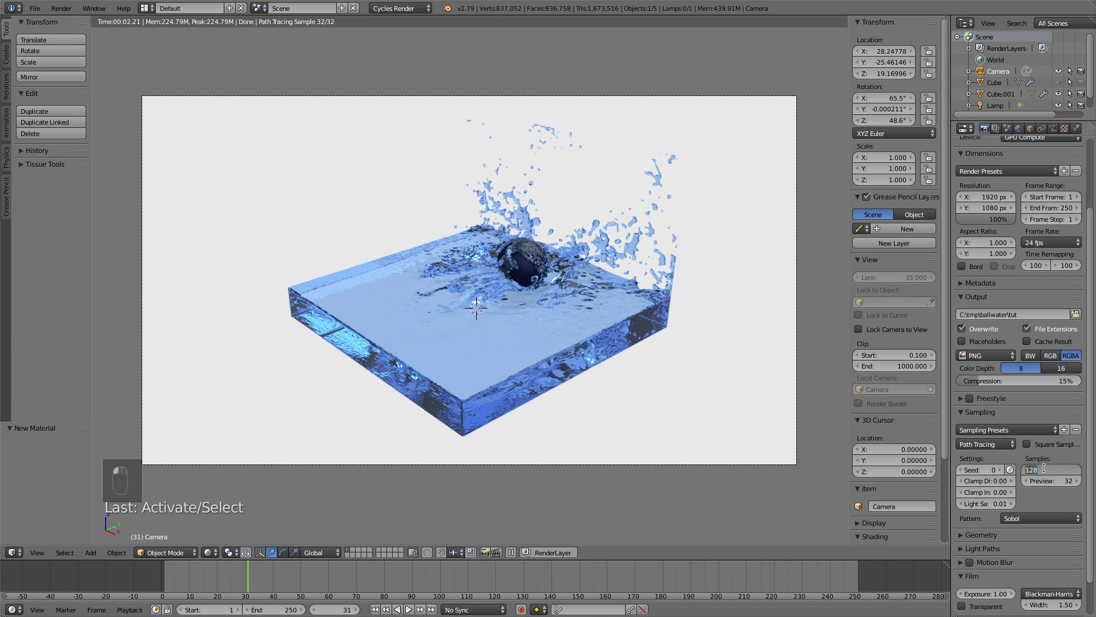
key(BackSpace)
Set the Performance tile size to 500 × 500 and jump to frame 86
scroll(1044, 468, down, 2)
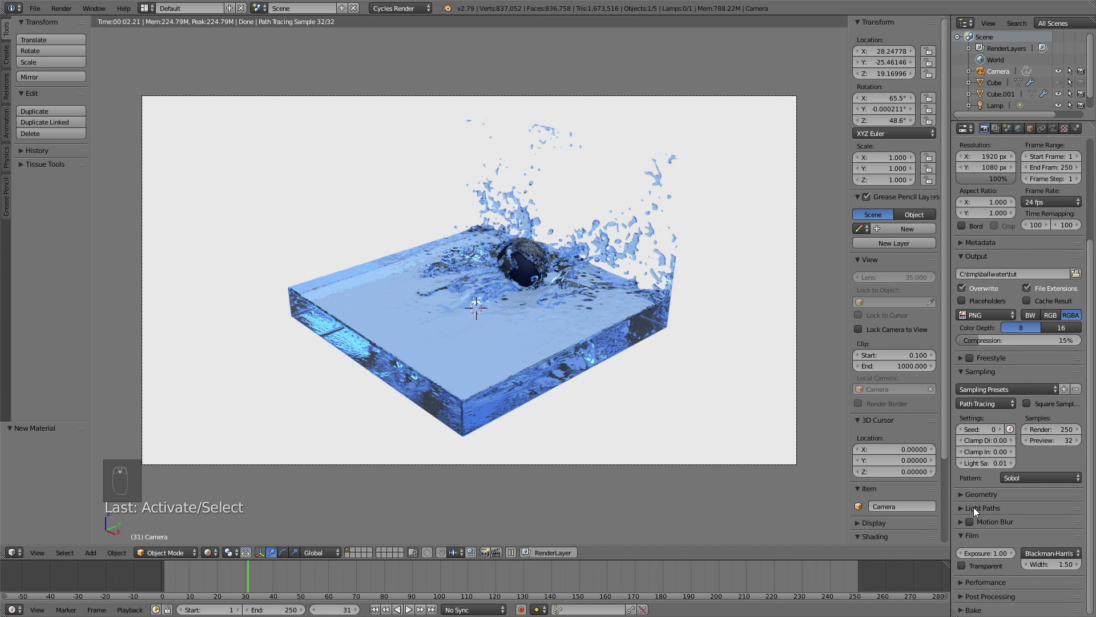
click(993, 582)
scroll(1005, 569, down, 4)
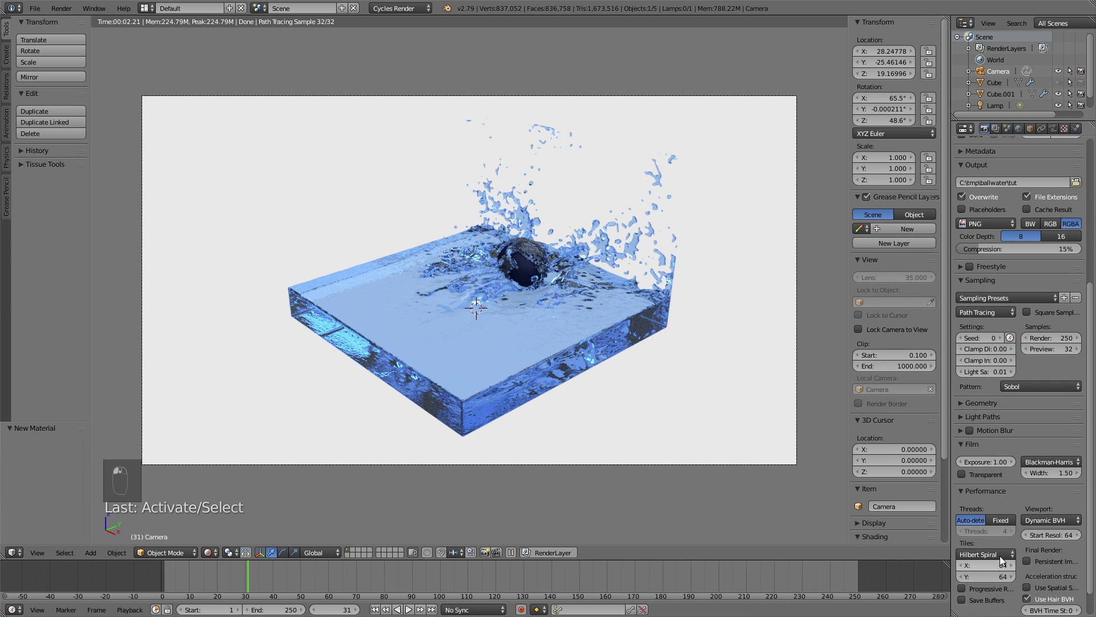
click(981, 566)
text(500)
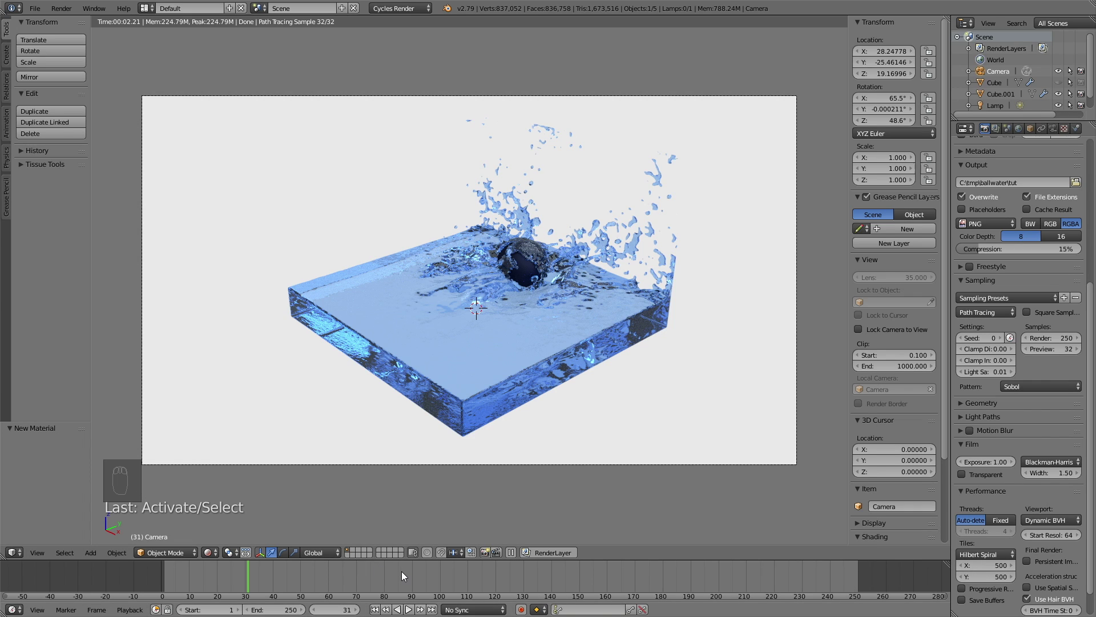
click(401, 571)
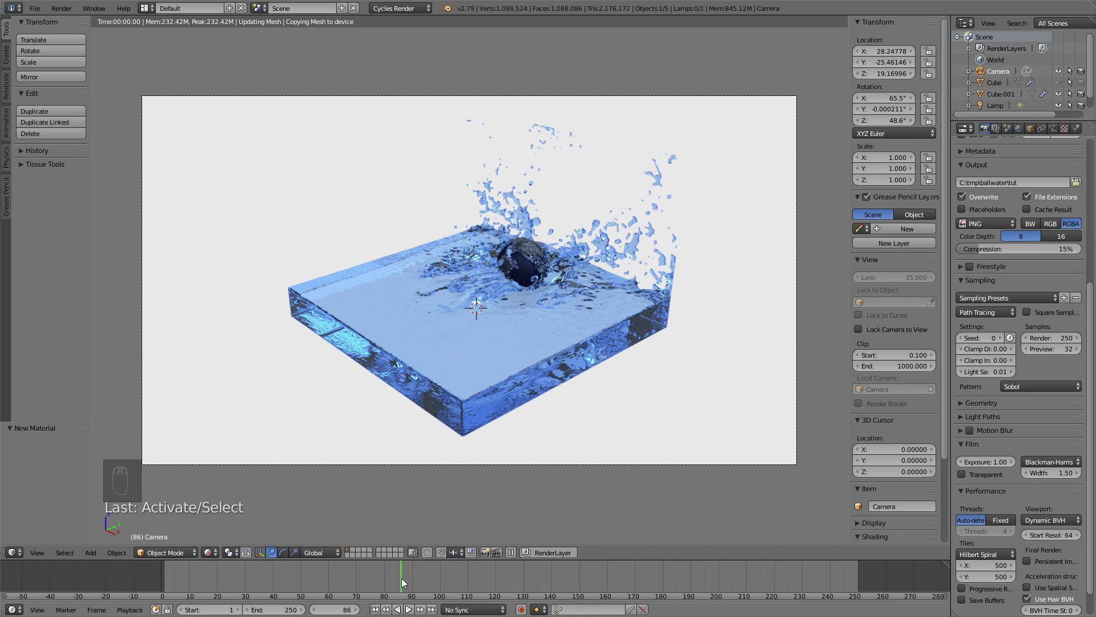
Scrub the splash to frame 129 and change the end frame from 250 to 140
drag(402, 581, 473, 582)
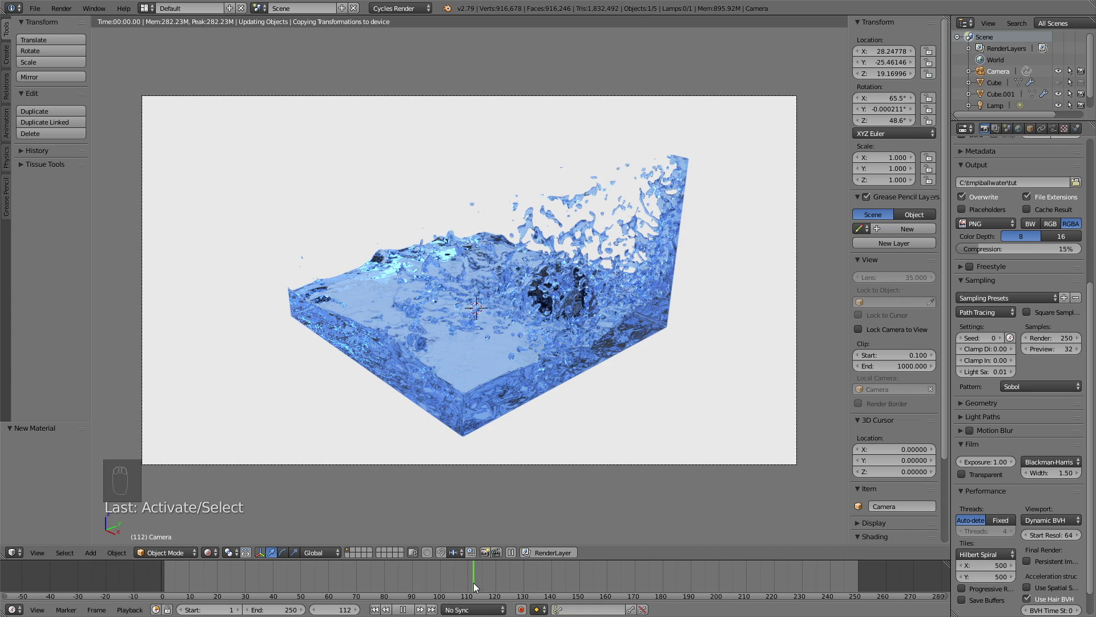
click(522, 578)
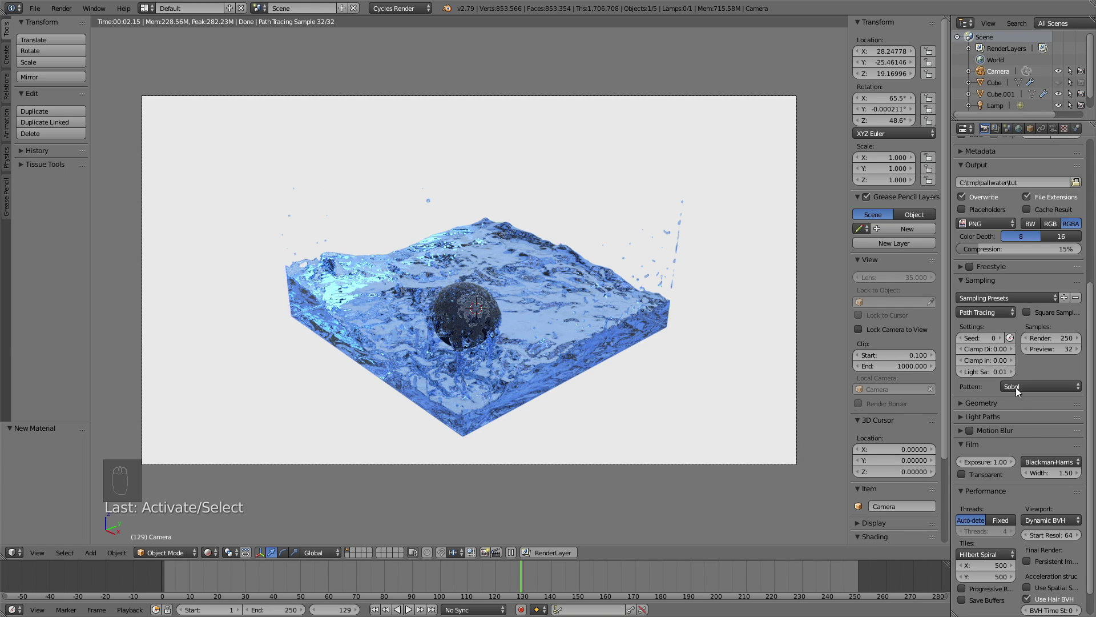
scroll(1019, 320, up, 8)
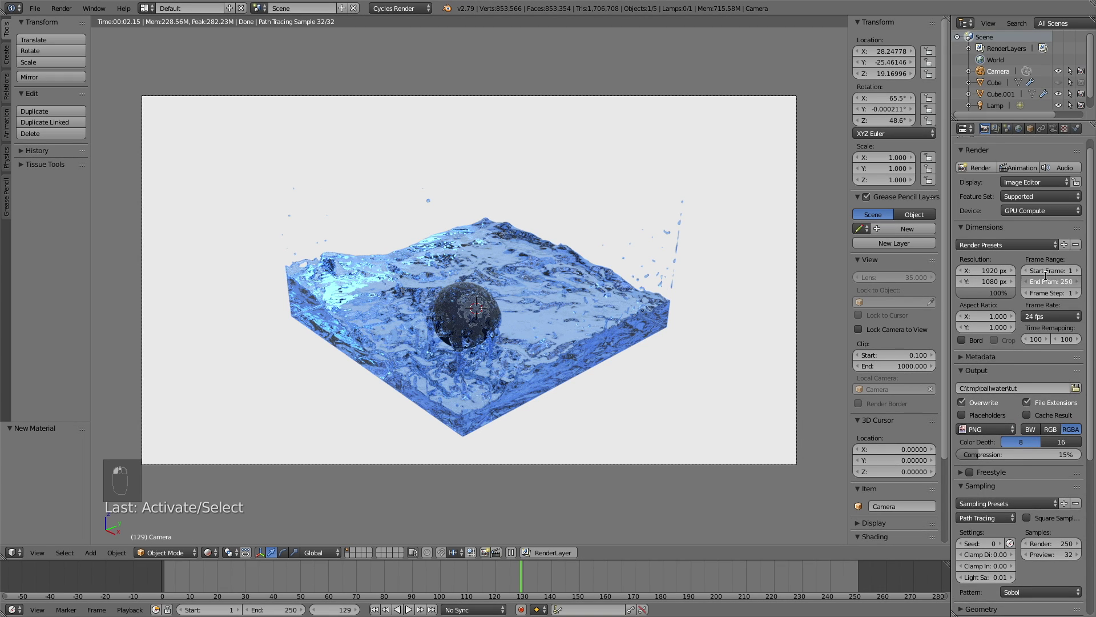
click(1045, 280)
text(140)
key(Return)
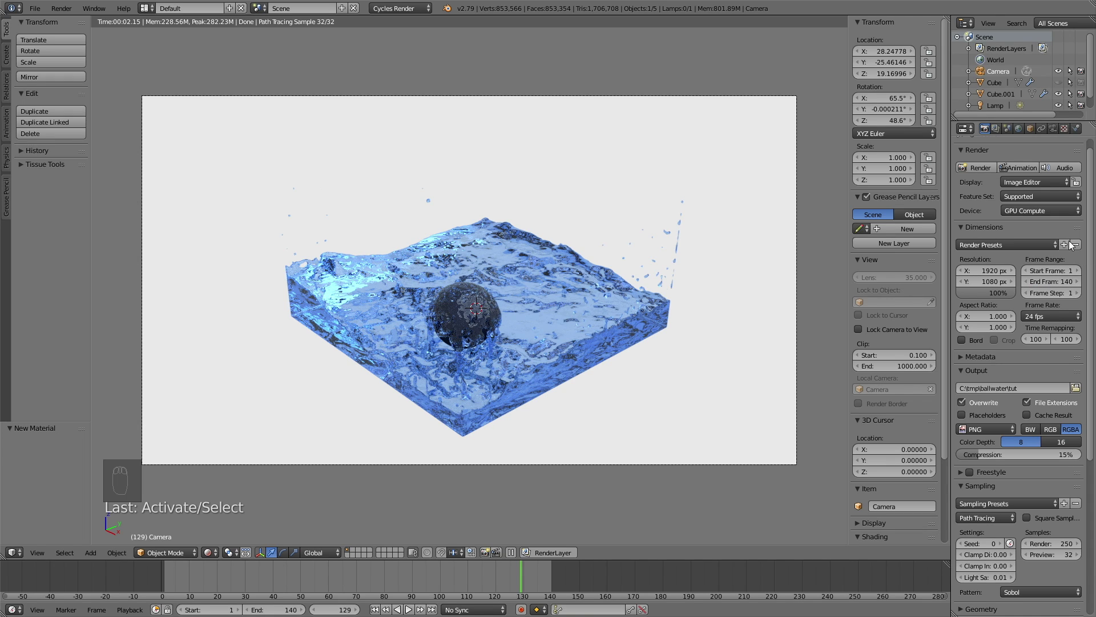
click(997, 128)
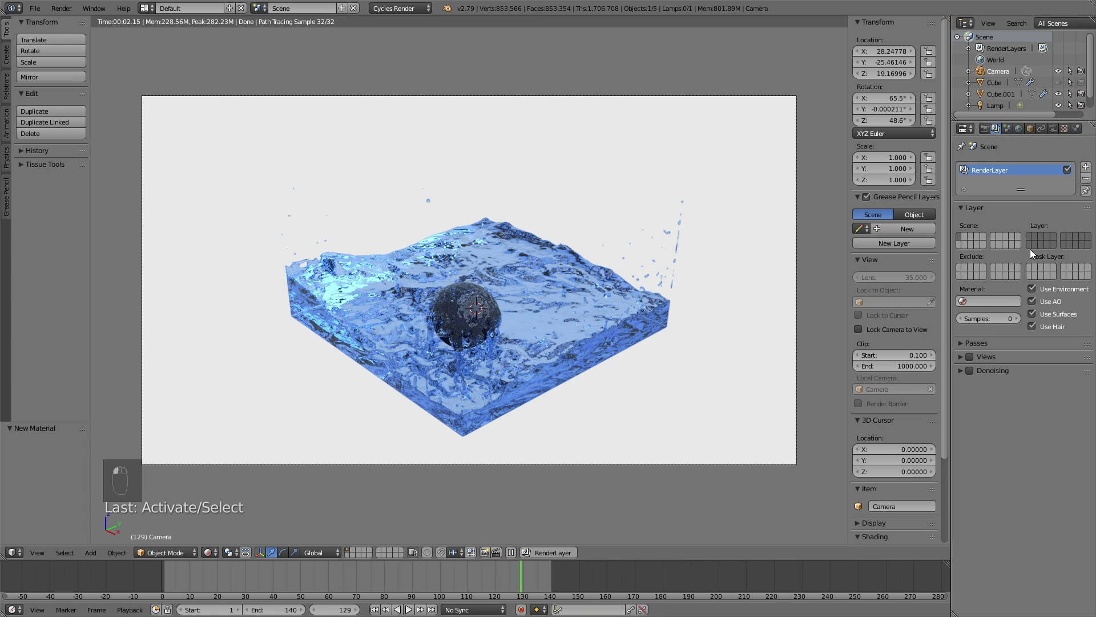
Enable Denoising for the render layer and save the project as waterball.blend
click(969, 370)
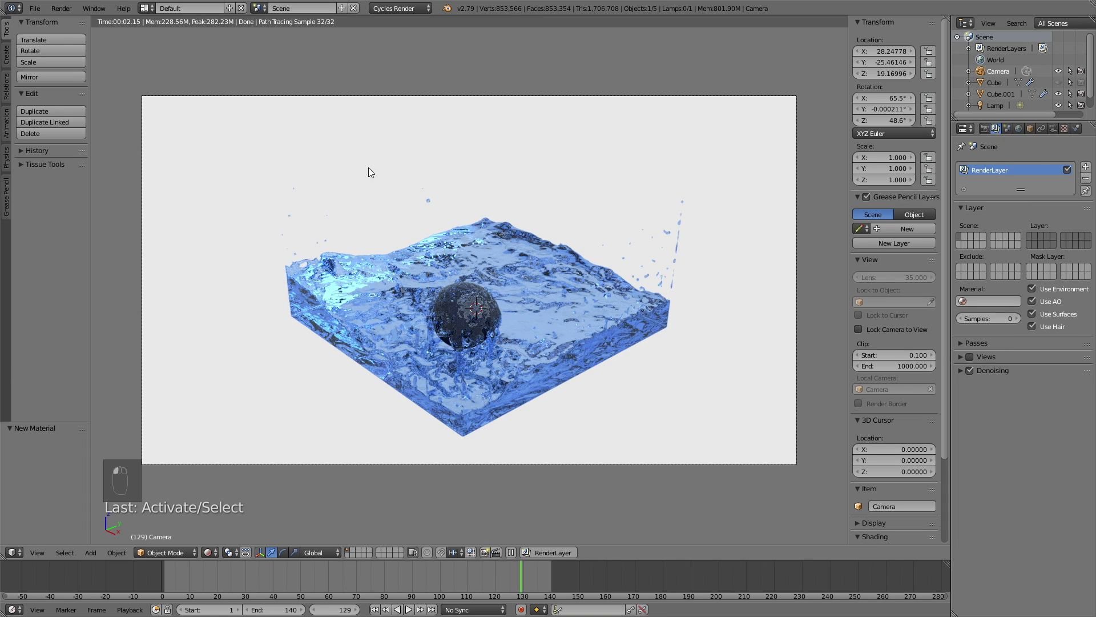
click(34, 8)
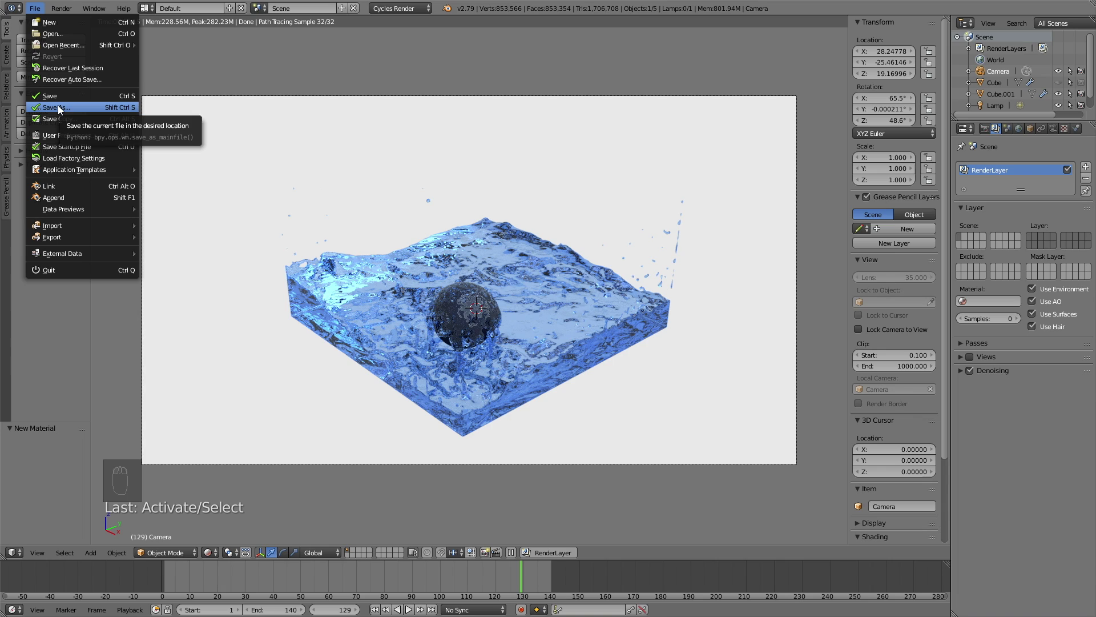
click(58, 107)
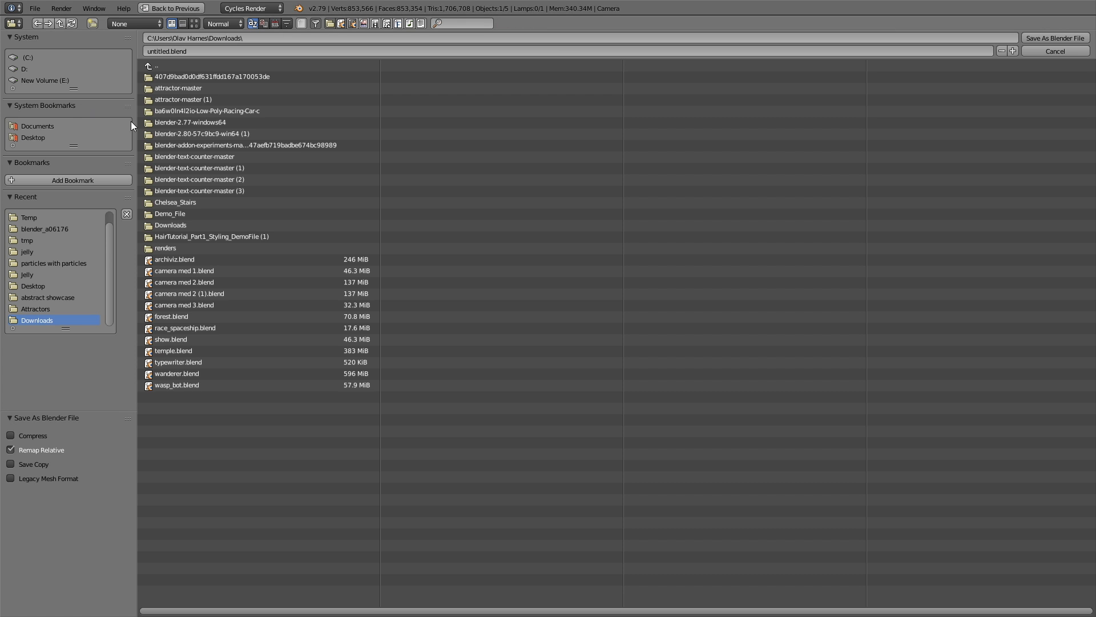
click(183, 48)
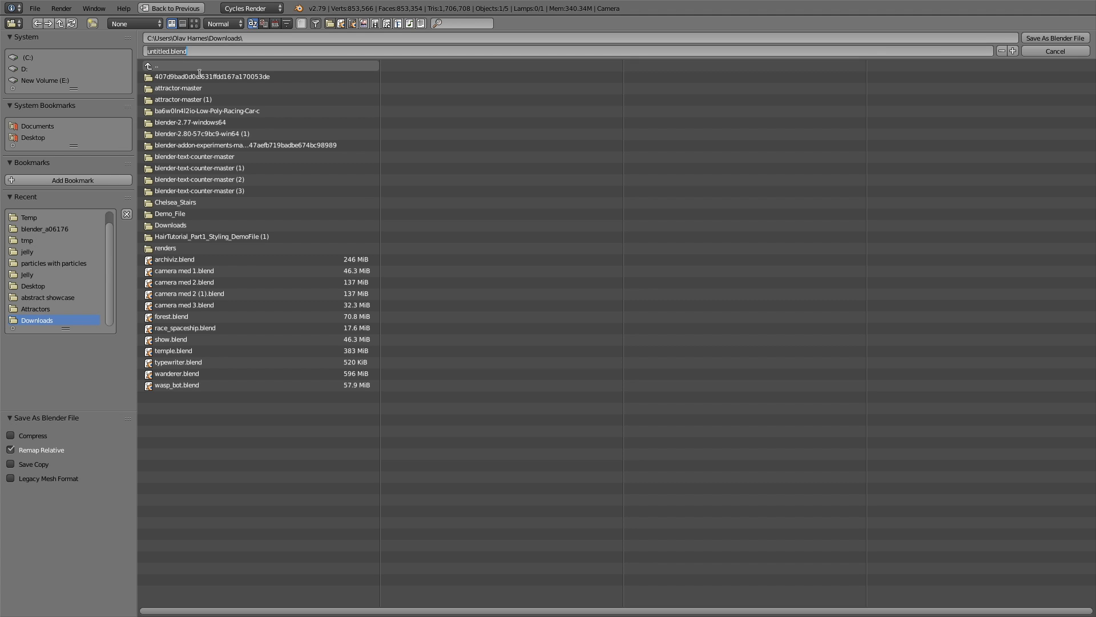
text(waterball)
key(Return)
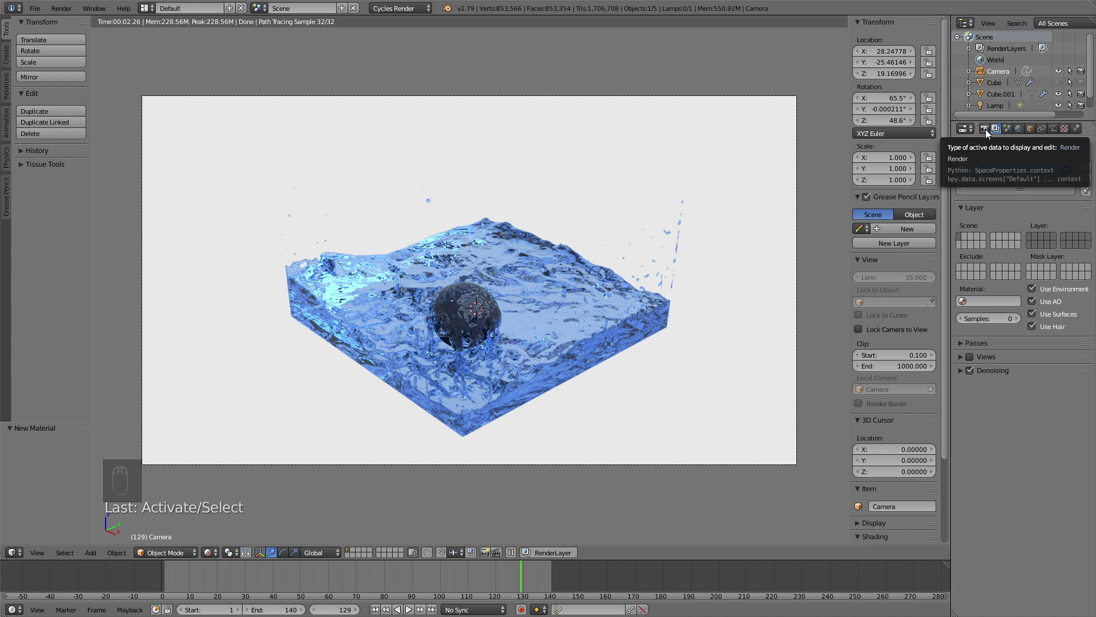
Select the sphere and change its material Color to a full-brightness yellow-green
click(985, 129)
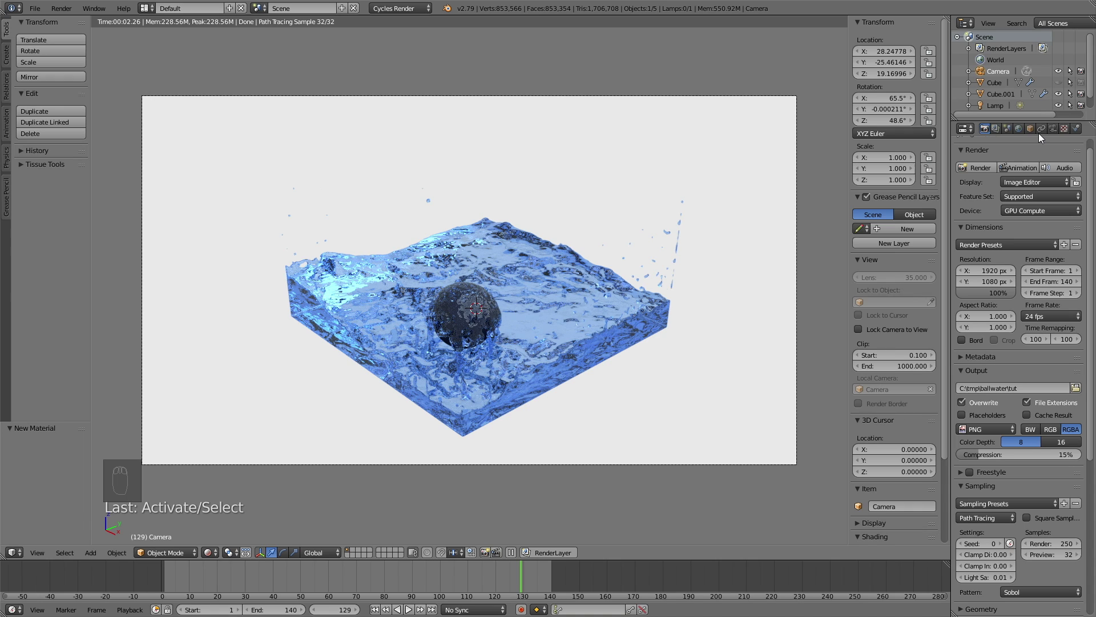
click(1001, 94)
click(1075, 129)
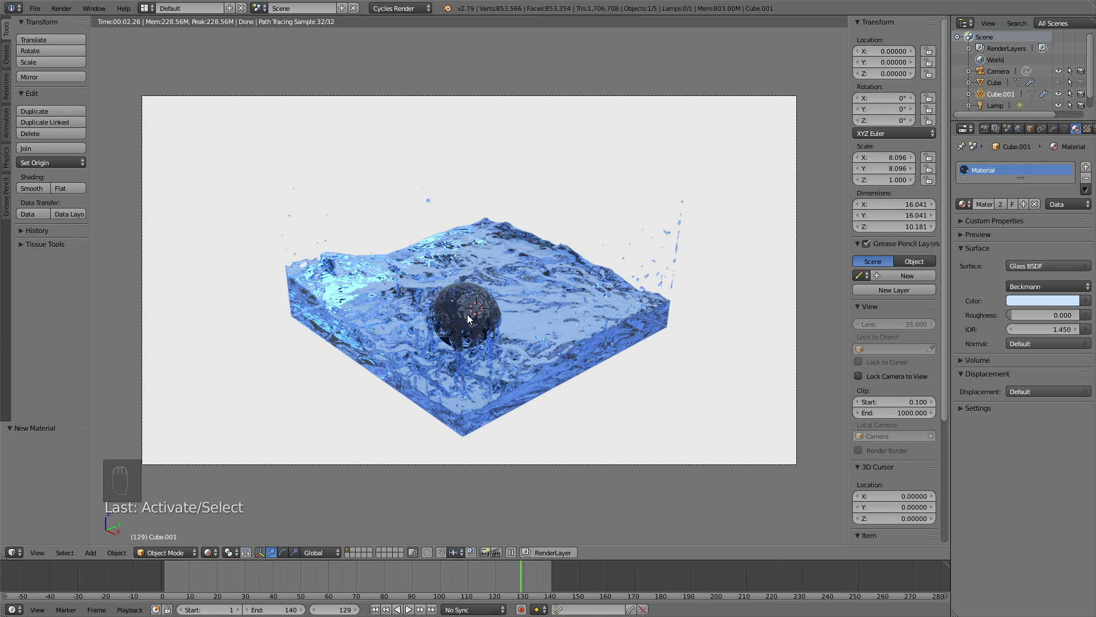
right_click(468, 319)
click(1022, 300)
click(1068, 148)
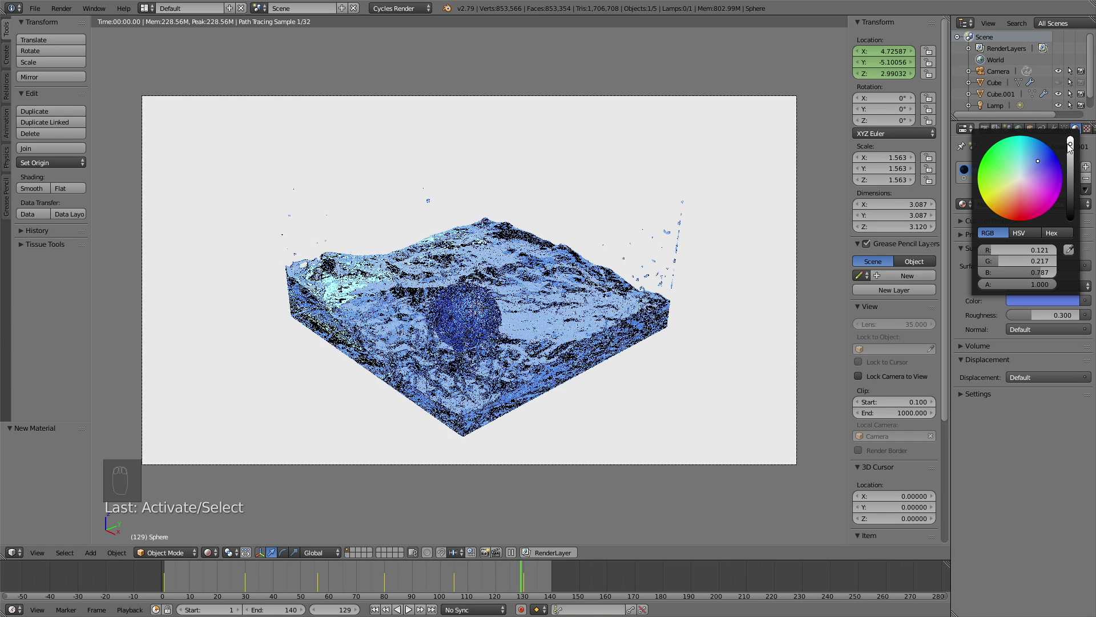
click(1003, 159)
mouse_move(1005, 177)
mouse_down()
mouse_move(1020, 209)
mouse_move(1010, 218)
mouse_move(1040, 207)
mouse_move(1012, 160)
mouse_move(1052, 205)
mouse_up()
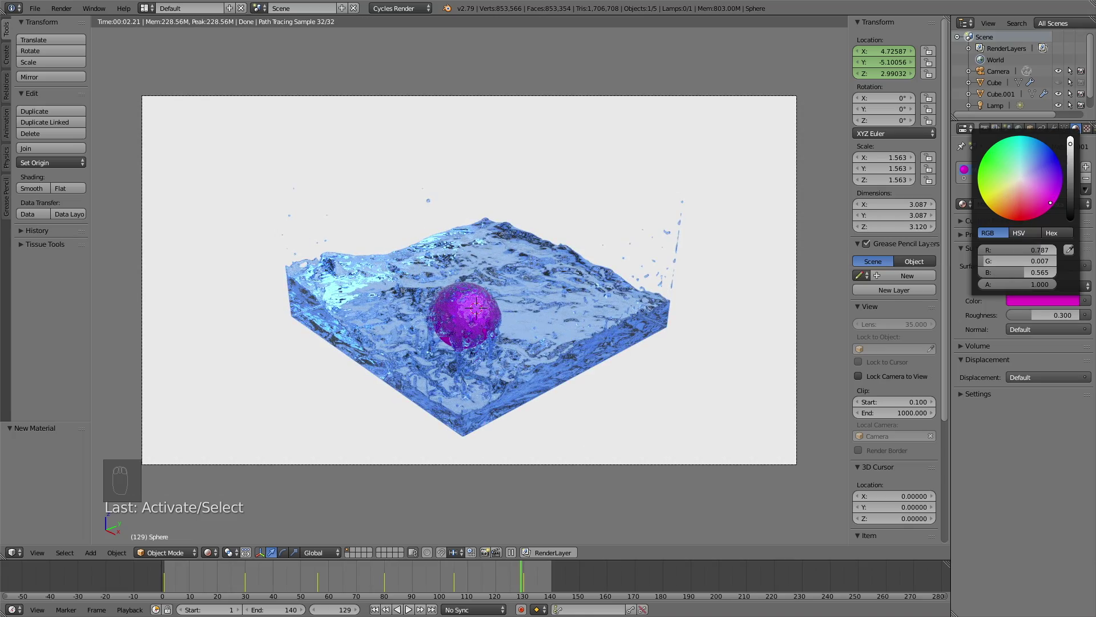
click(1039, 300)
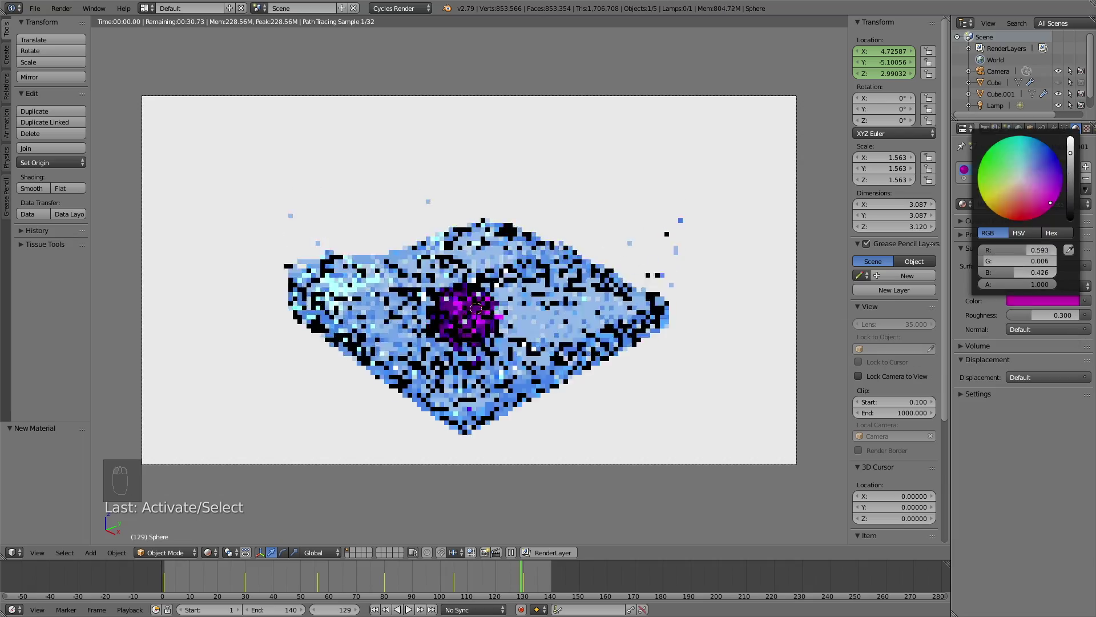
mouse_move(1053, 204)
mouse_down()
mouse_move(1016, 218)
mouse_move(995, 211)
mouse_move(977, 181)
mouse_up()
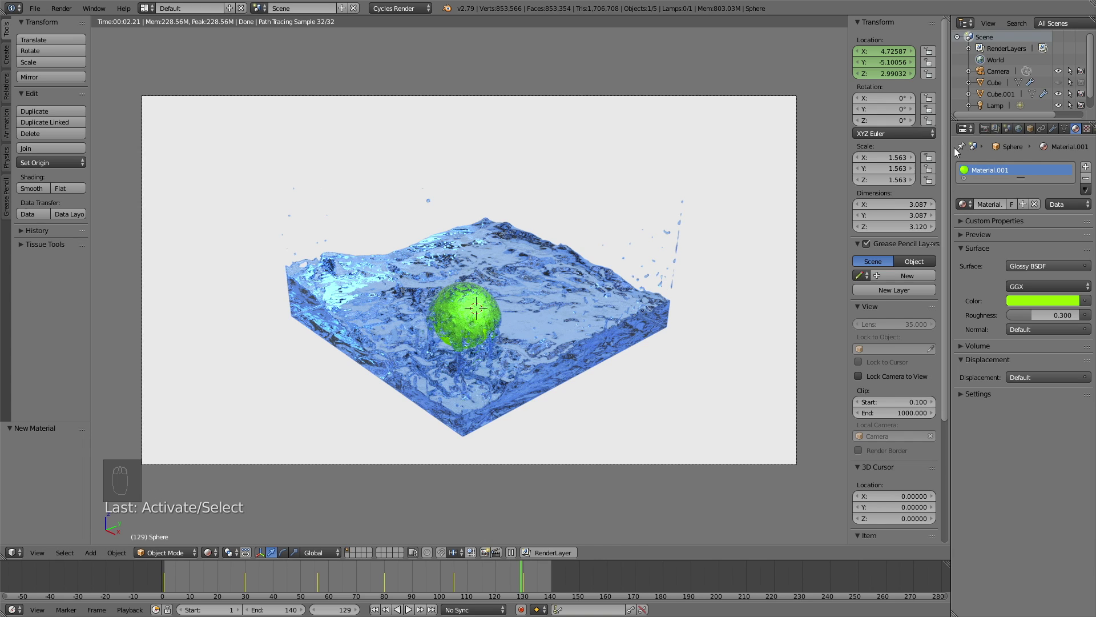
click(985, 128)
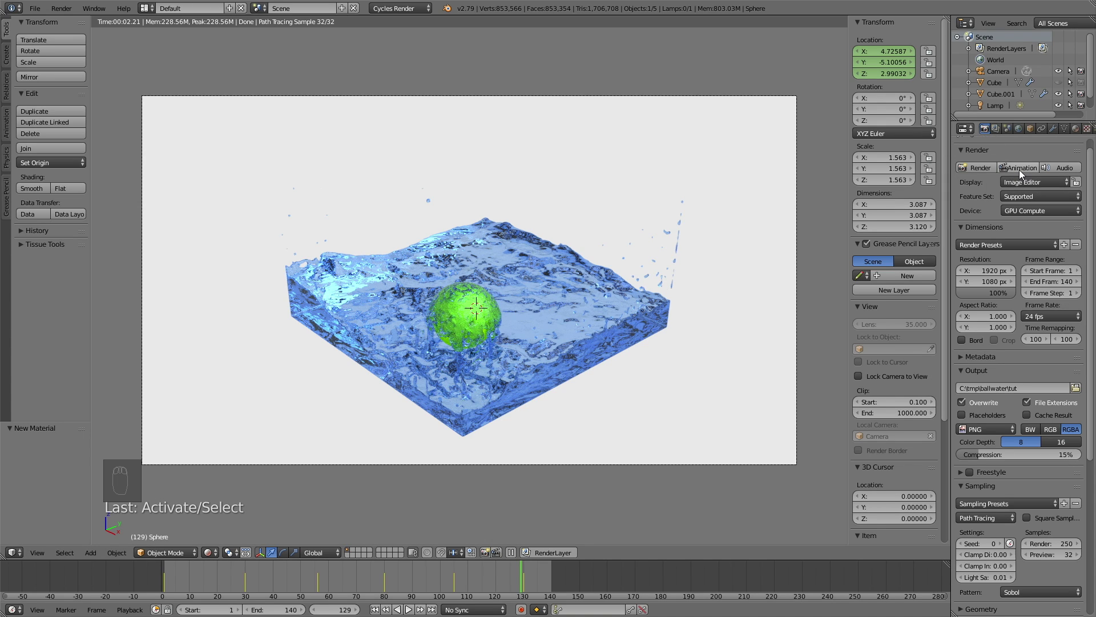
Set the animation's End Frame to 130
click(546, 570)
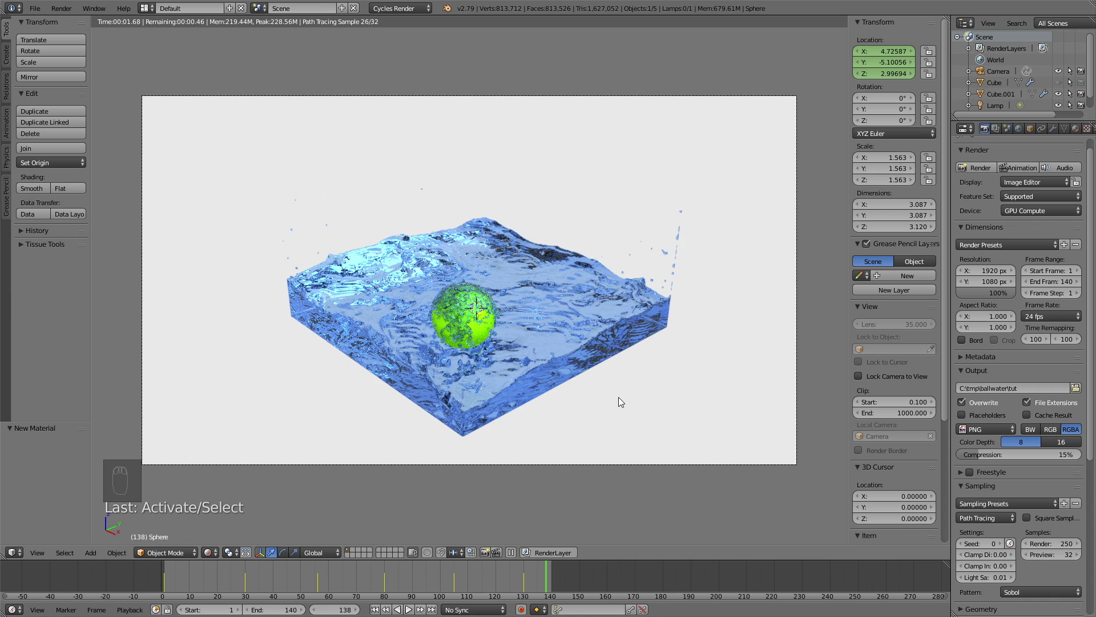
click(1045, 282)
text(130)
key(Return)
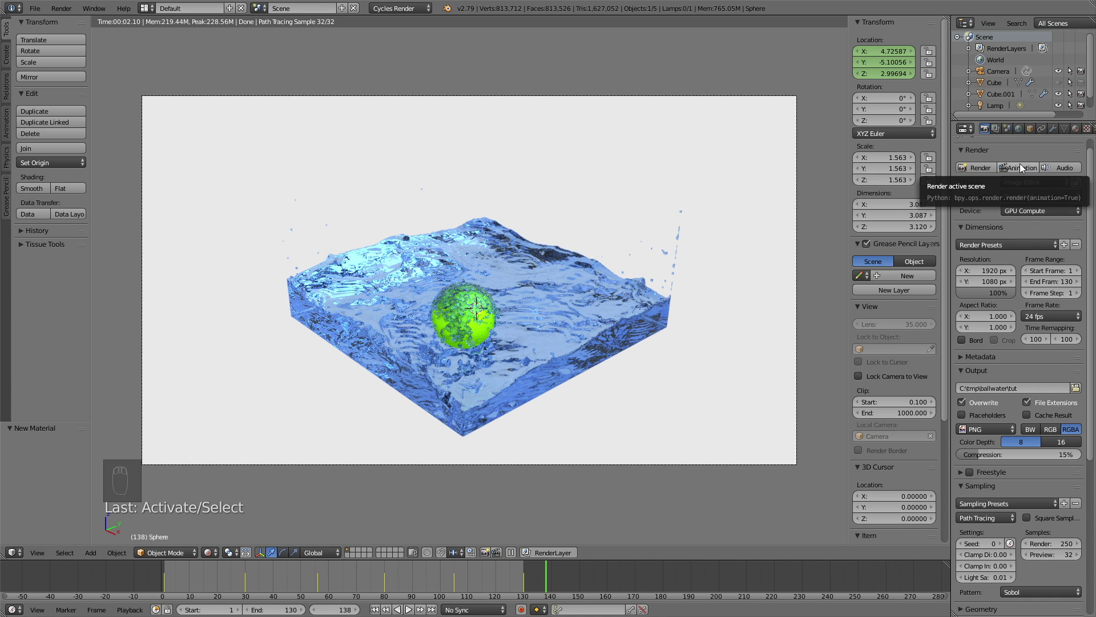
click(513, 583)
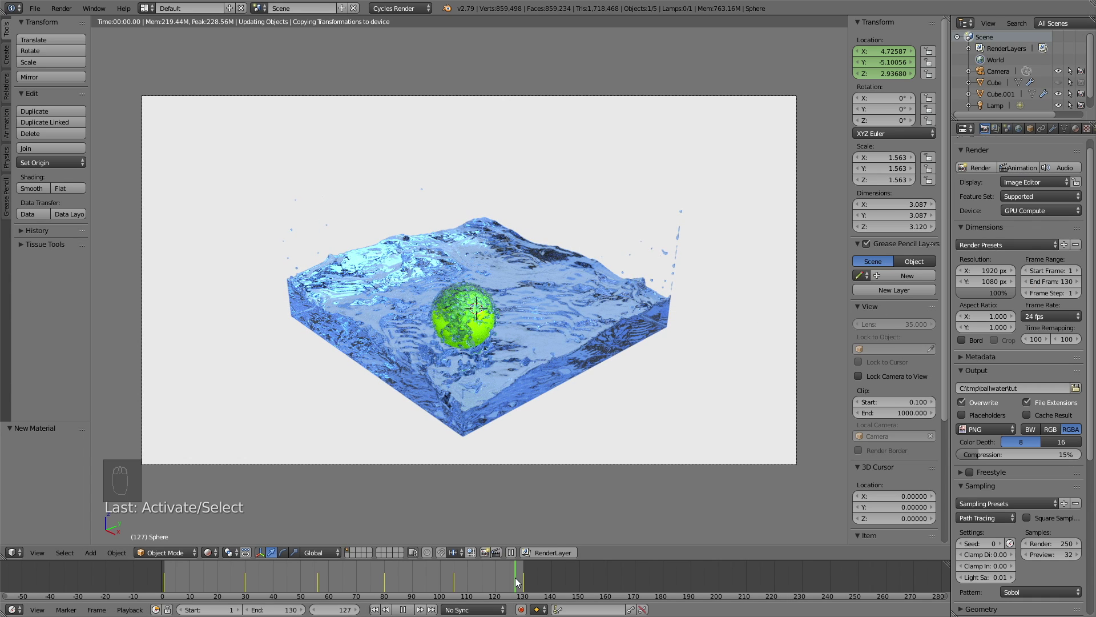
Change the sphere's material Color to a deep crimson red
click(1076, 128)
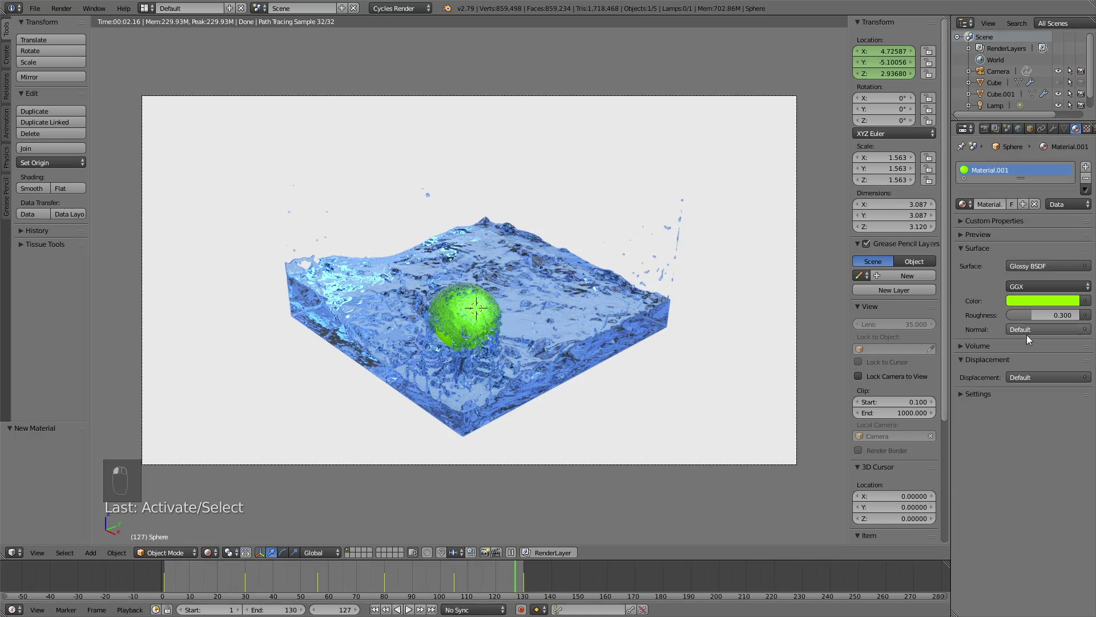
click(1043, 301)
click(1018, 217)
click(535, 584)
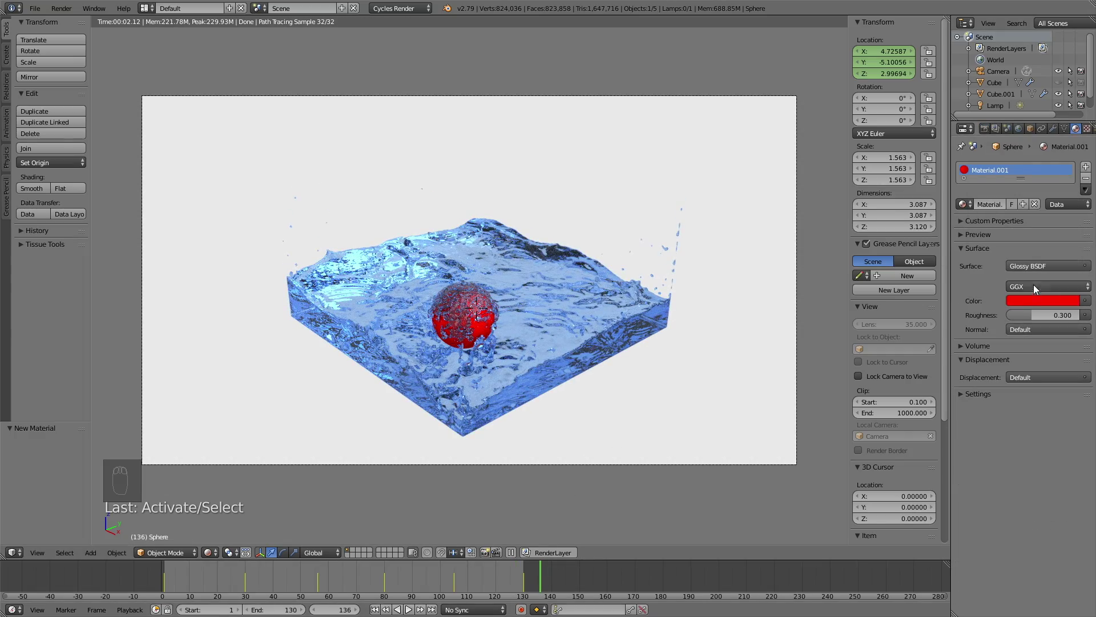
click(1029, 301)
click(1022, 215)
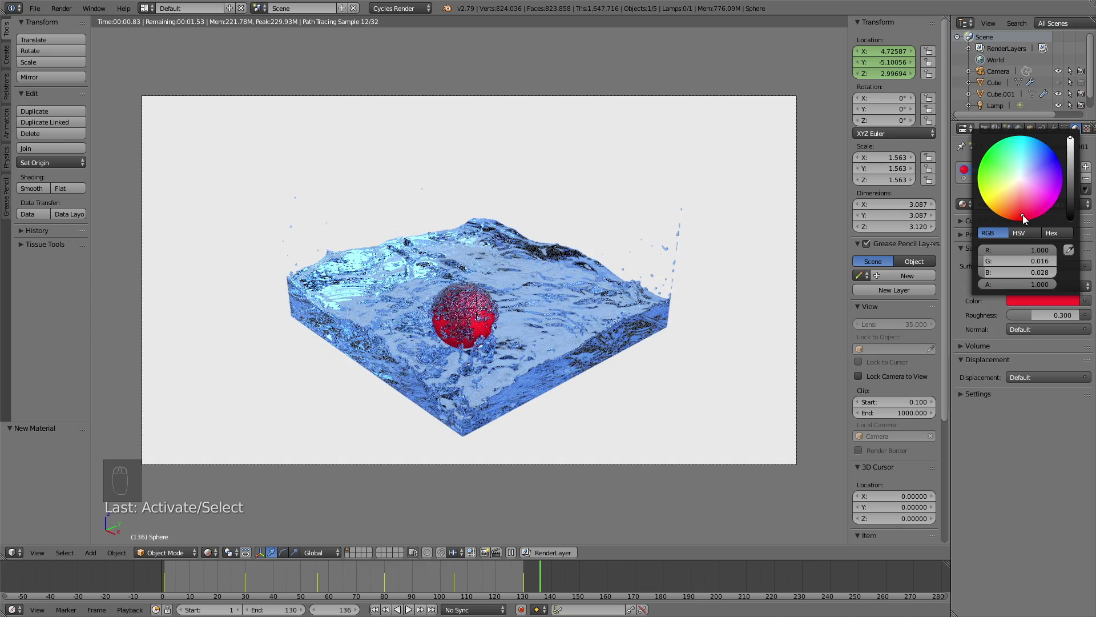
click(985, 129)
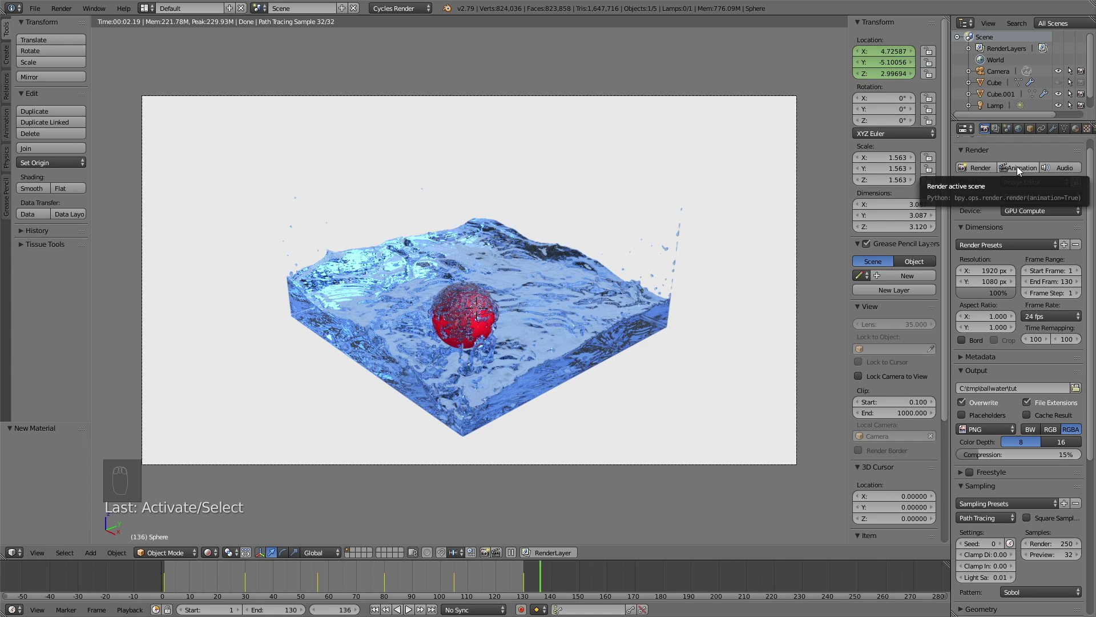
Launch the Animation render from the Render panel to output frames 1–130
click(1018, 168)
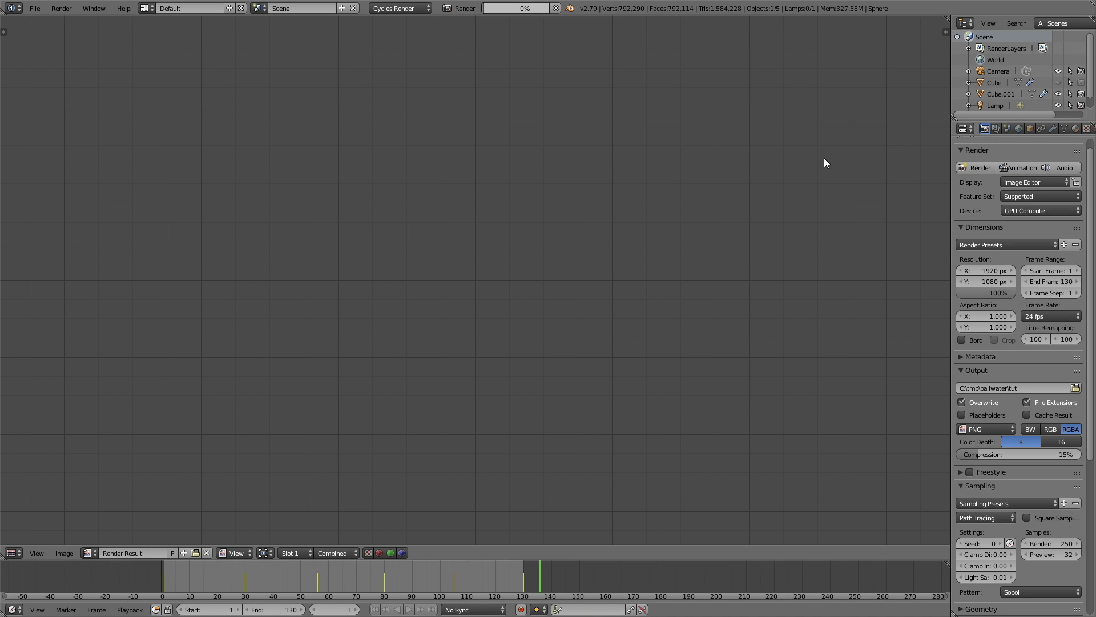